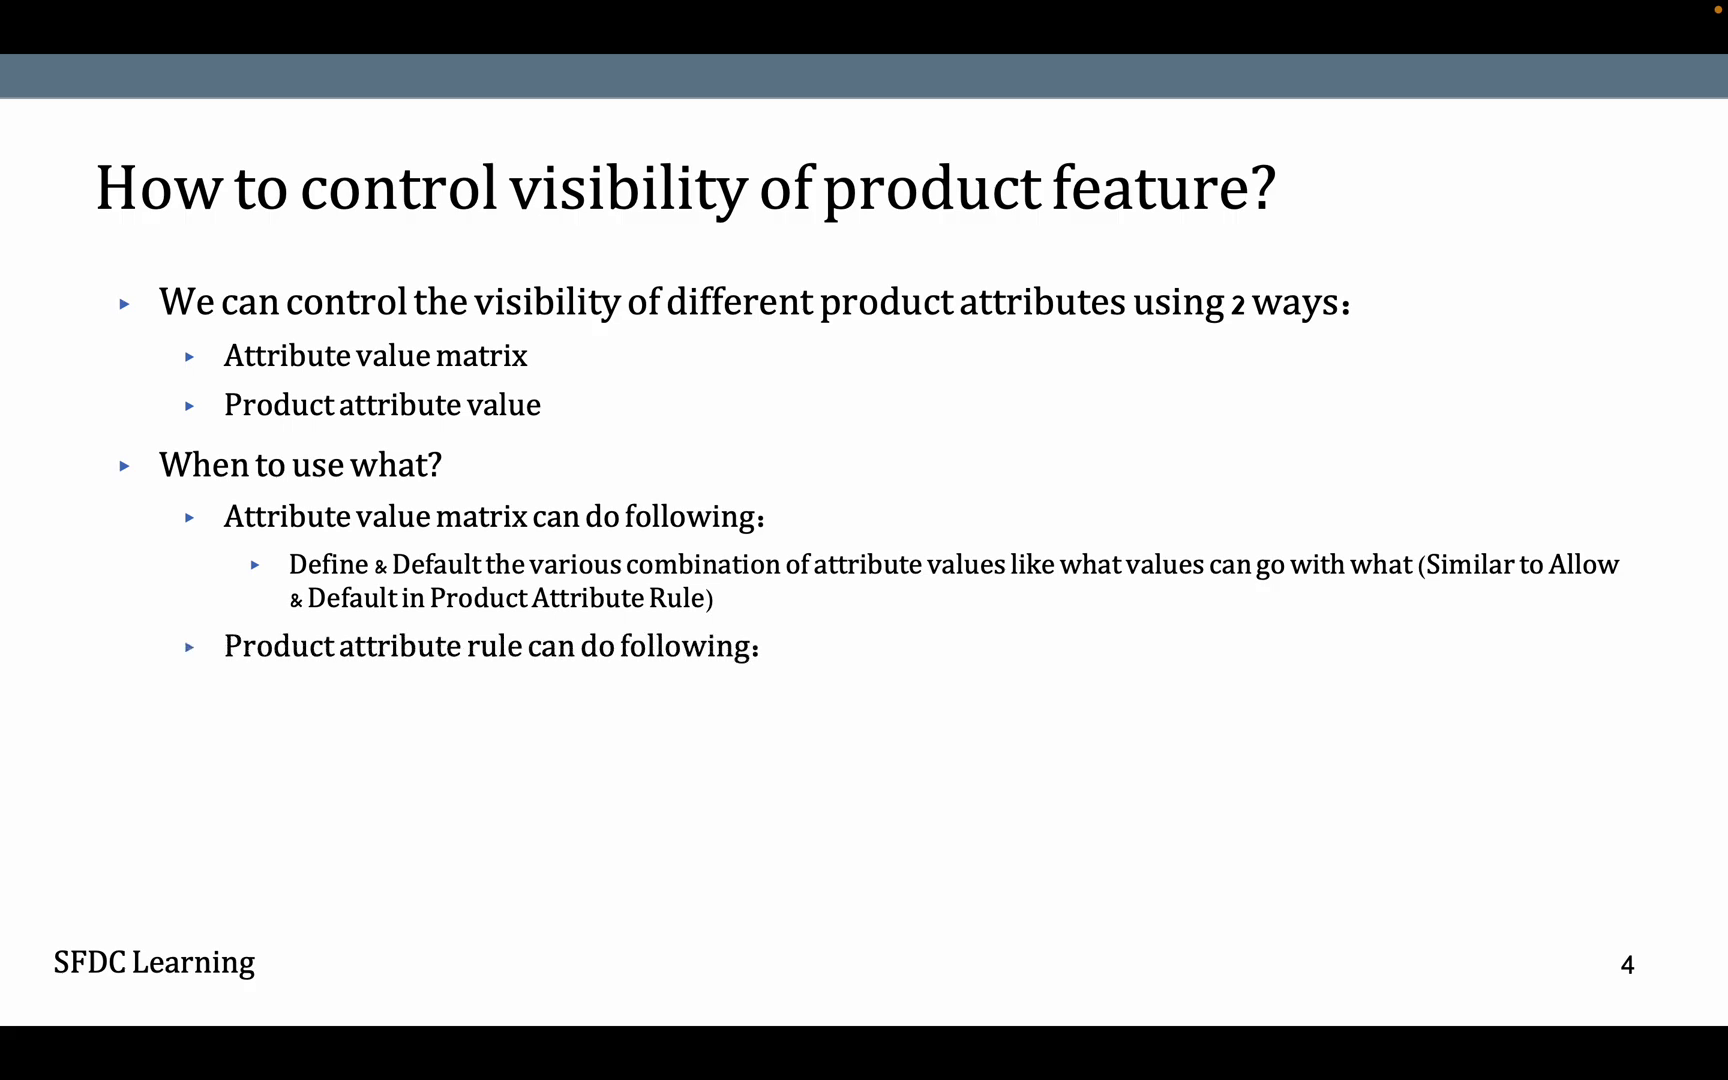
- Reveal slide 4's product attribute rule bullets, from Show/Hide attribute through Default value of attribute
{"action": "key", "text": "Right"}
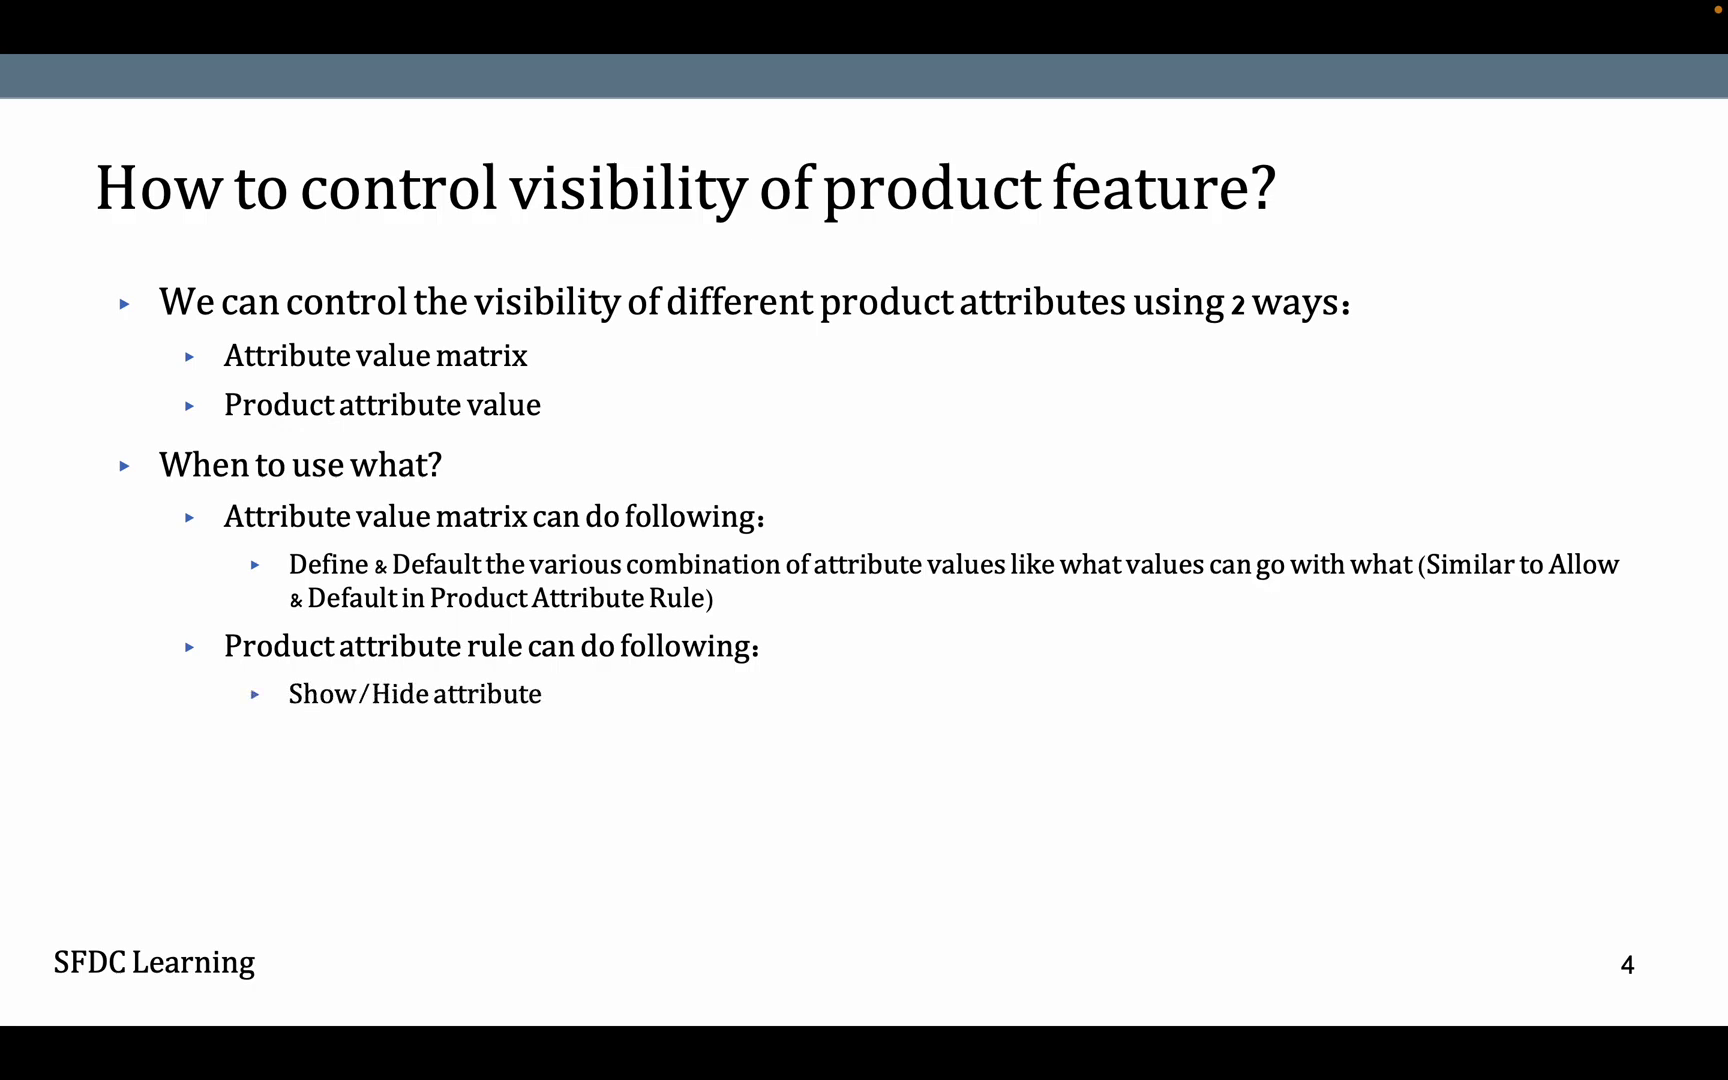
{"action": "key", "text": "Right"}
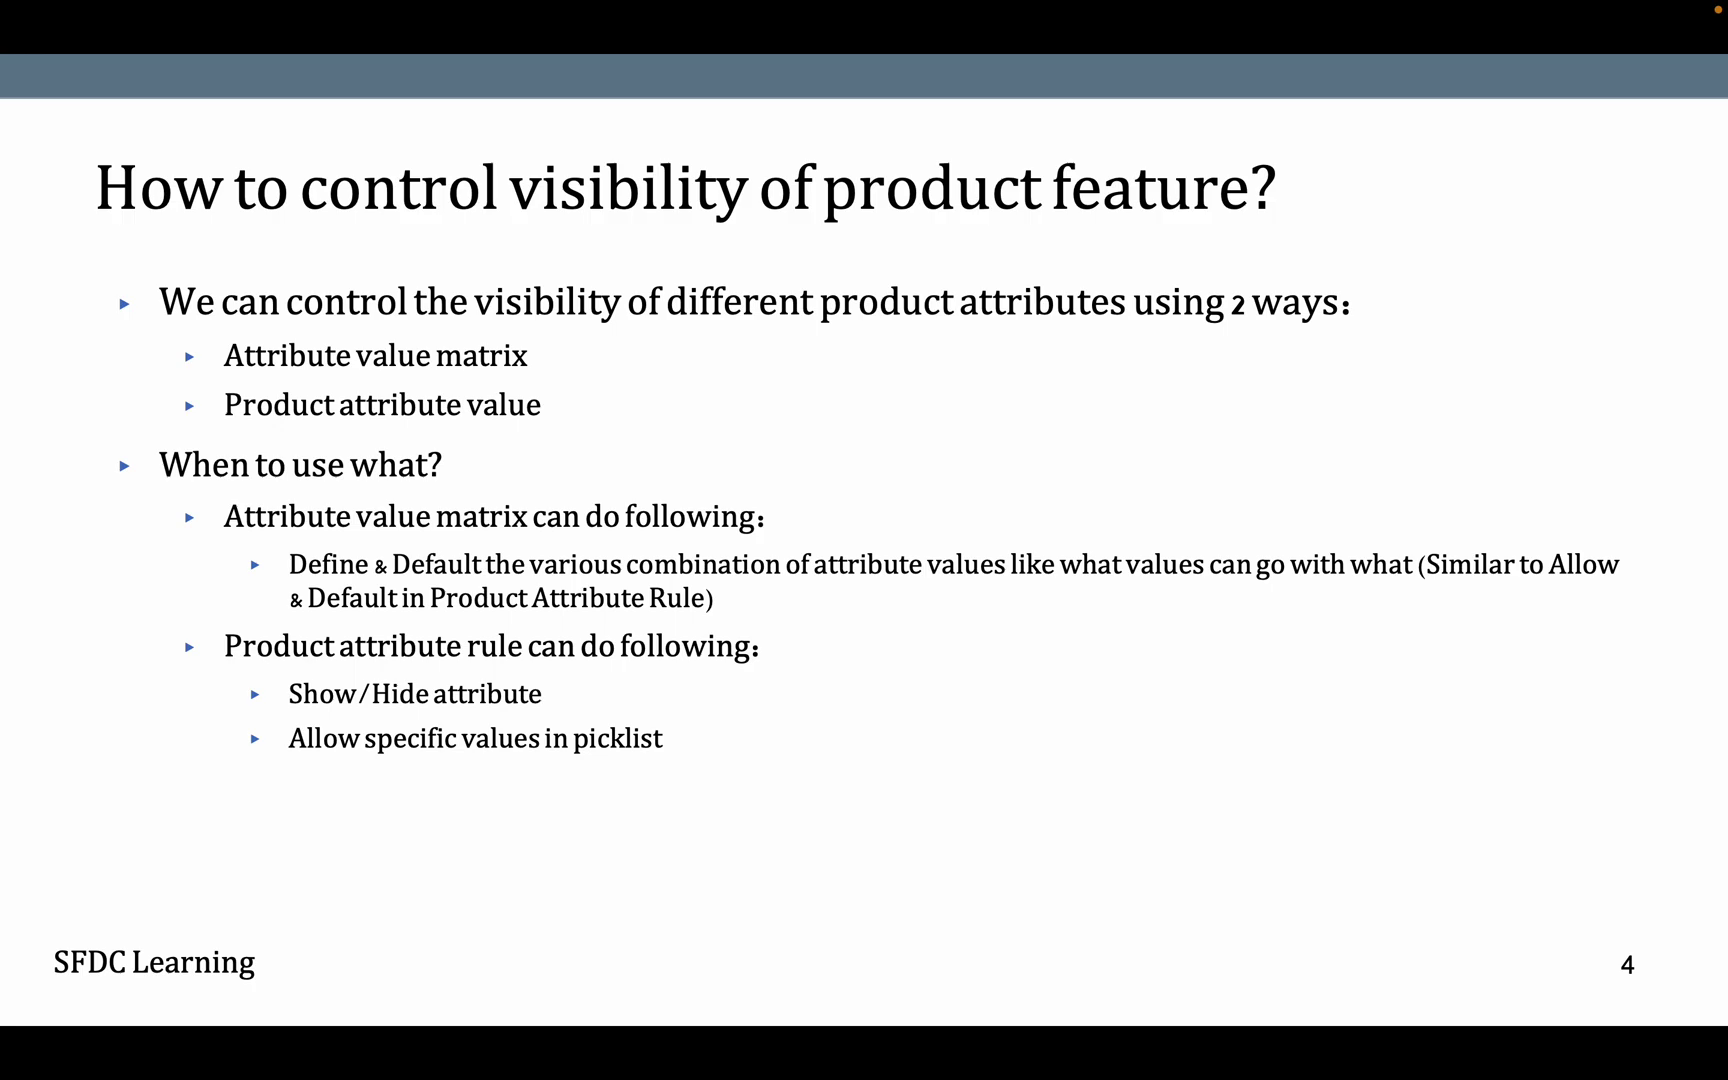
{"action": "key", "text": "Right"}
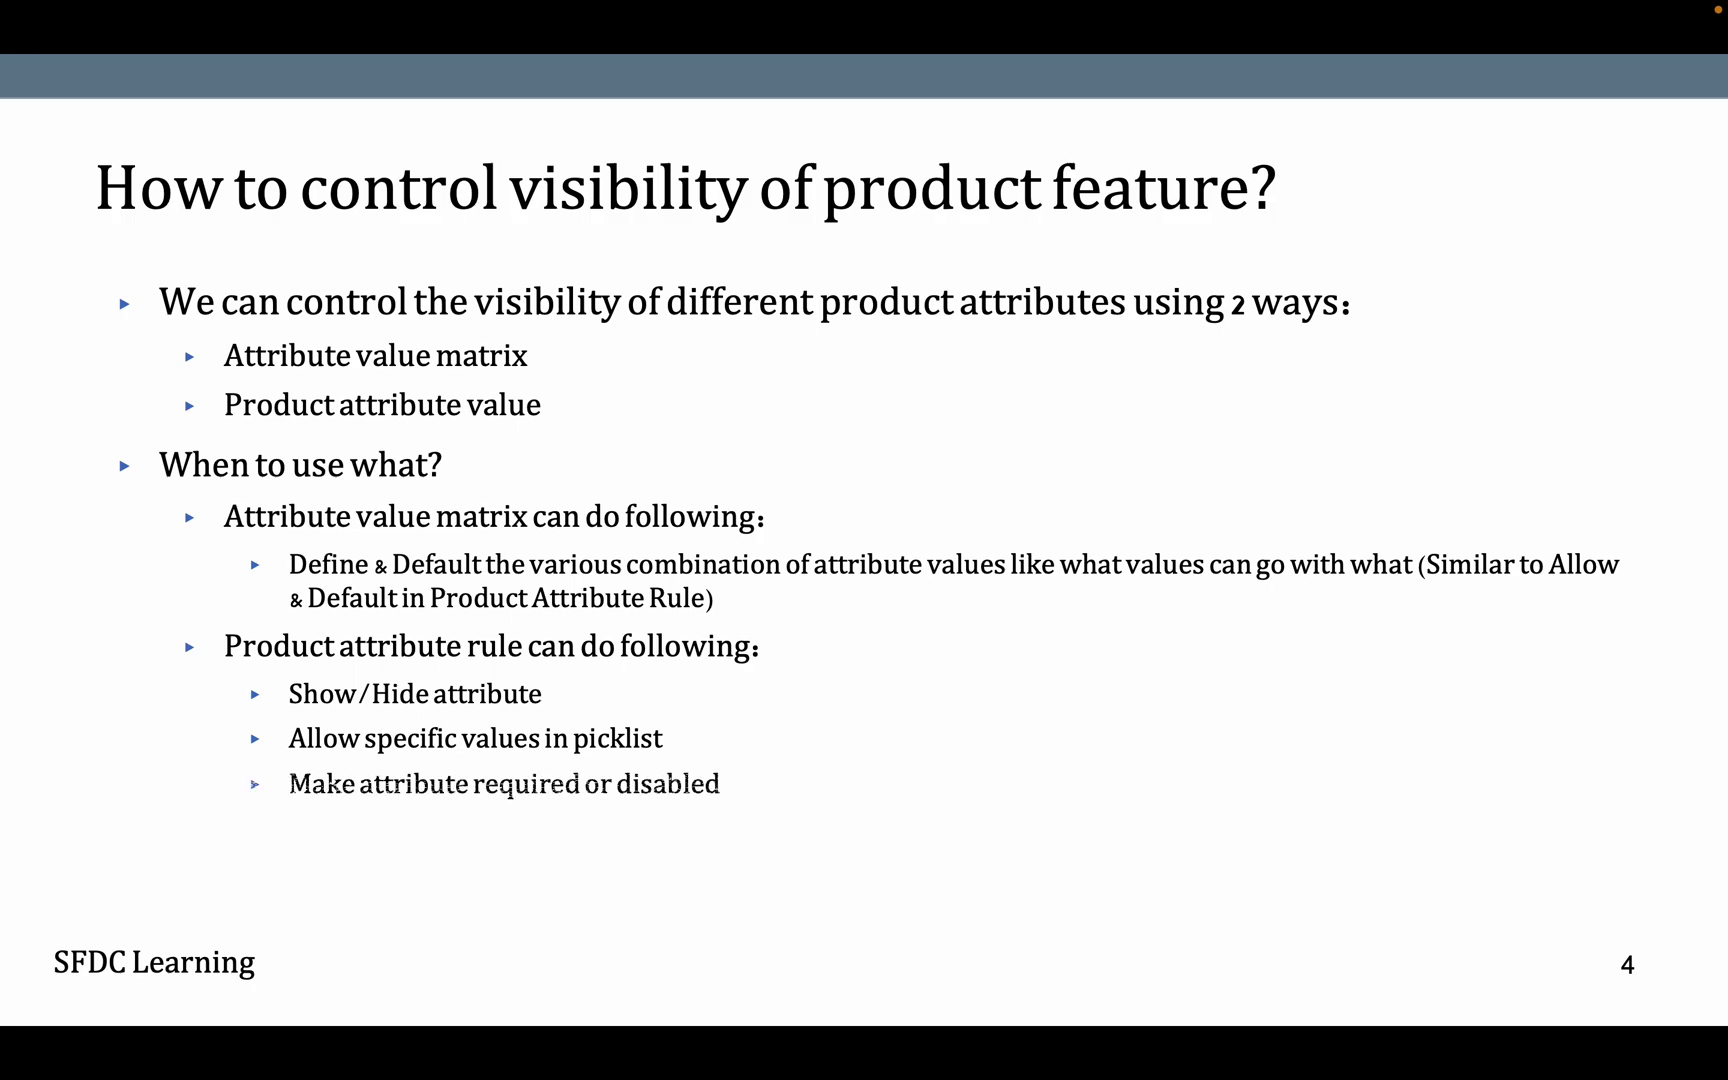
{"action": "key", "text": "Right"}
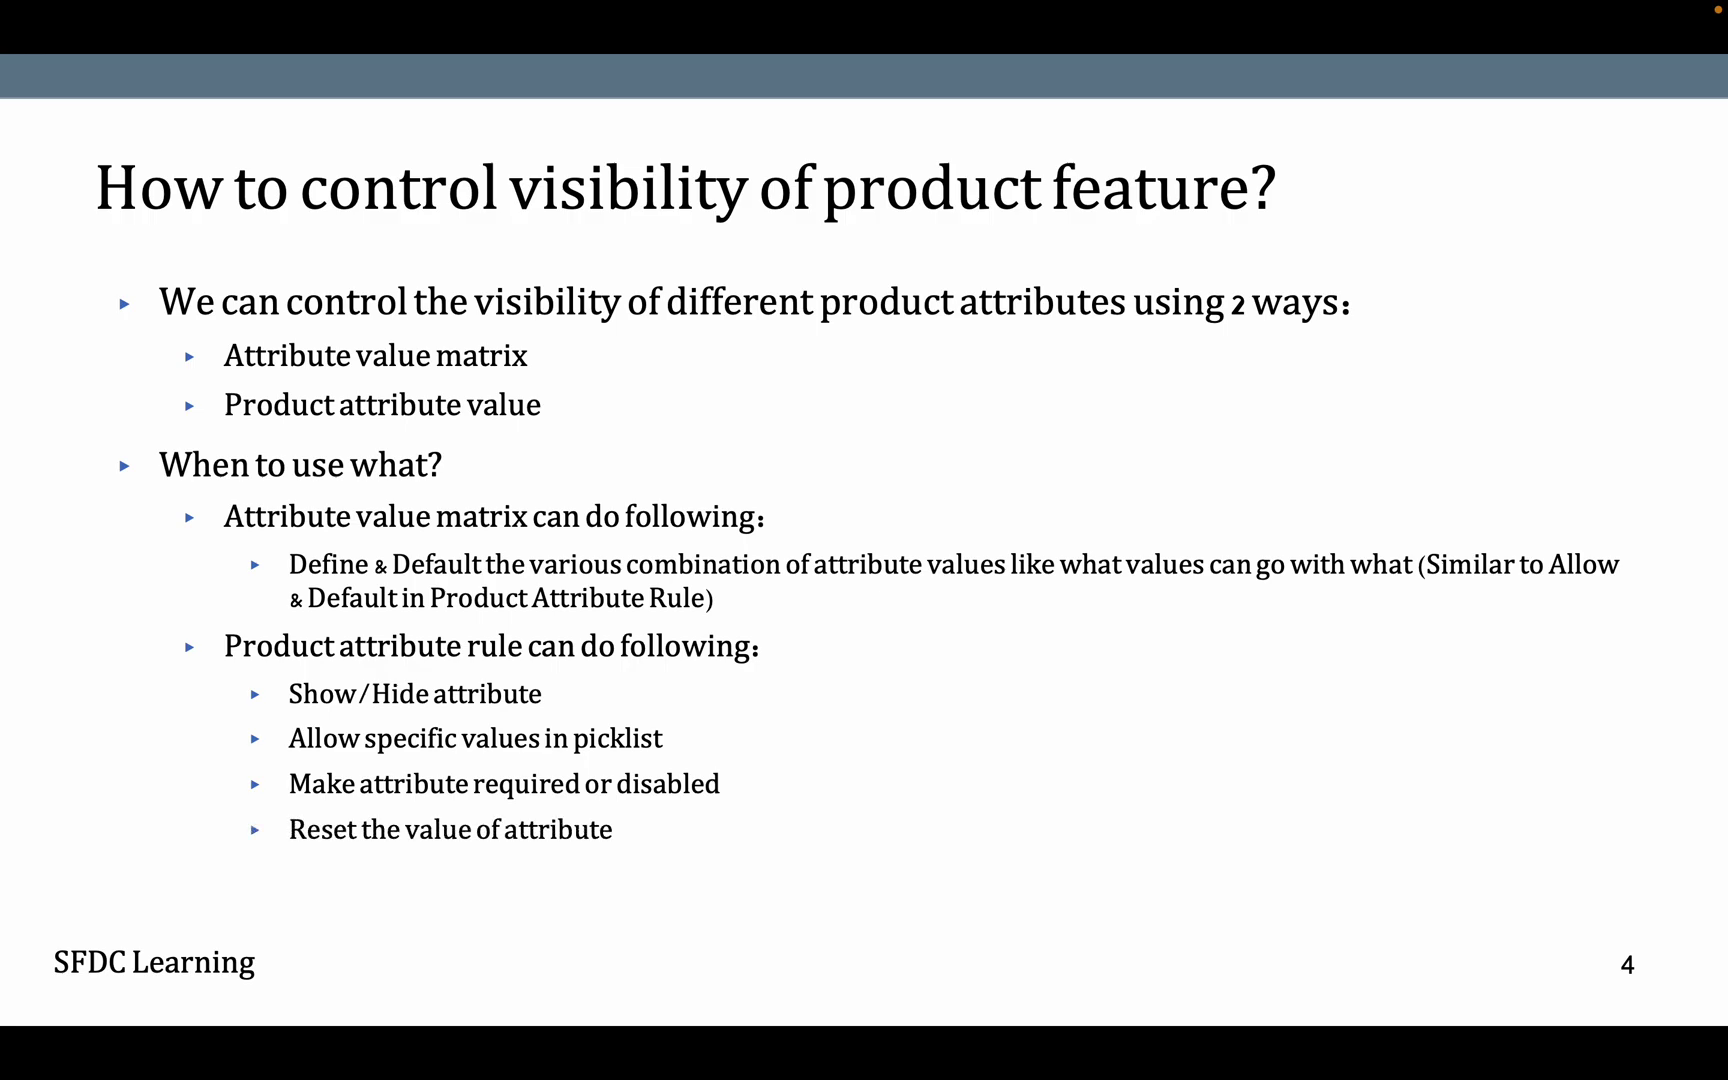
{"action": "key", "text": "Right"}
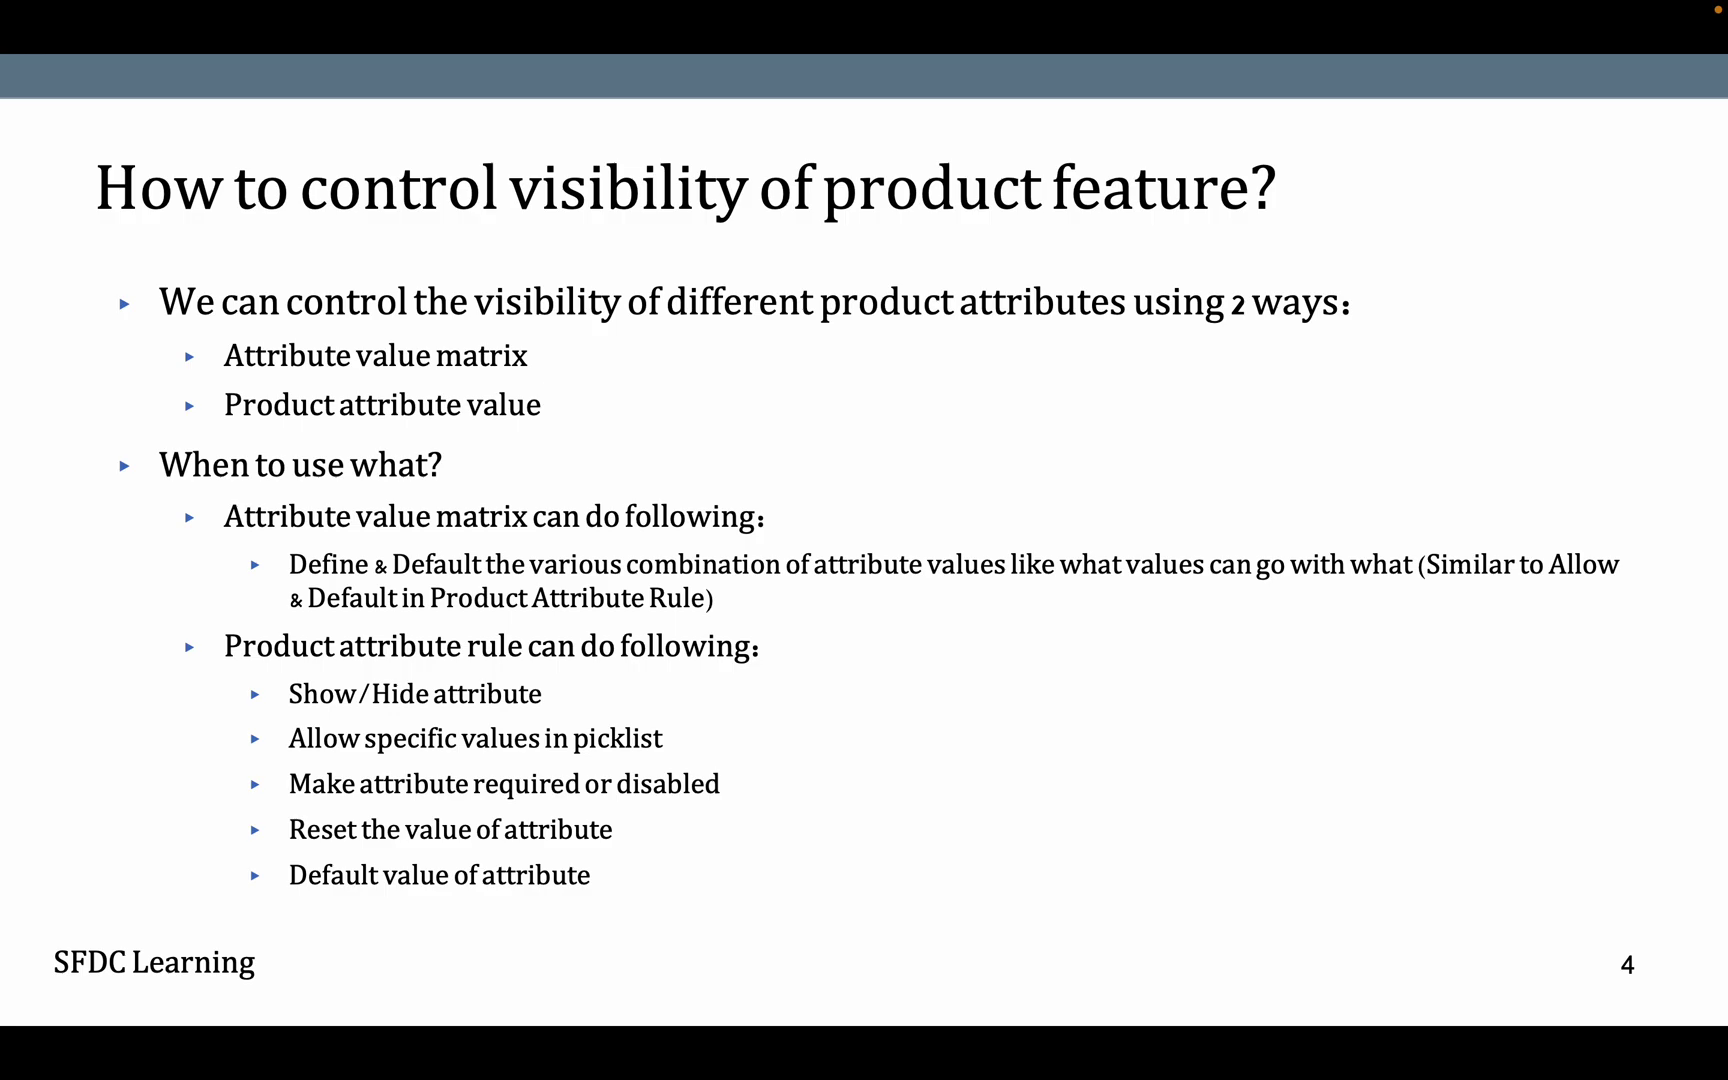
- Show the annotation arrow pointing at Attribute value matrix
{"action": "key", "text": "Right"}
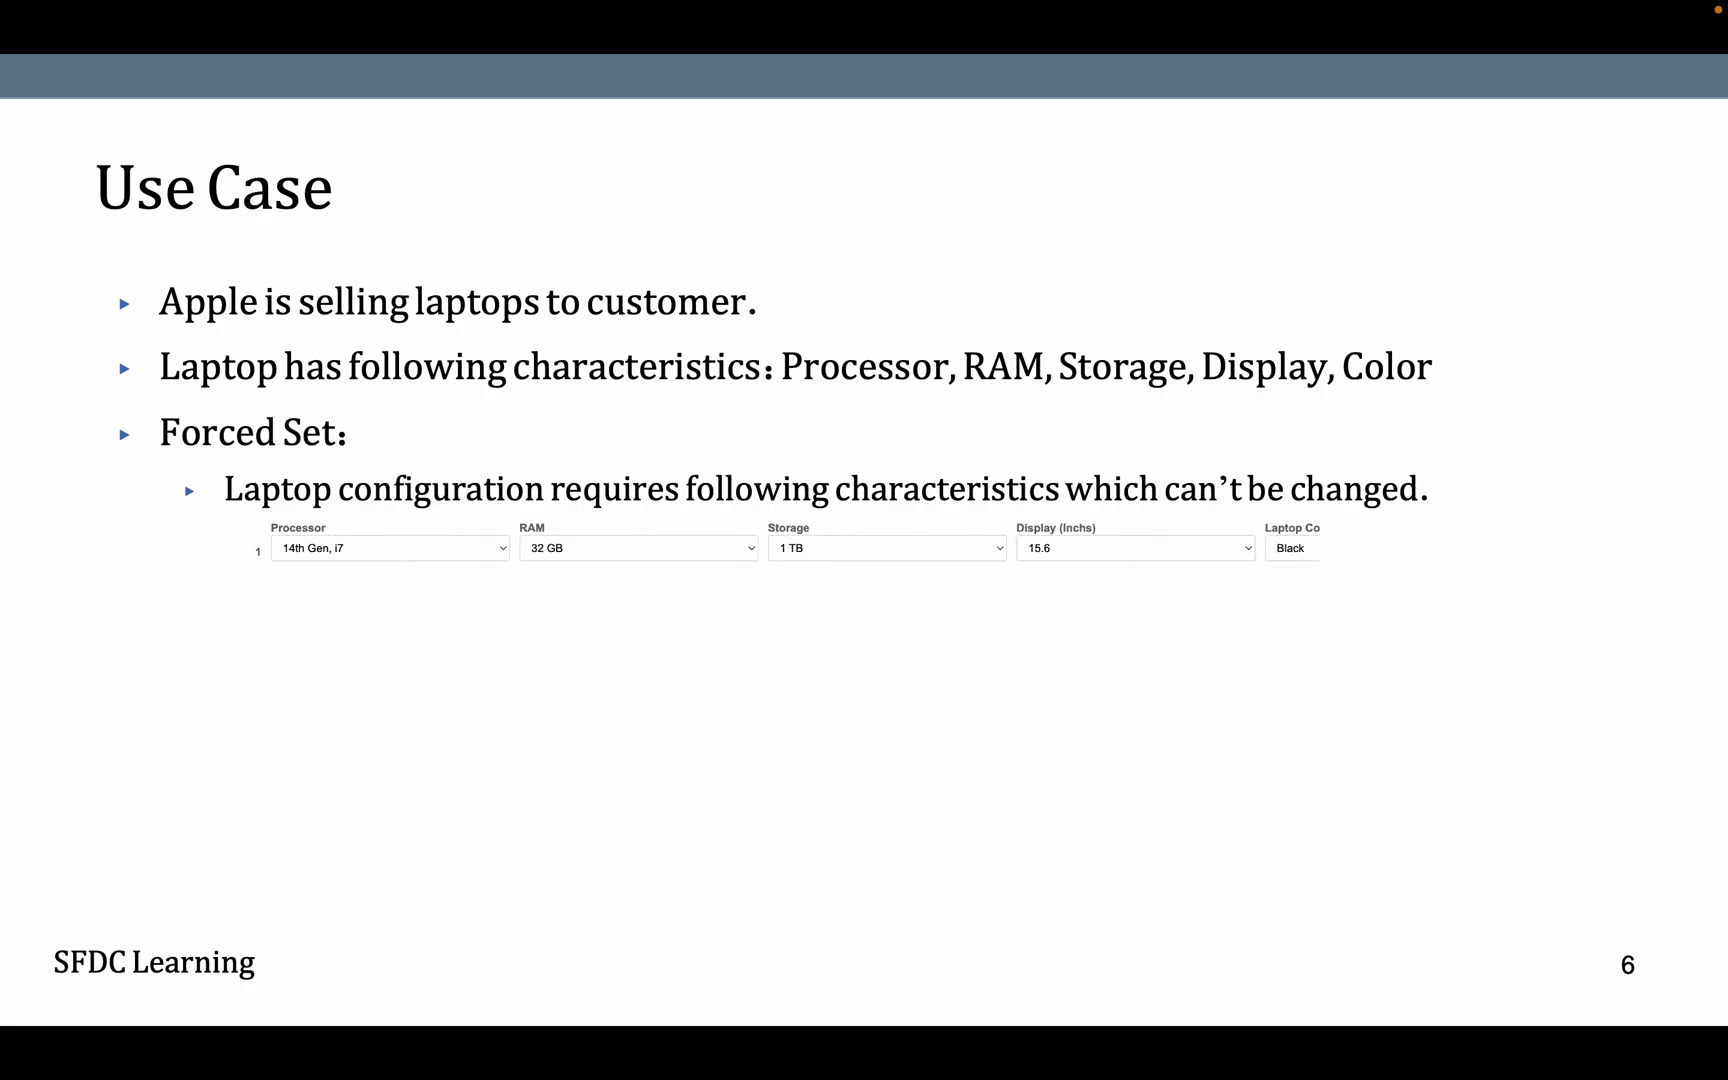
{"action": "key", "text": "Right"}
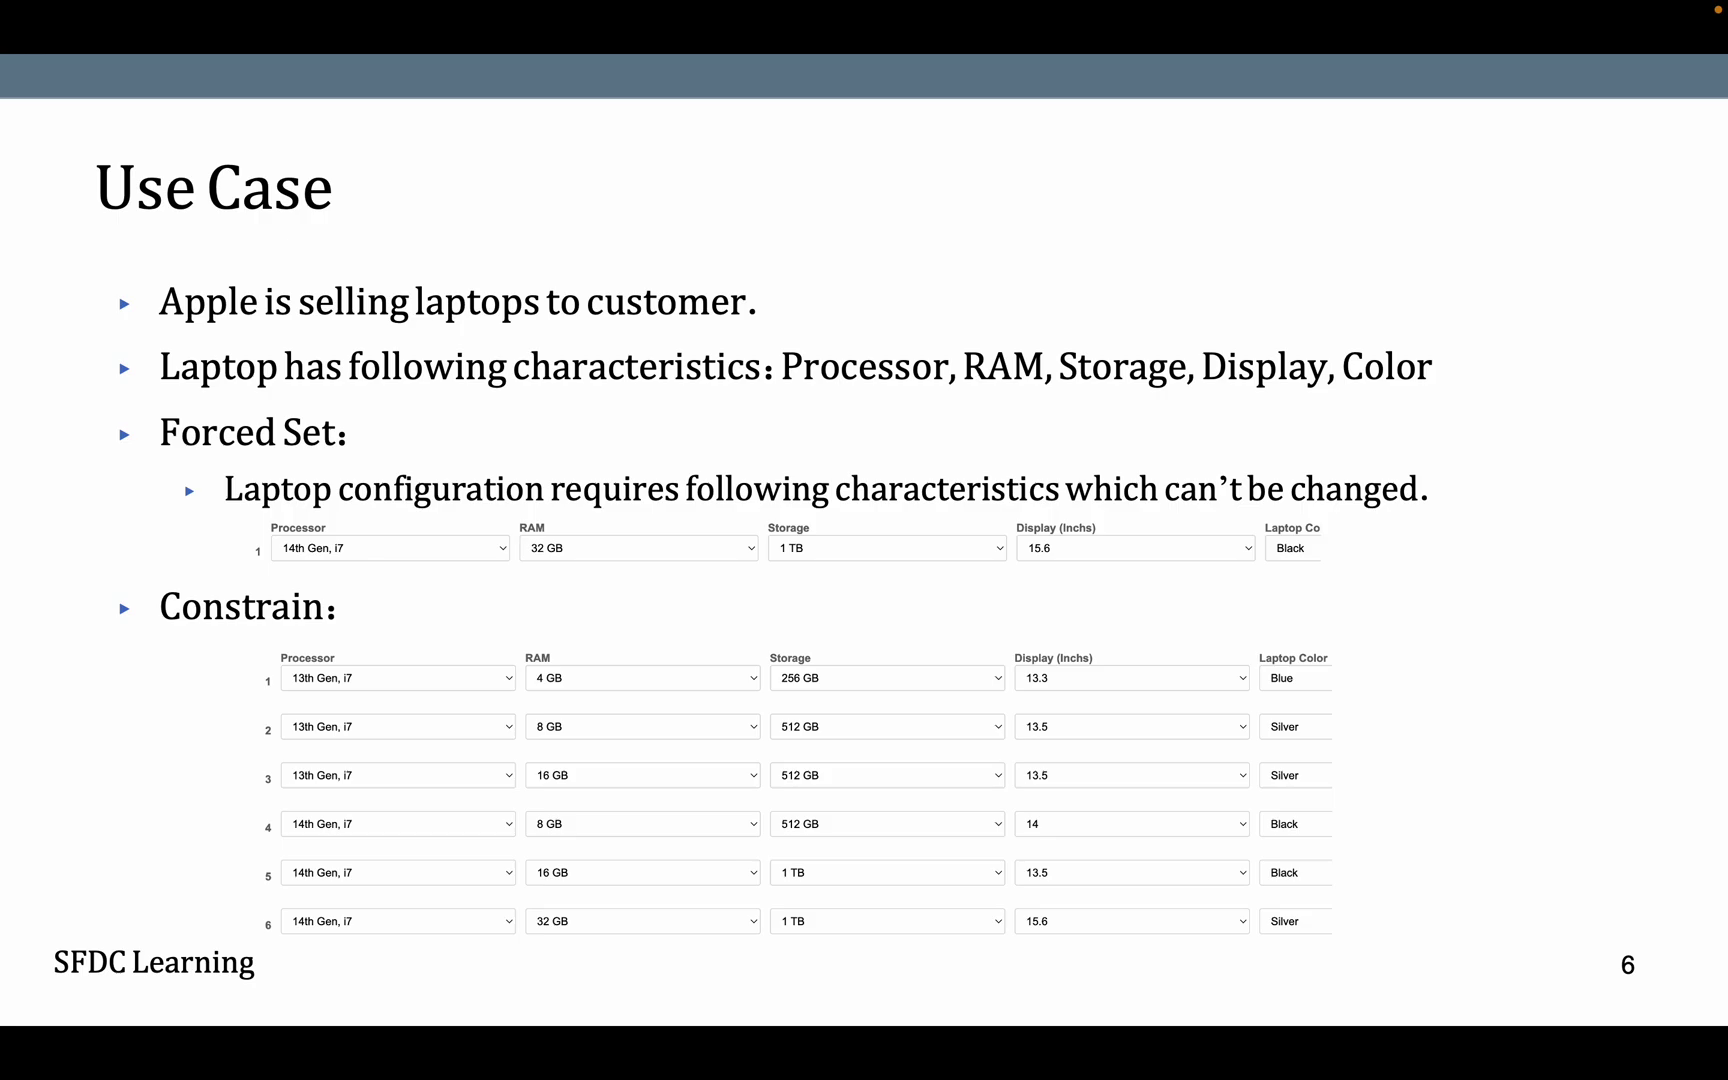
- Show the example row of forced laptop values, then advance to the Let's review slide
{"action": "key", "text": "Right"}
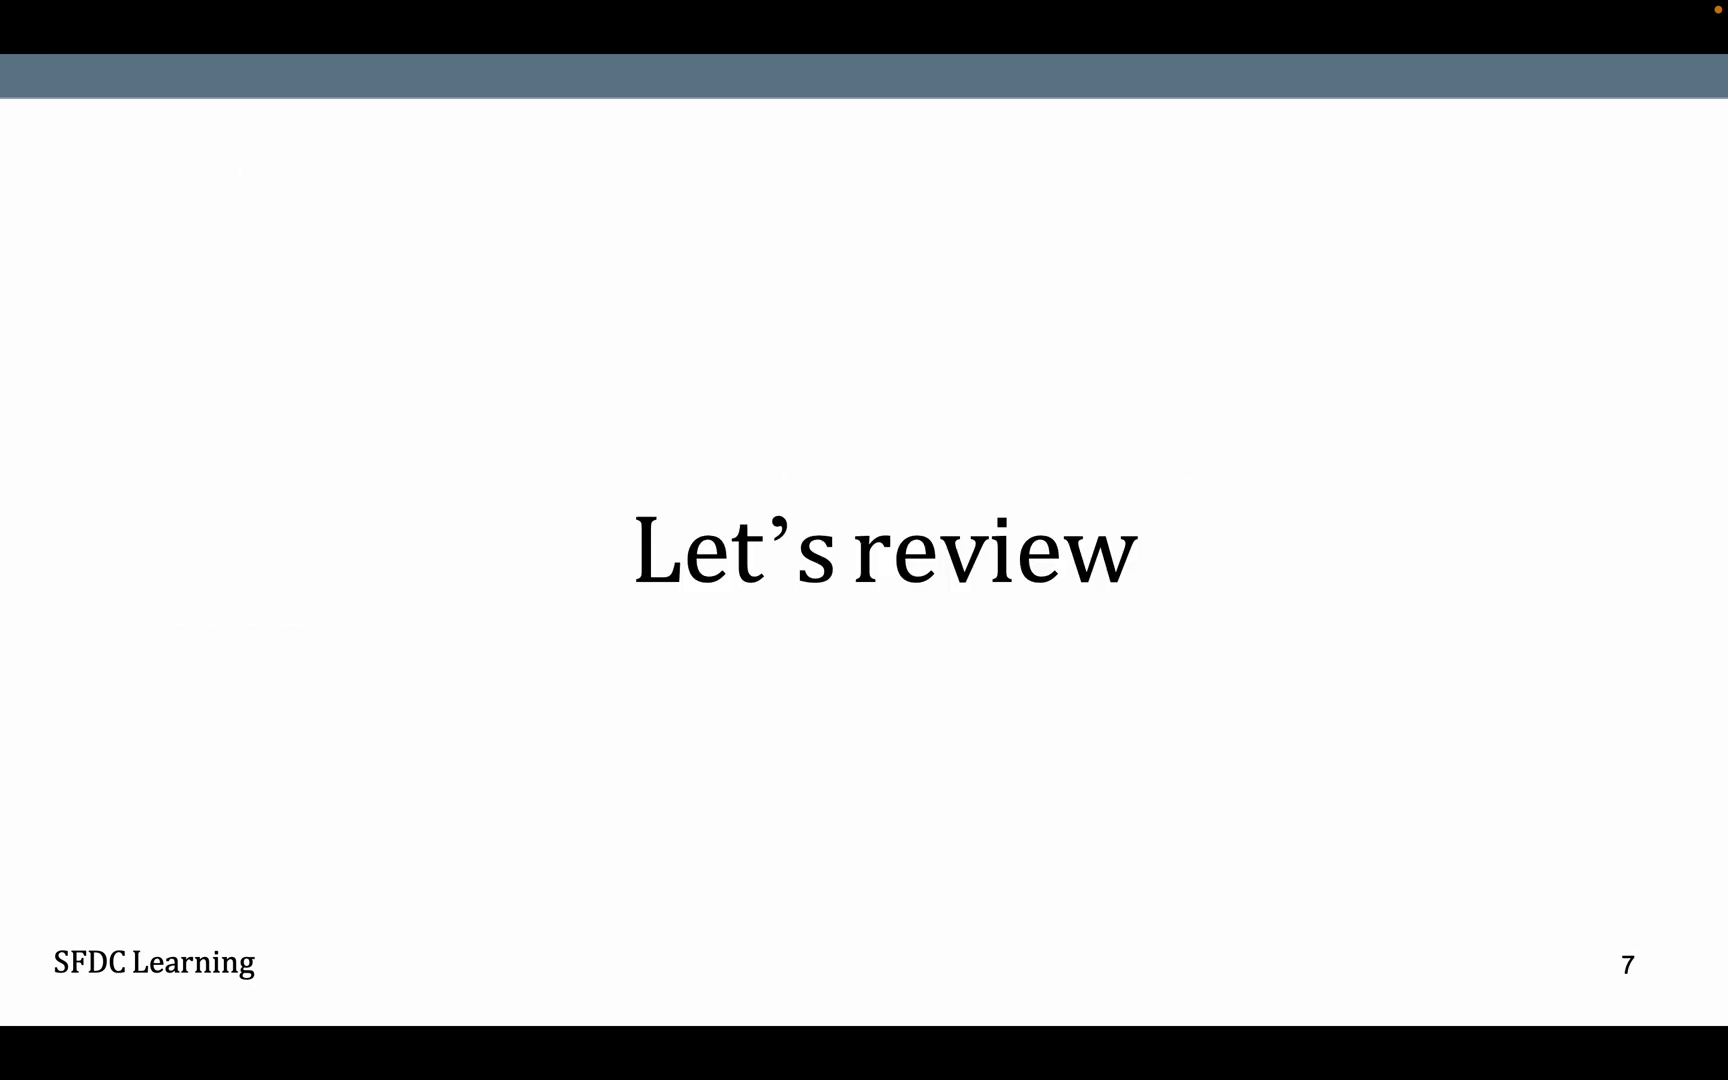
- Leave the slideshow and open Salesforce Setup's Object Manager in a new tab
{"action": "key", "text": "ctrl+Right"}
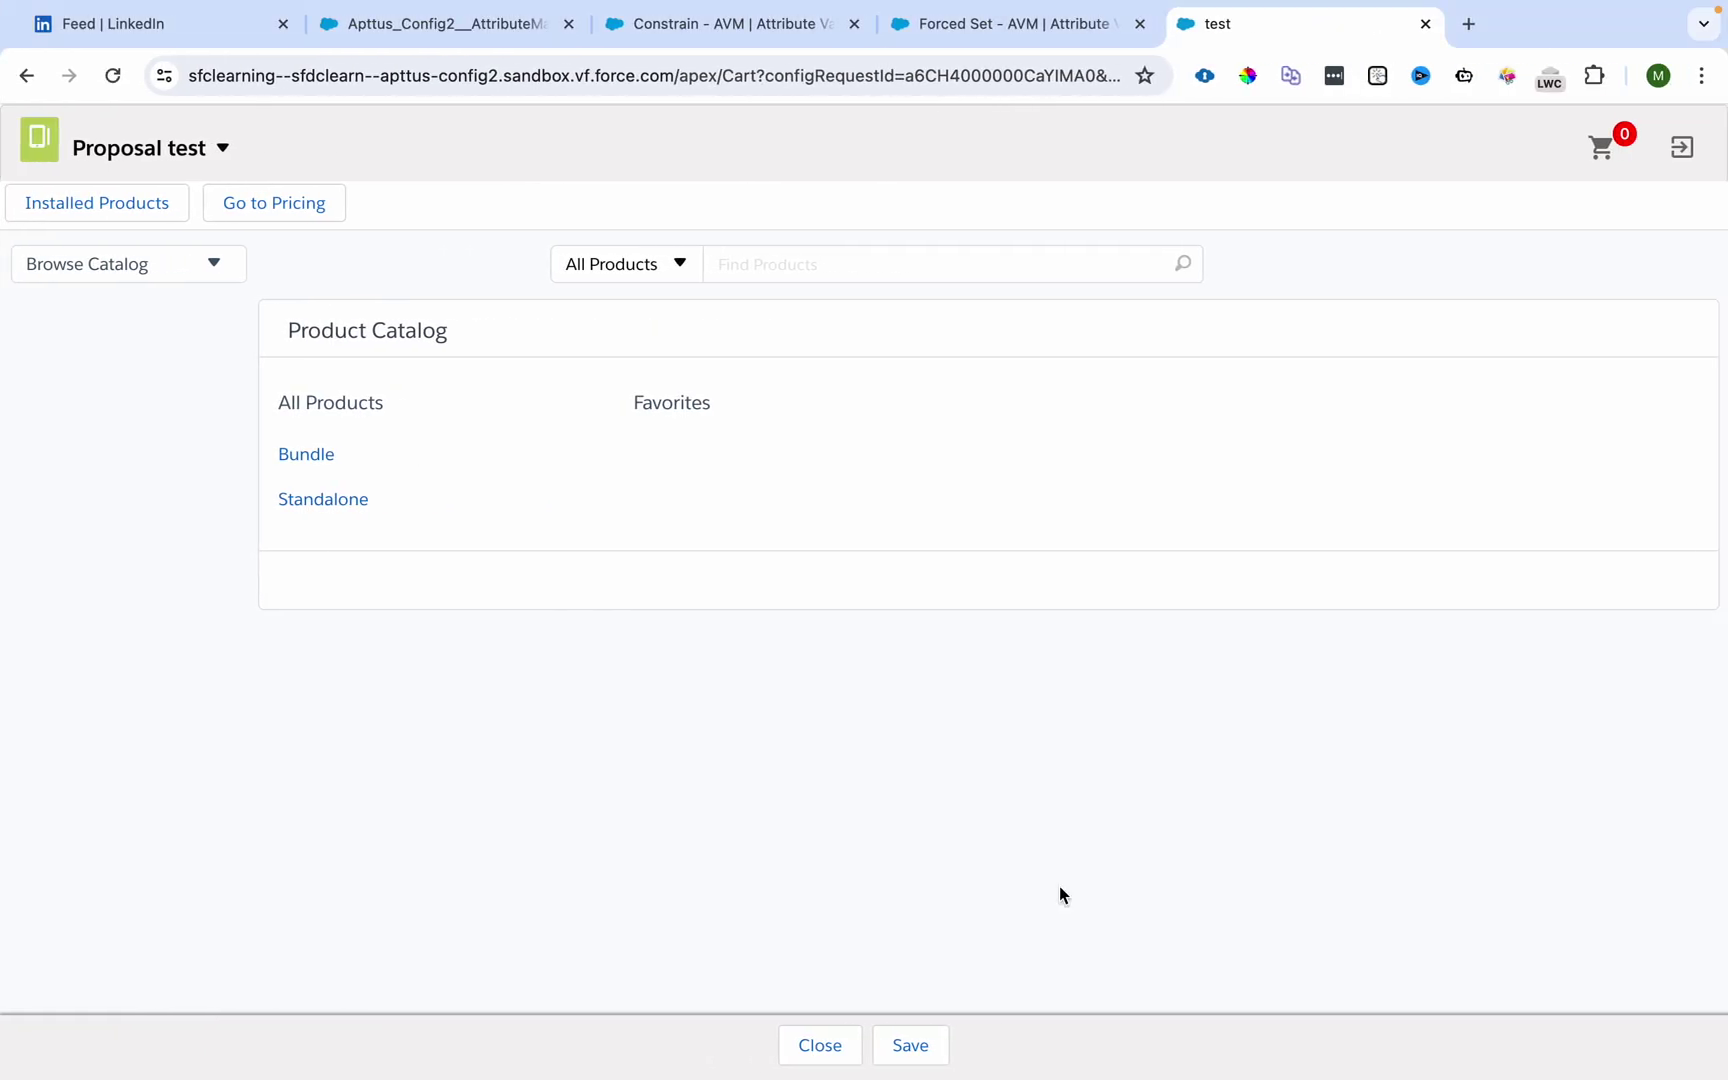
{"action": "left_click", "coordinate": [960, 24]}
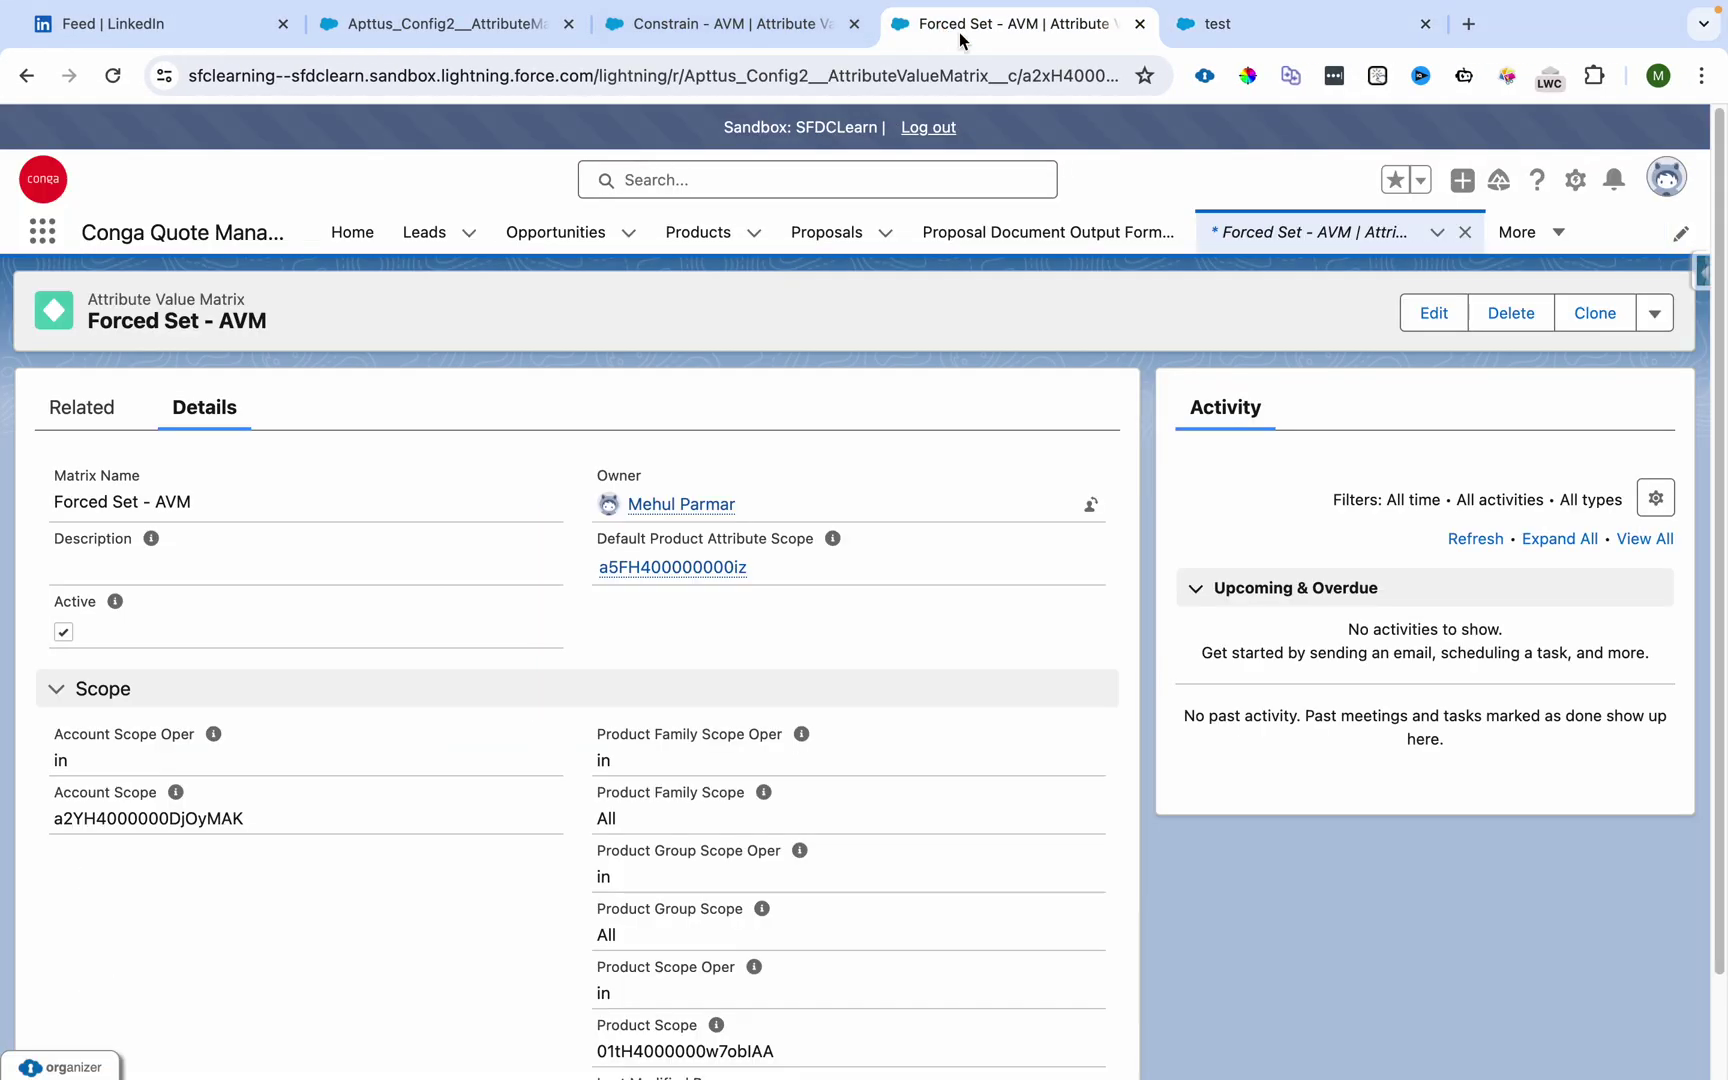
{"action": "left_click", "coordinate": [1575, 180]}
{"action": "left_click", "coordinate": [1545, 245]}
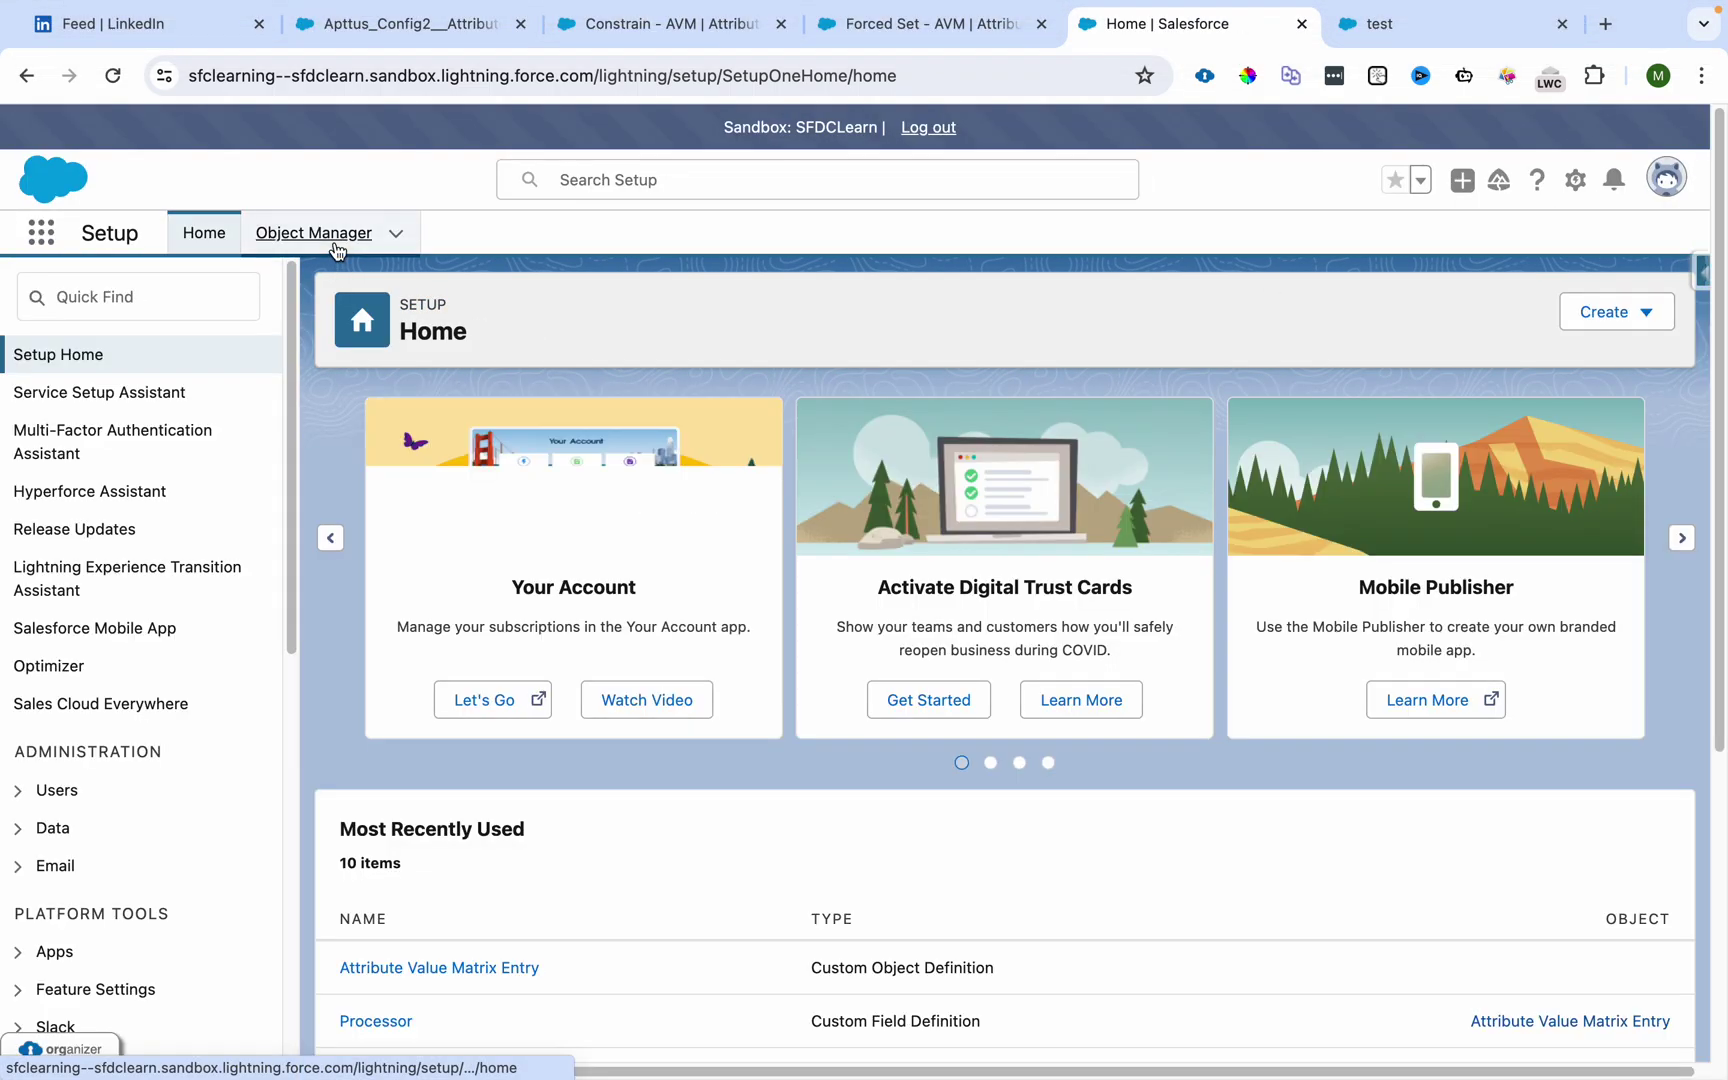
{"action": "left_click", "coordinate": [335, 240]}
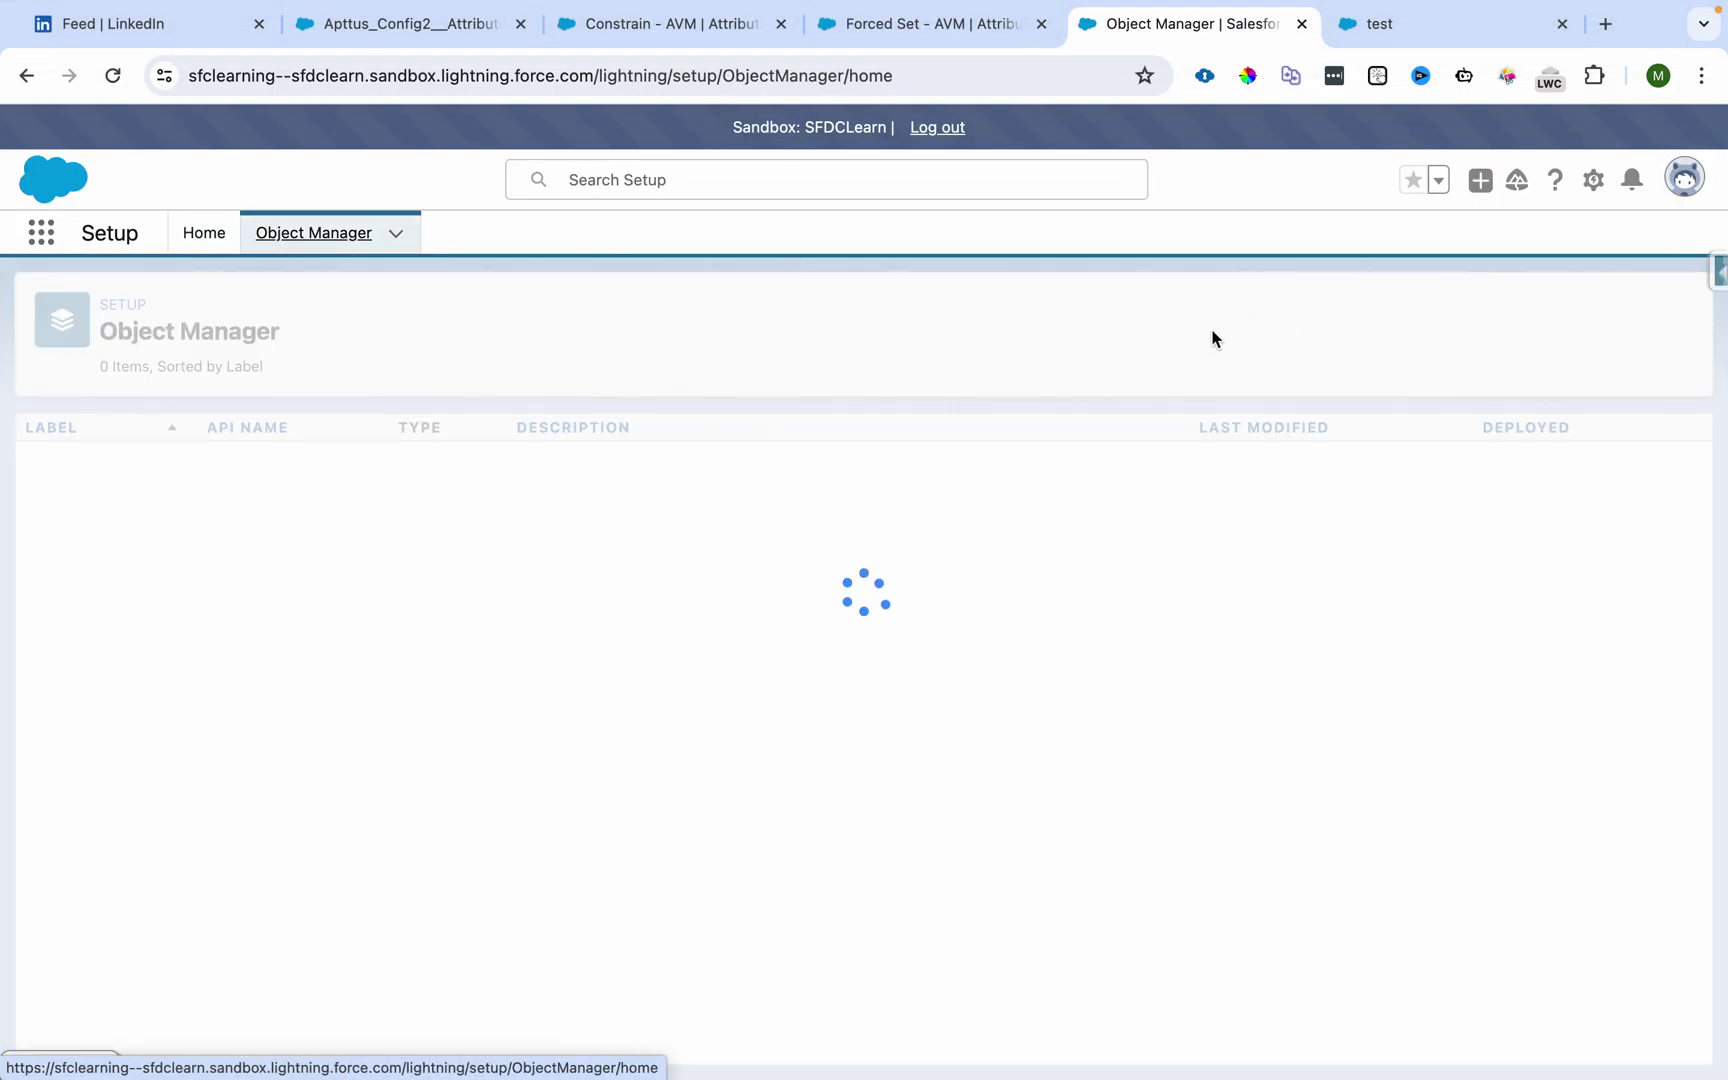
- Filter objects by 'product a' and open Product Attribute Value in a new tab
{"action": "left_click", "coordinate": [1222, 311]}
{"action": "type", "text": "product att"}
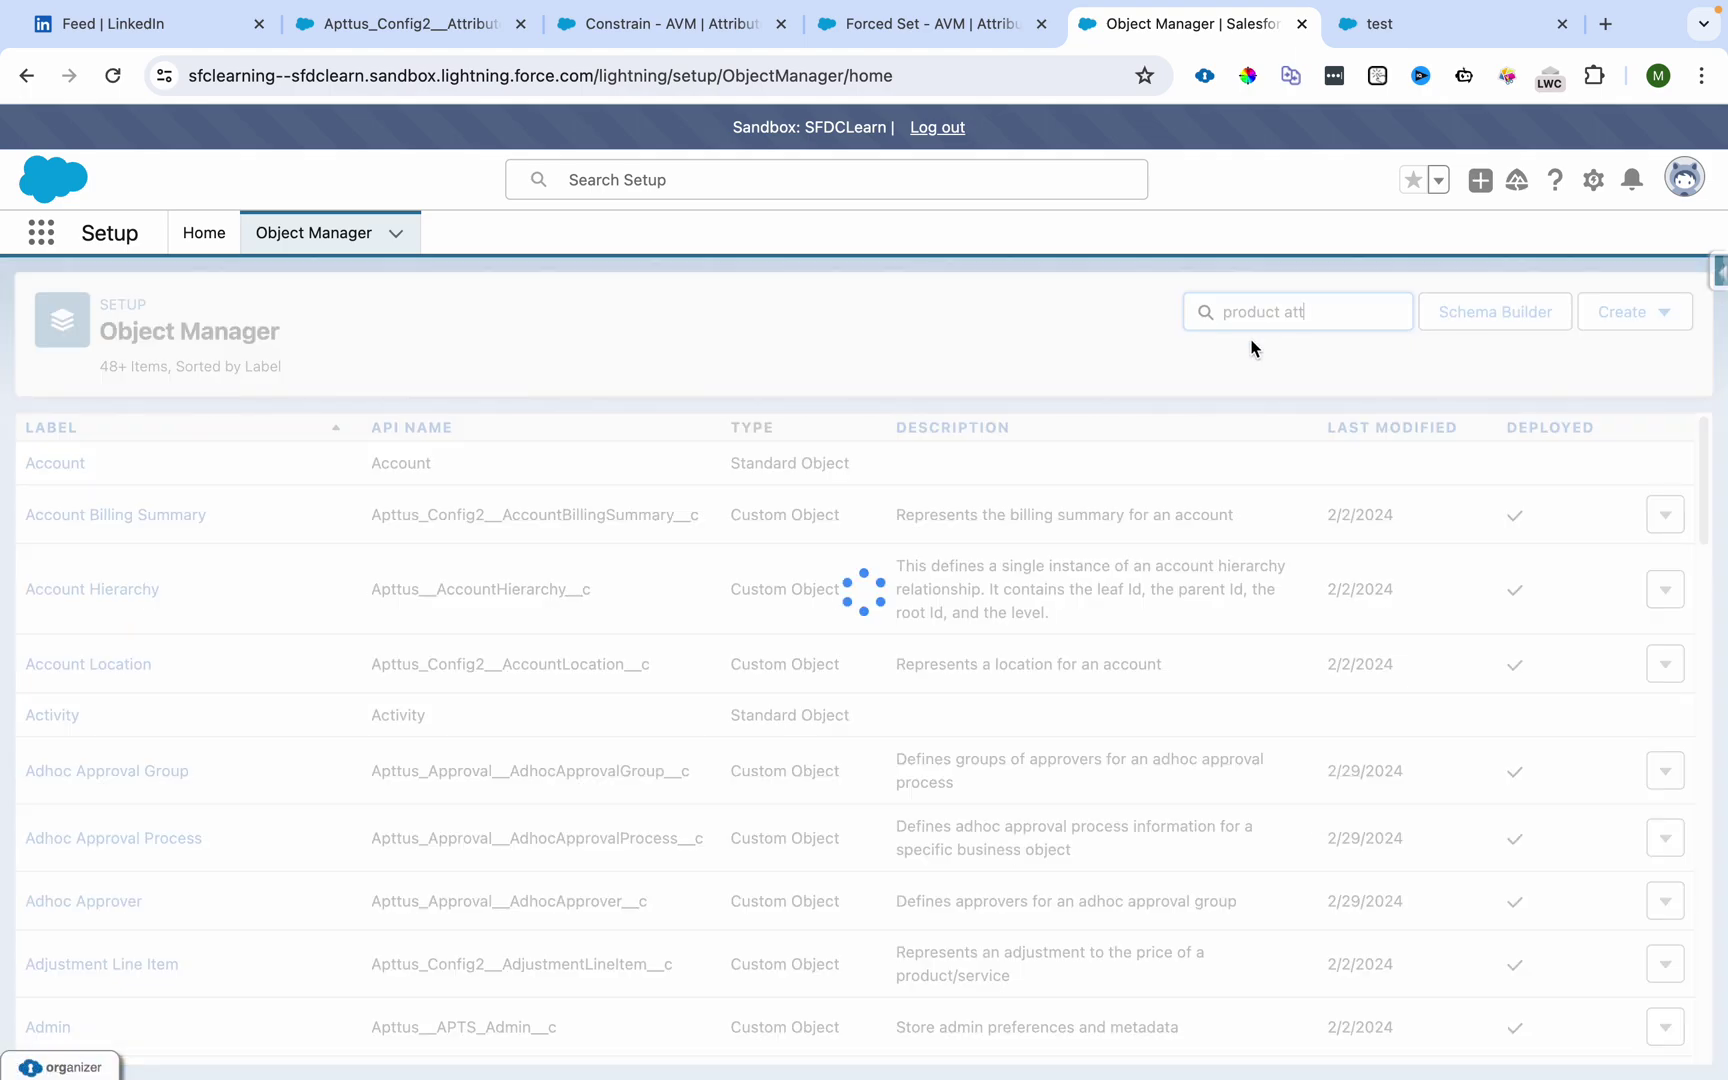
{"action": "scroll", "coordinate": [165, 820], "scroll_direction": "down", "scroll_amount": 1}
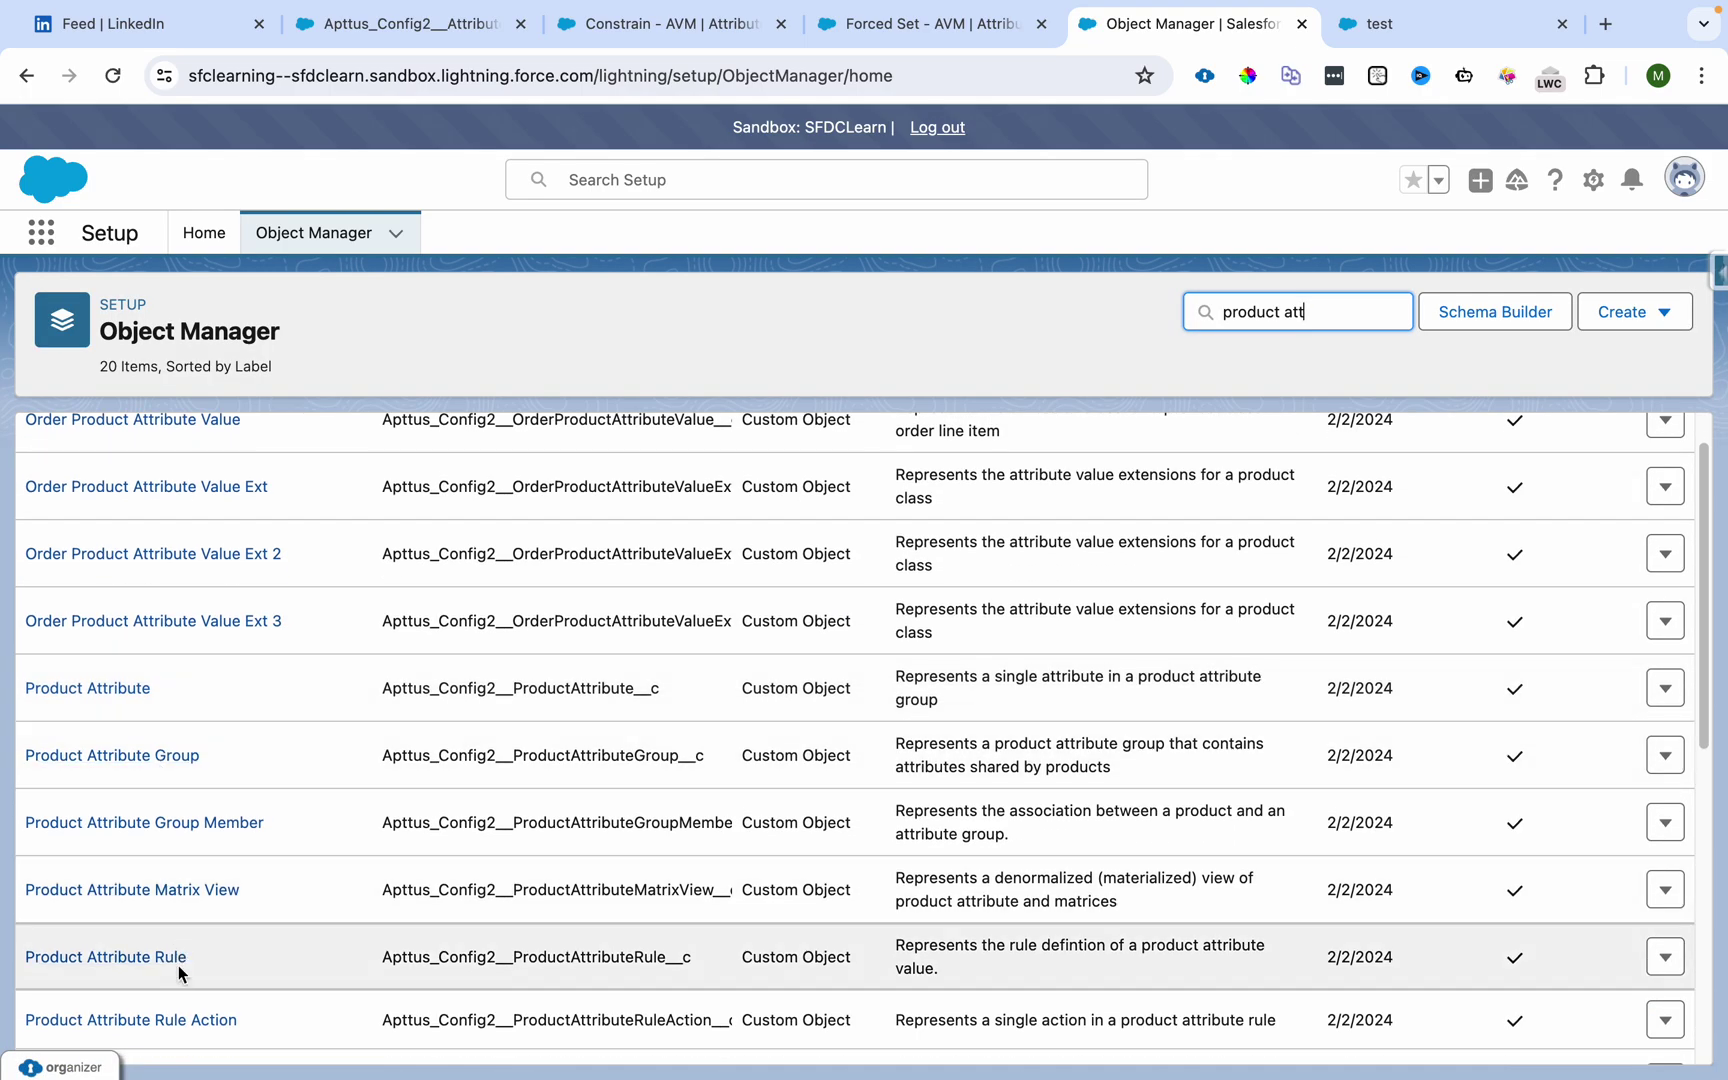
{"action": "scroll", "coordinate": [296, 859], "scroll_direction": "down", "scroll_amount": 2}
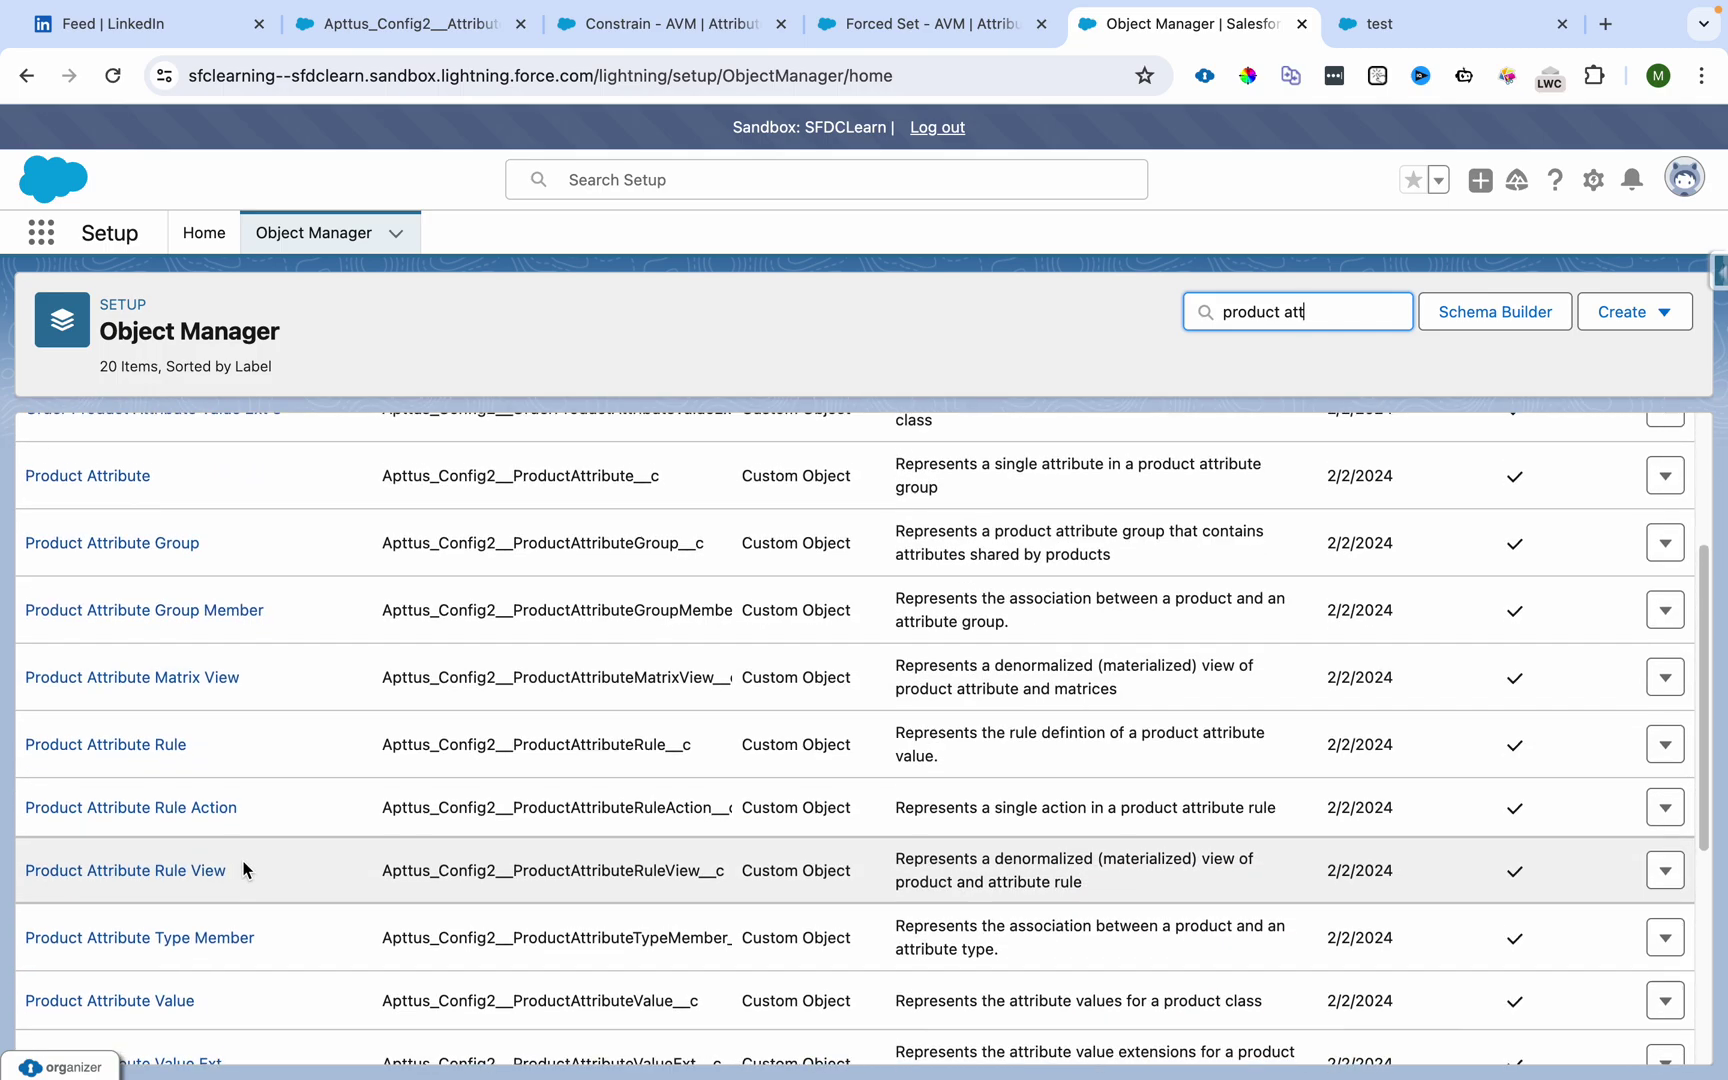
{"action": "scroll", "coordinate": [184, 971], "scroll_direction": "down", "scroll_amount": 1}
{"action": "left_click", "coordinate": [180, 962], "text": "super"}
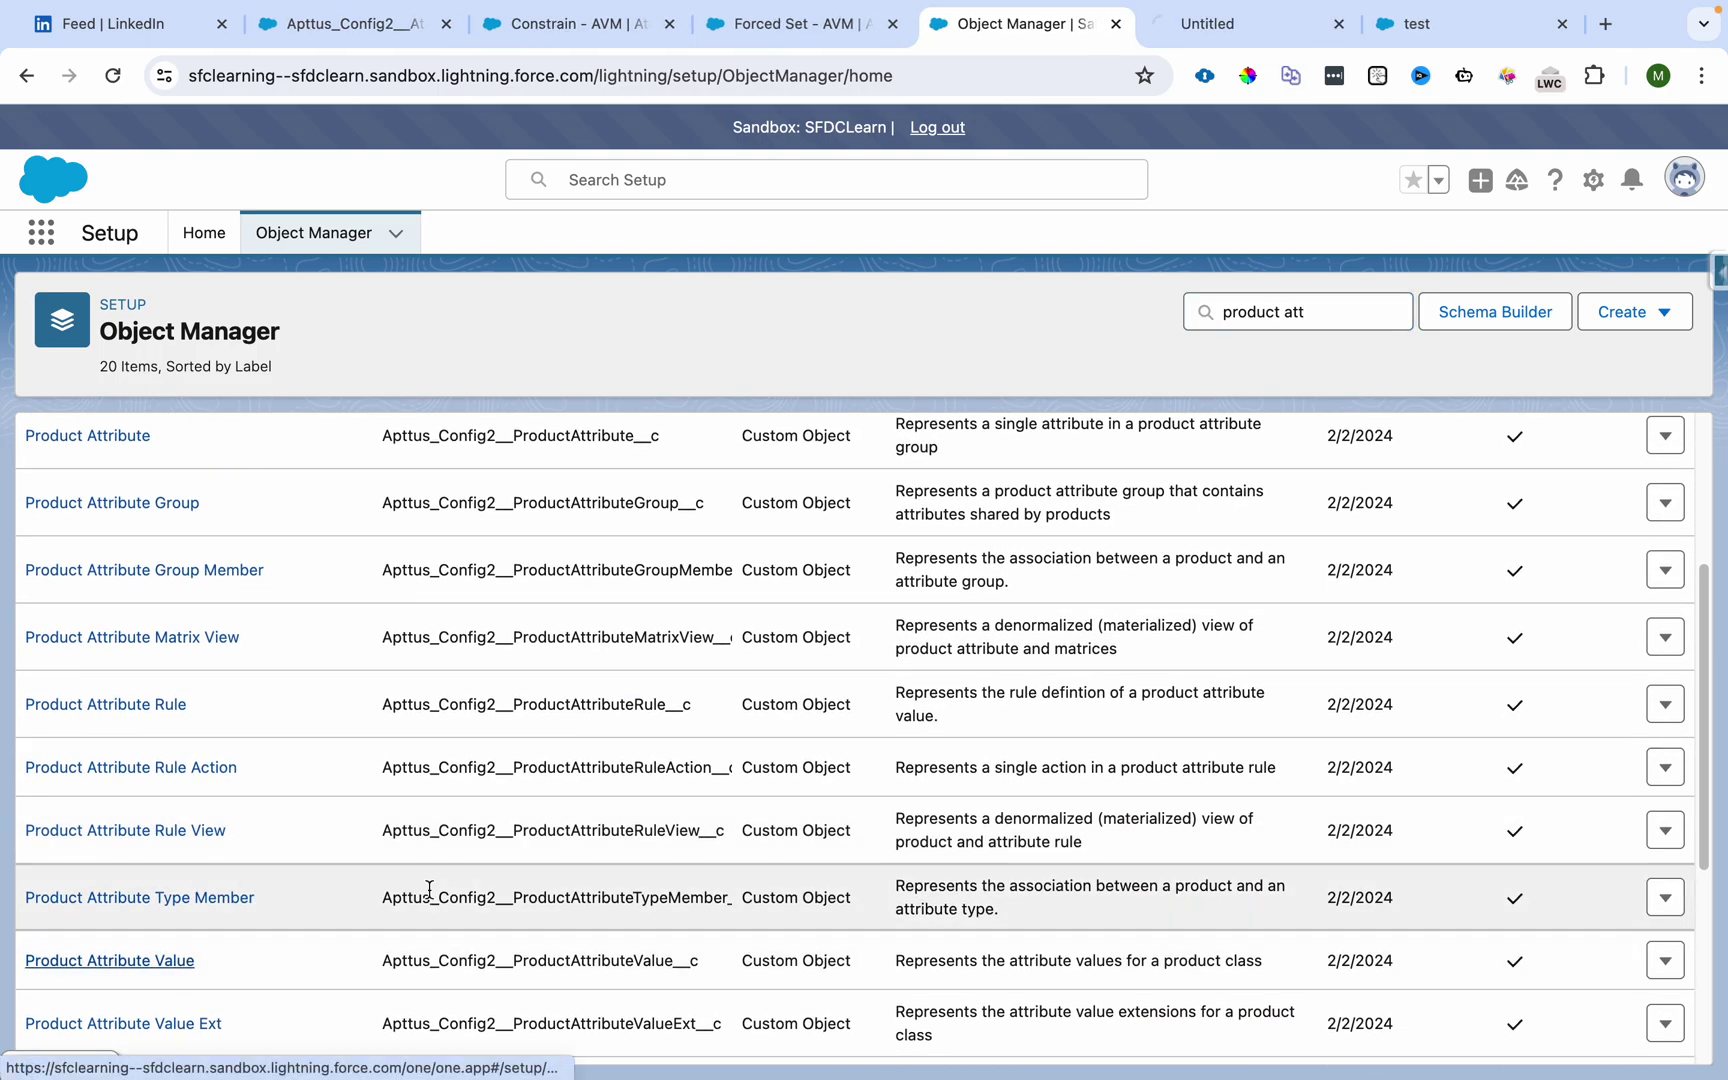
{"action": "left_click", "coordinate": [1319, 311]}
- Search 'attribute value' and open Attribute Value Matrix Entry's Fields & Relationships
{"action": "key", "text": "super+a"}
{"action": "type", "text": "atttribute value"}
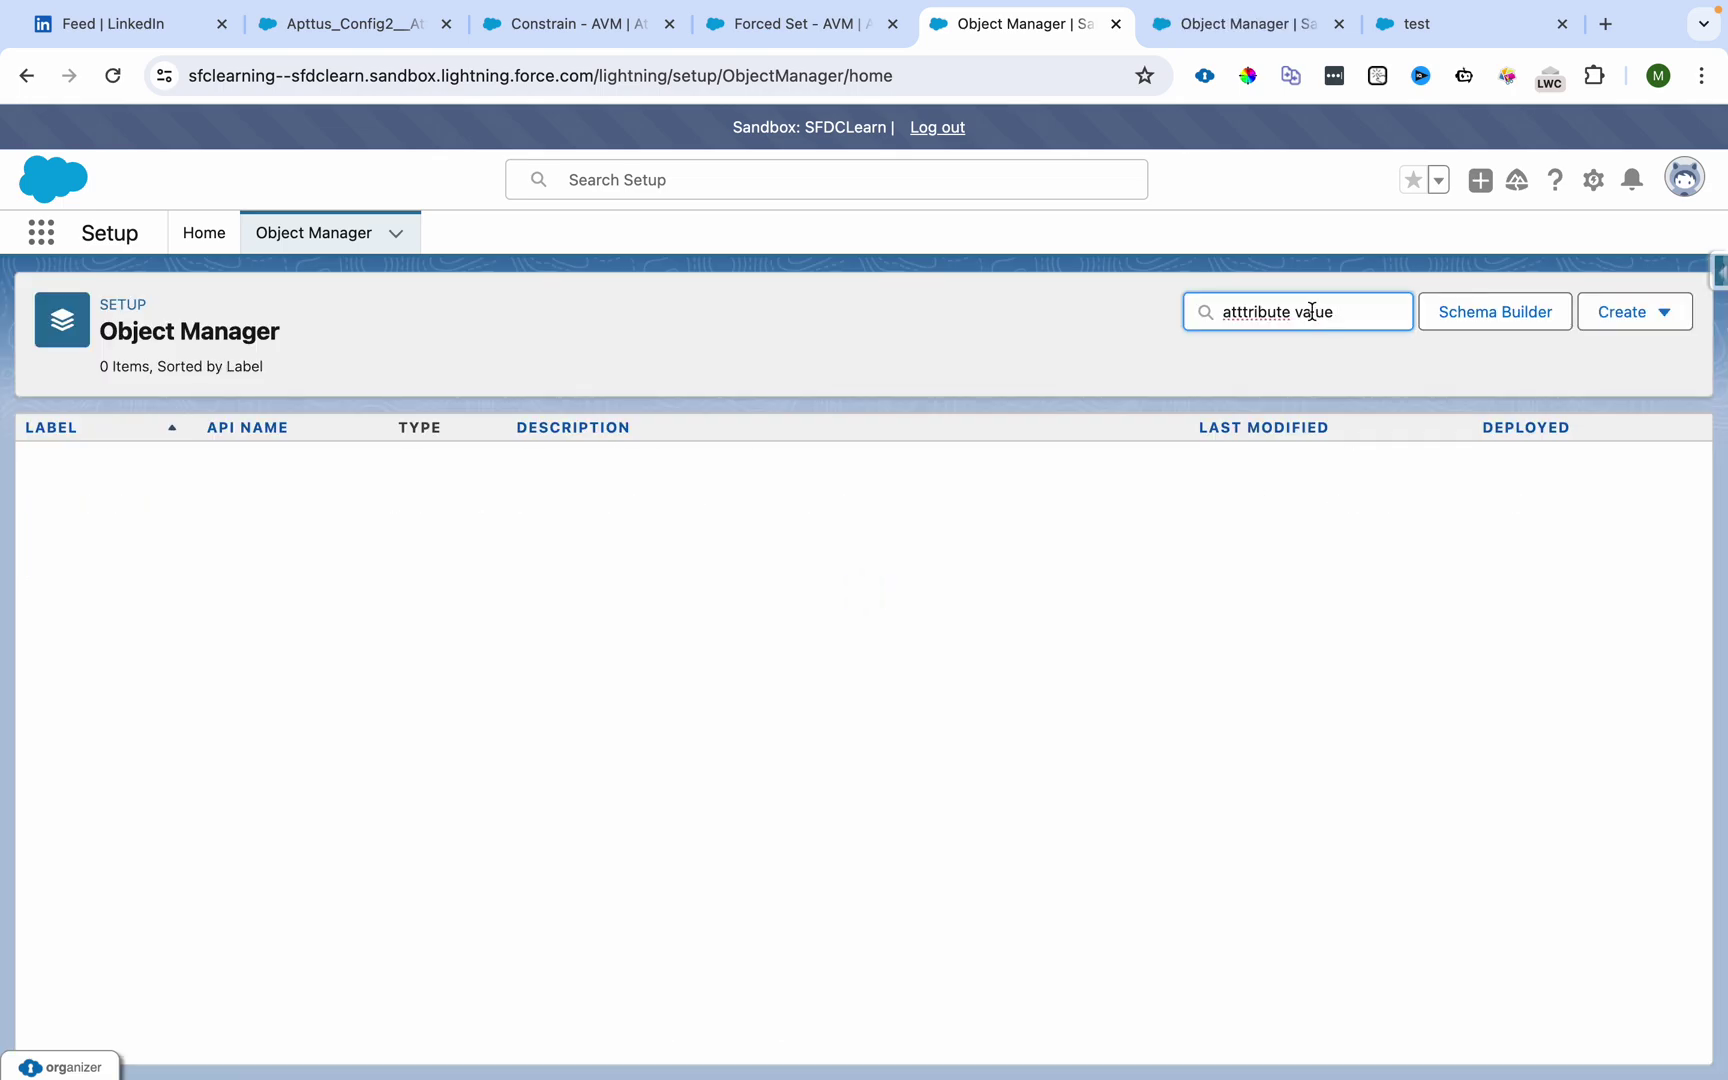
{"action": "key", "text": "BackSpace"}
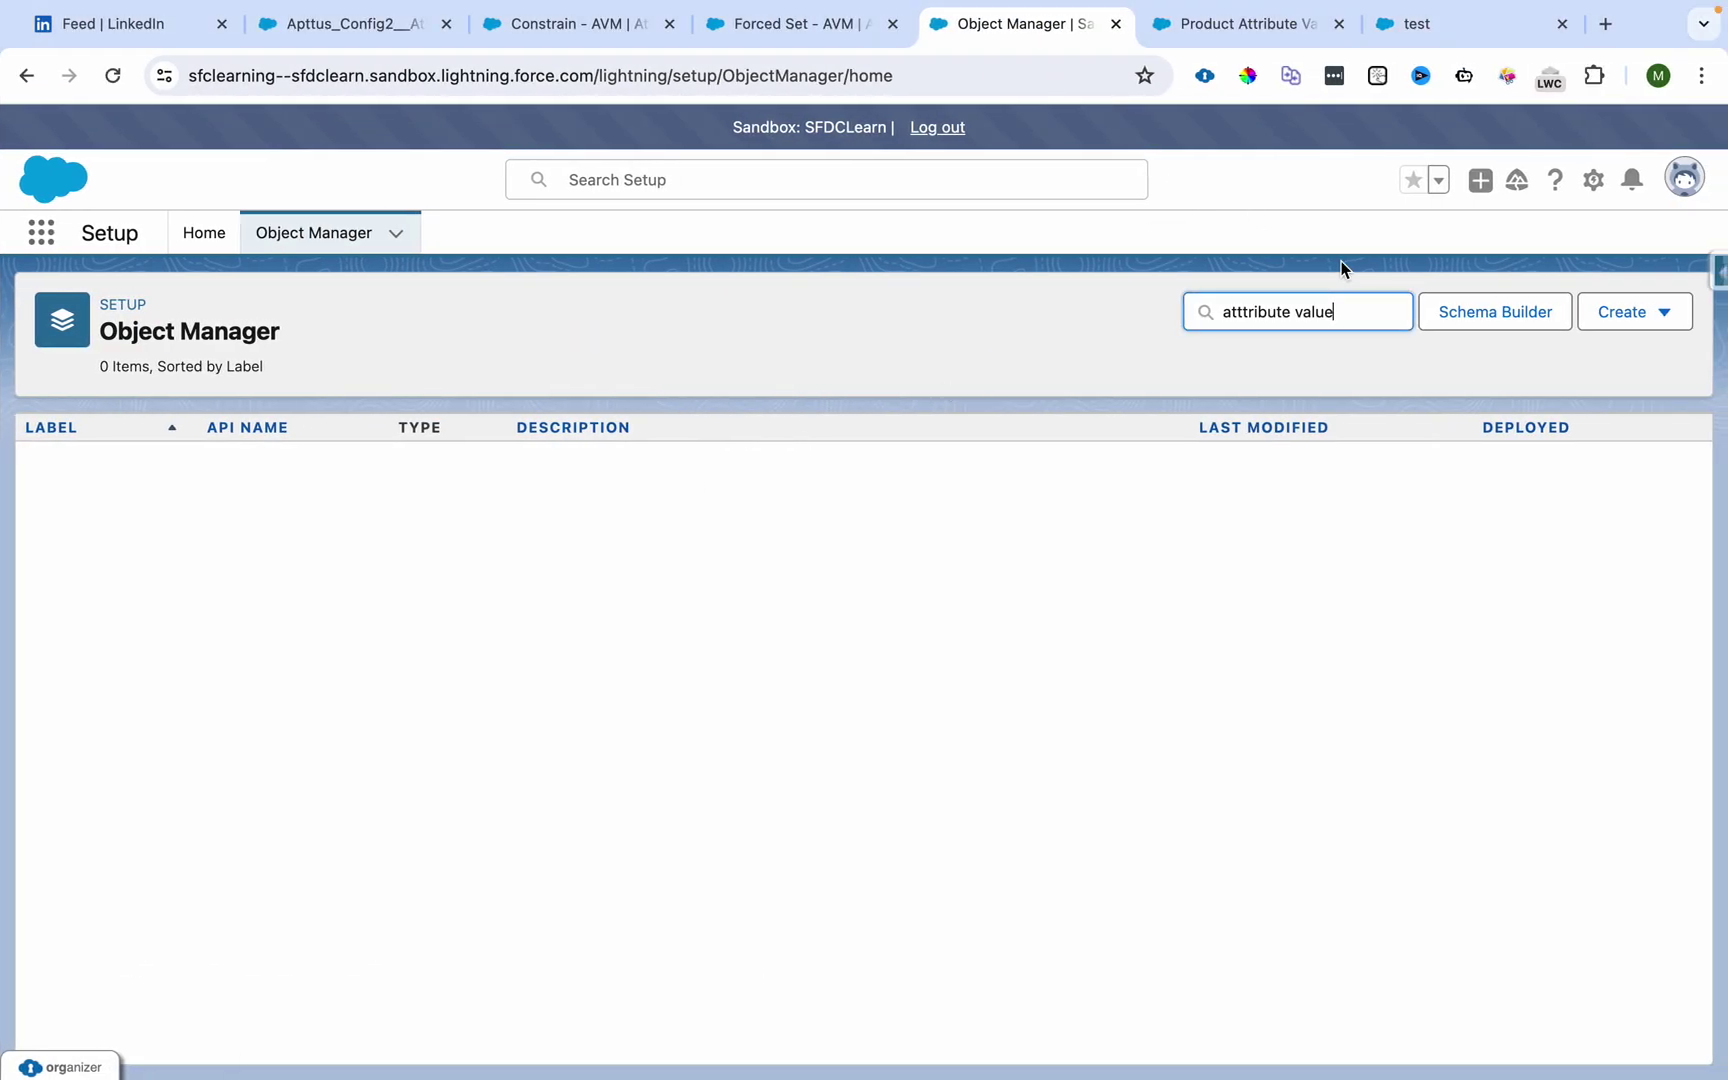
{"action": "key", "text": "BackSpace"}
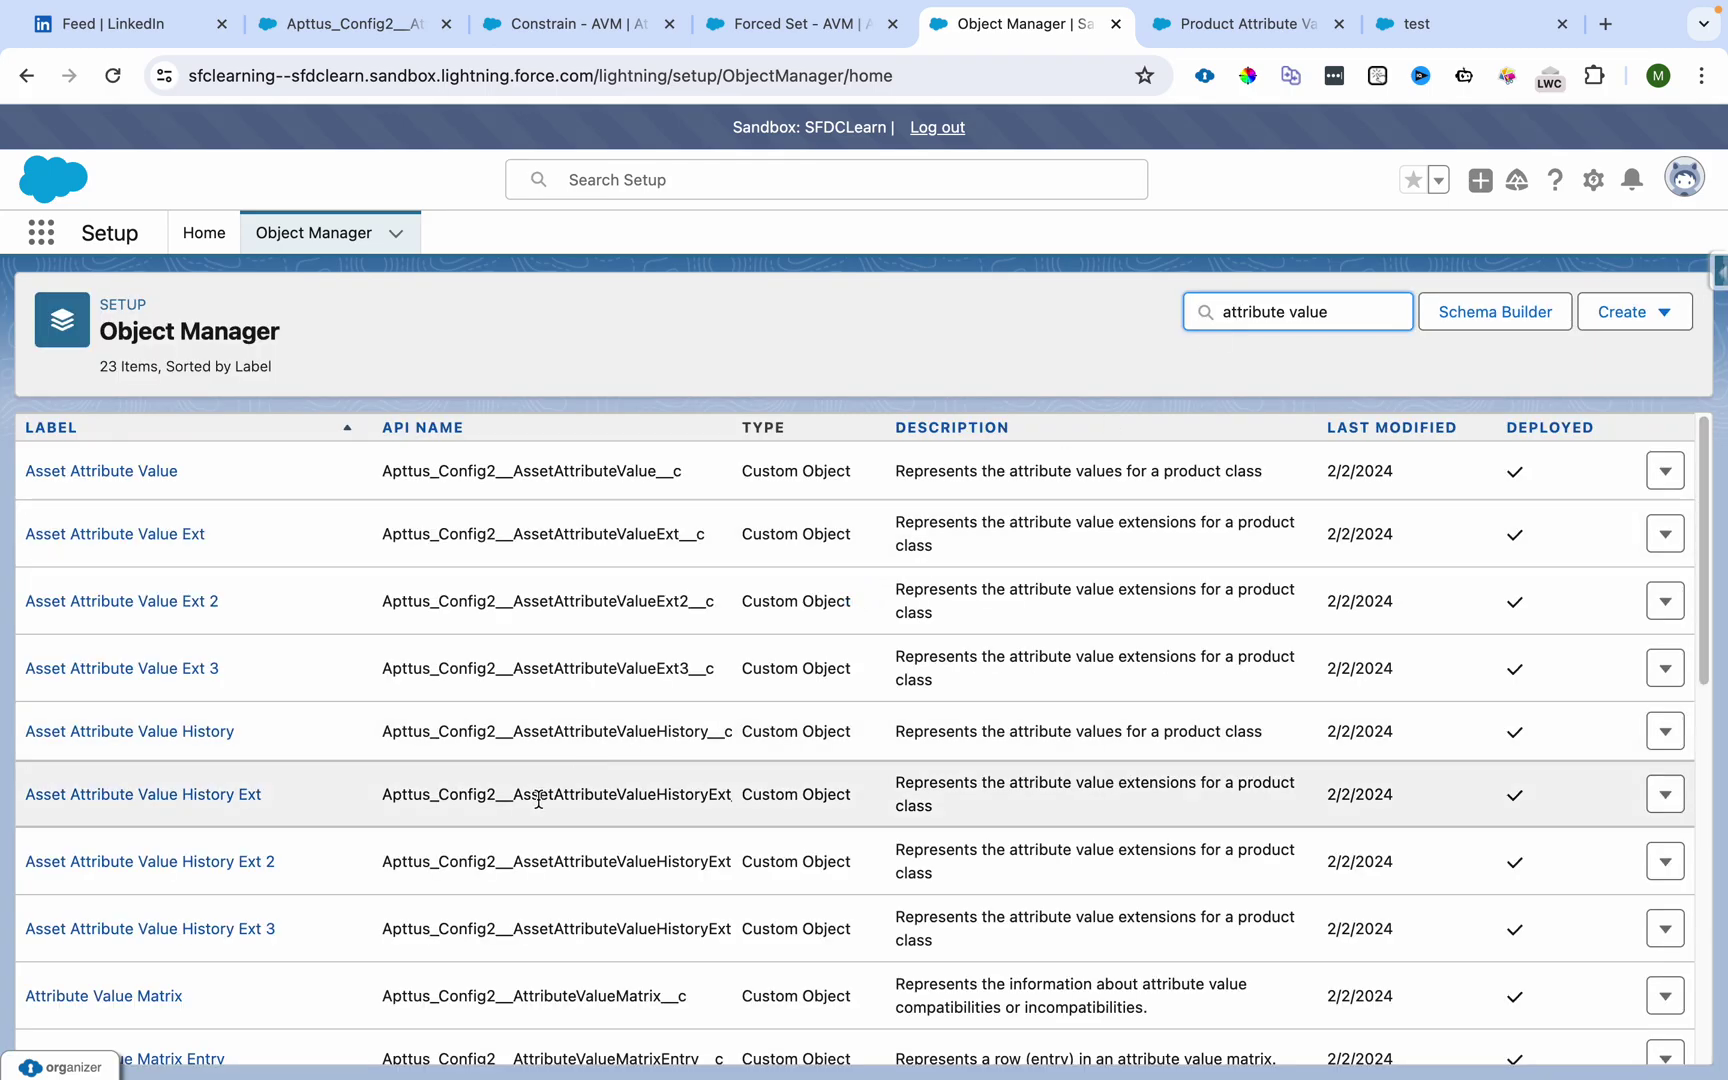
{"action": "scroll", "coordinate": [536, 800], "scroll_direction": "down", "scroll_amount": 5}
{"action": "left_click", "coordinate": [108, 804]}
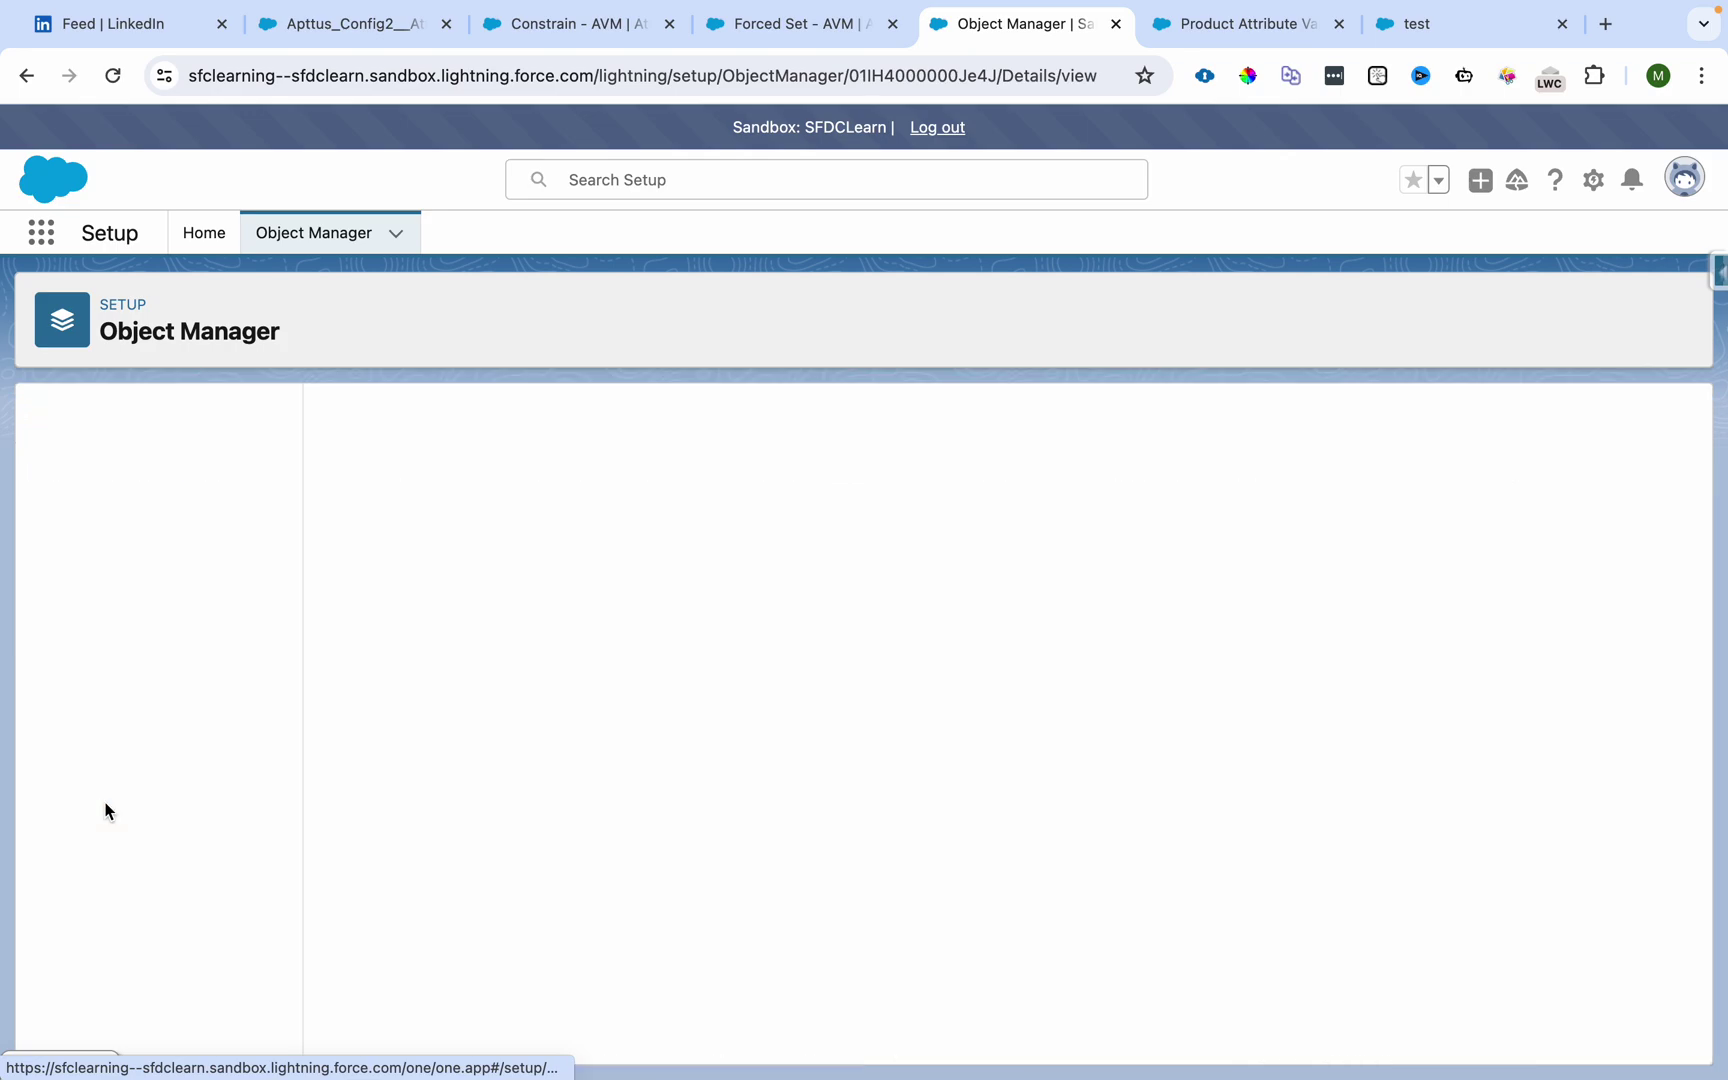
{"action": "left_click", "coordinate": [108, 465]}
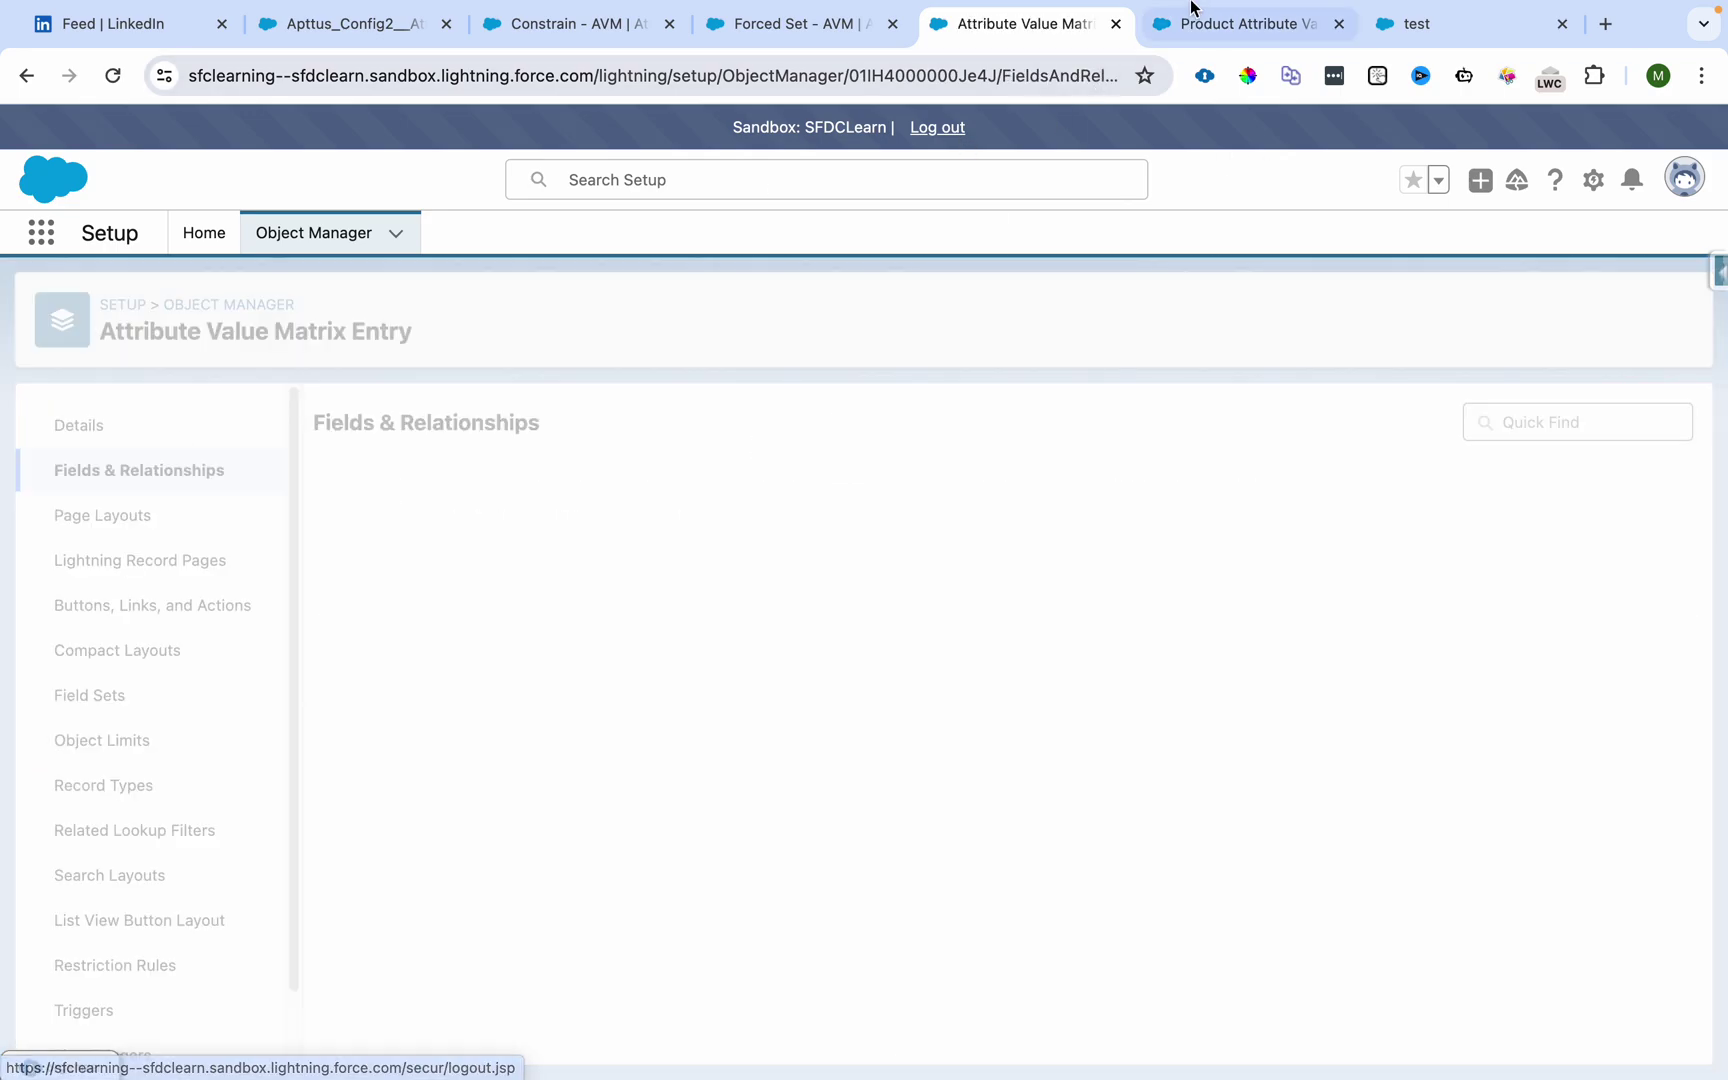
- Compare both objects' field lists and select Product Attribute Value's Display__c field
{"action": "left_click", "coordinate": [1200, 22]}
{"action": "left_click", "coordinate": [169, 459]}
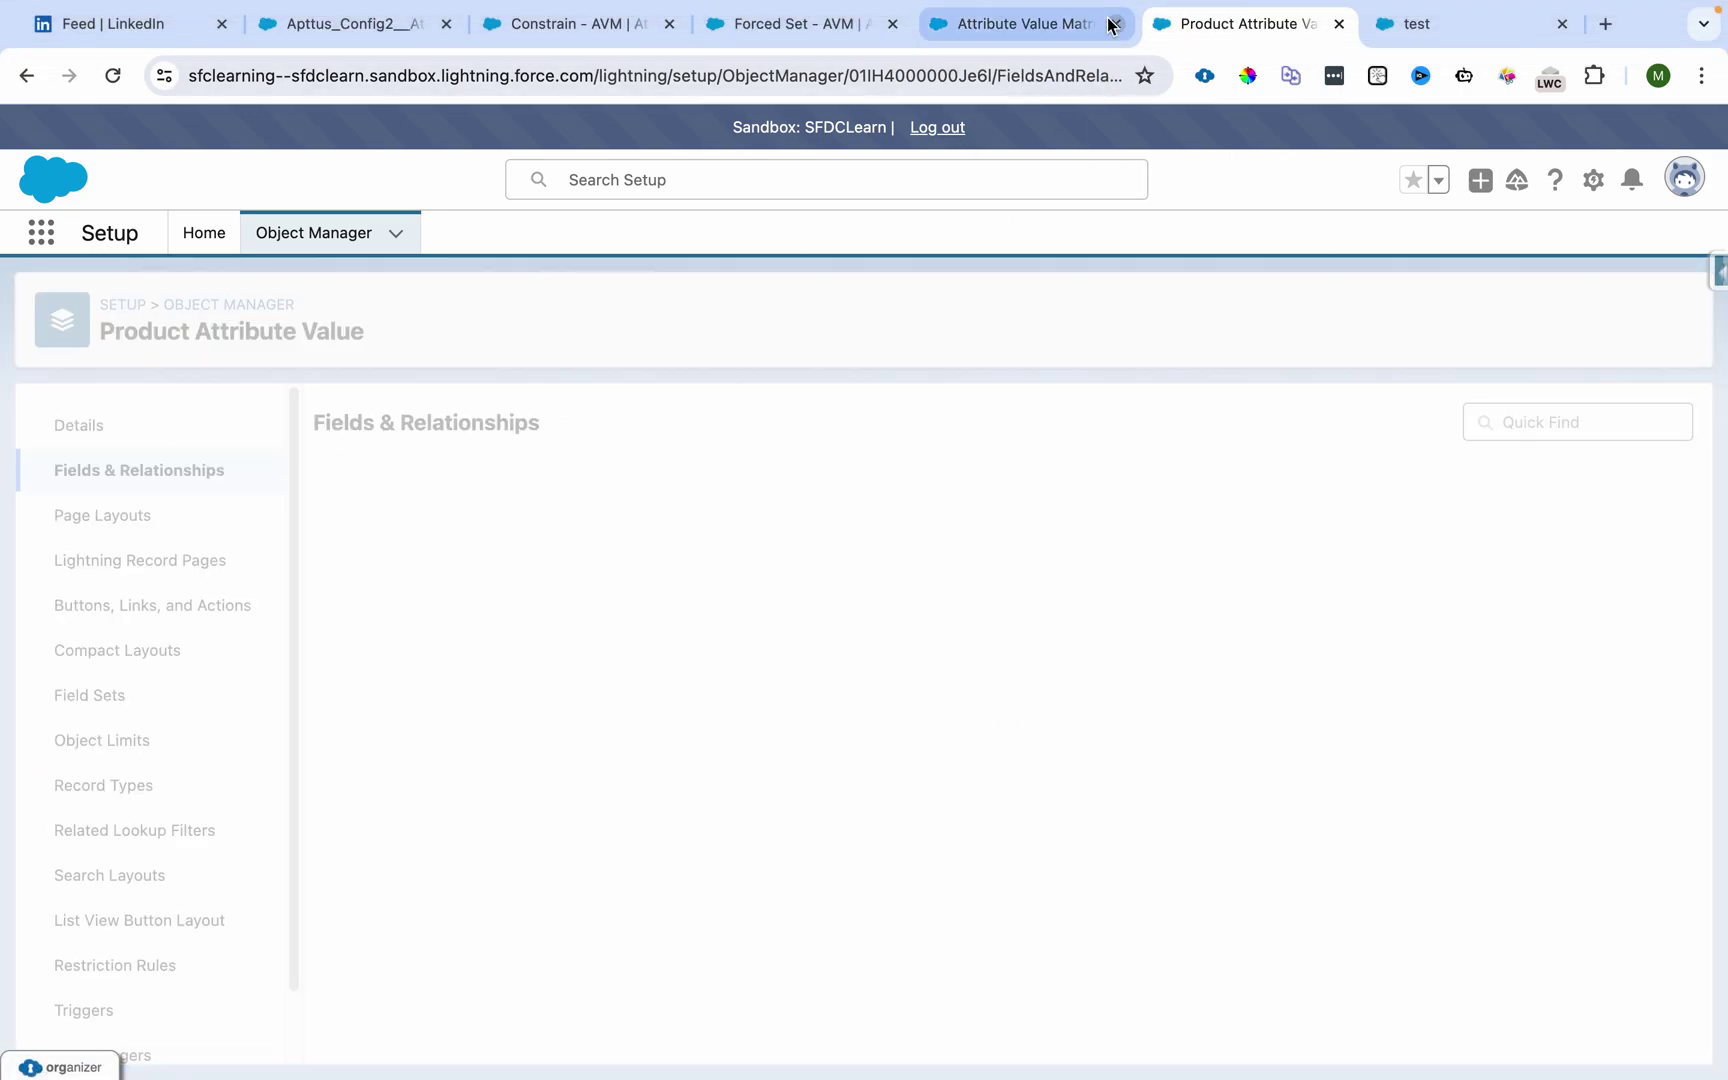
{"action": "left_click", "coordinate": [985, 22]}
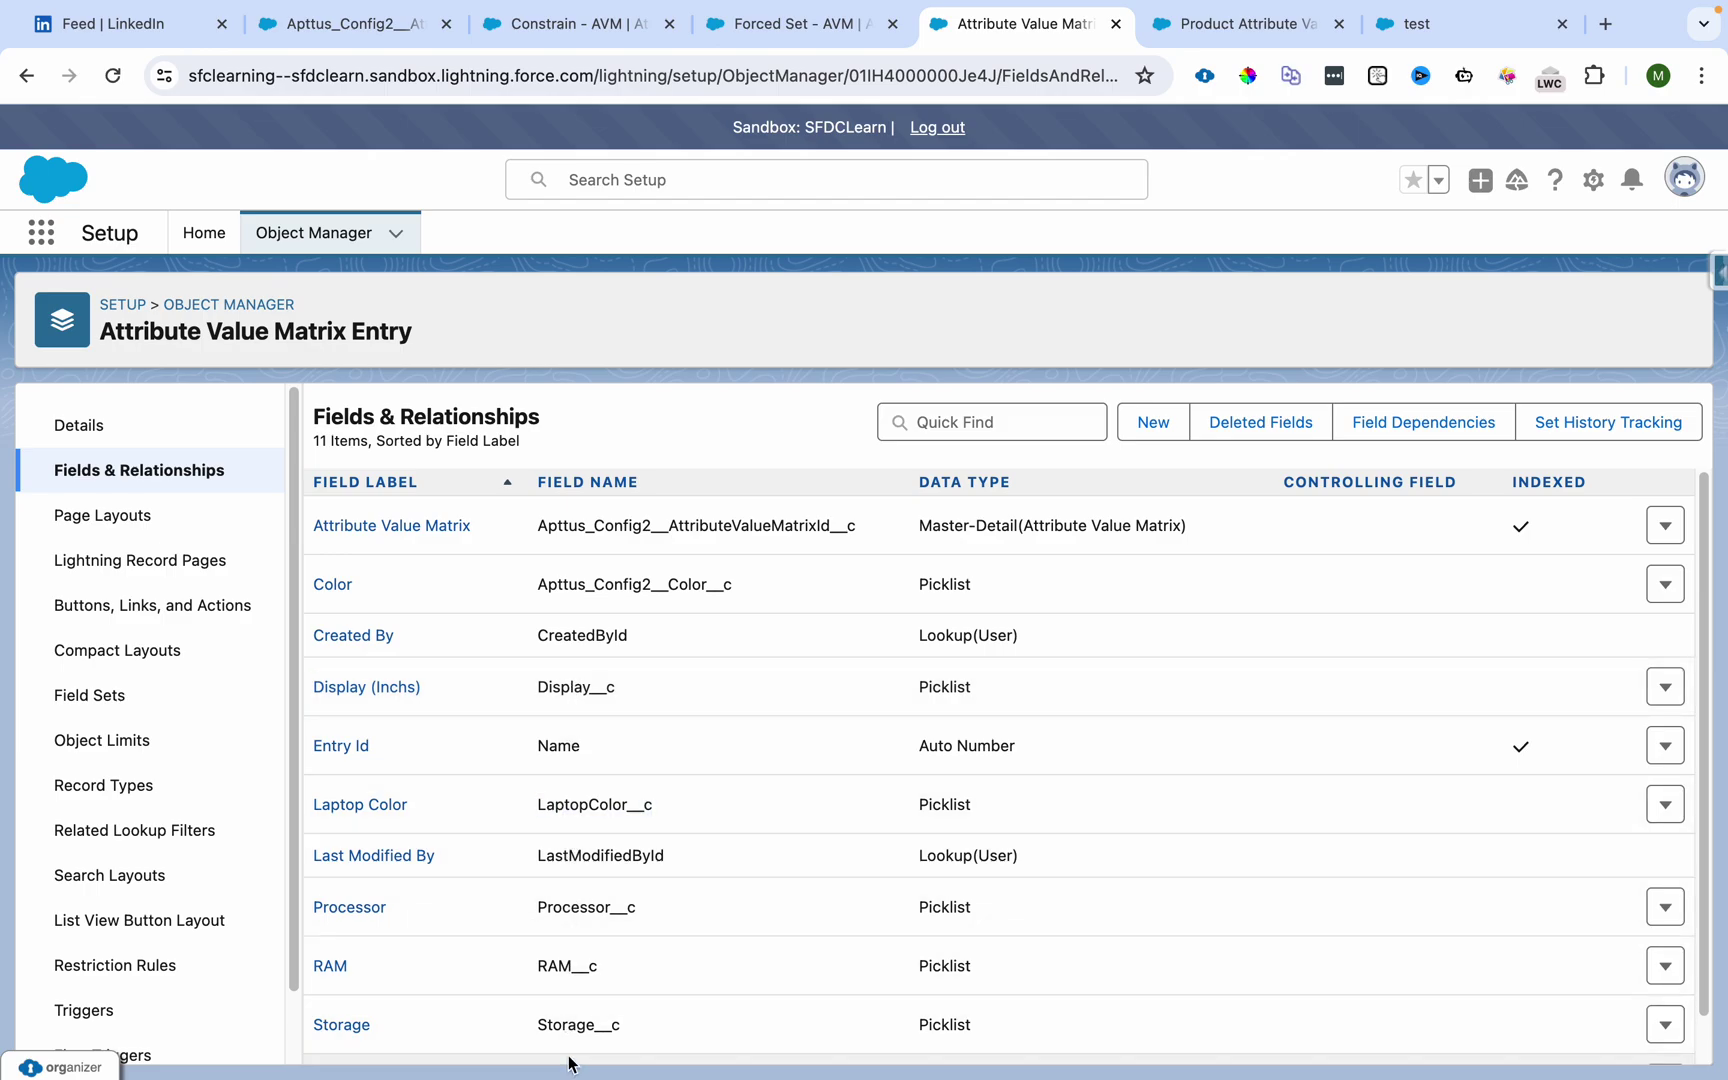
{"action": "left_click", "coordinate": [1303, 22]}
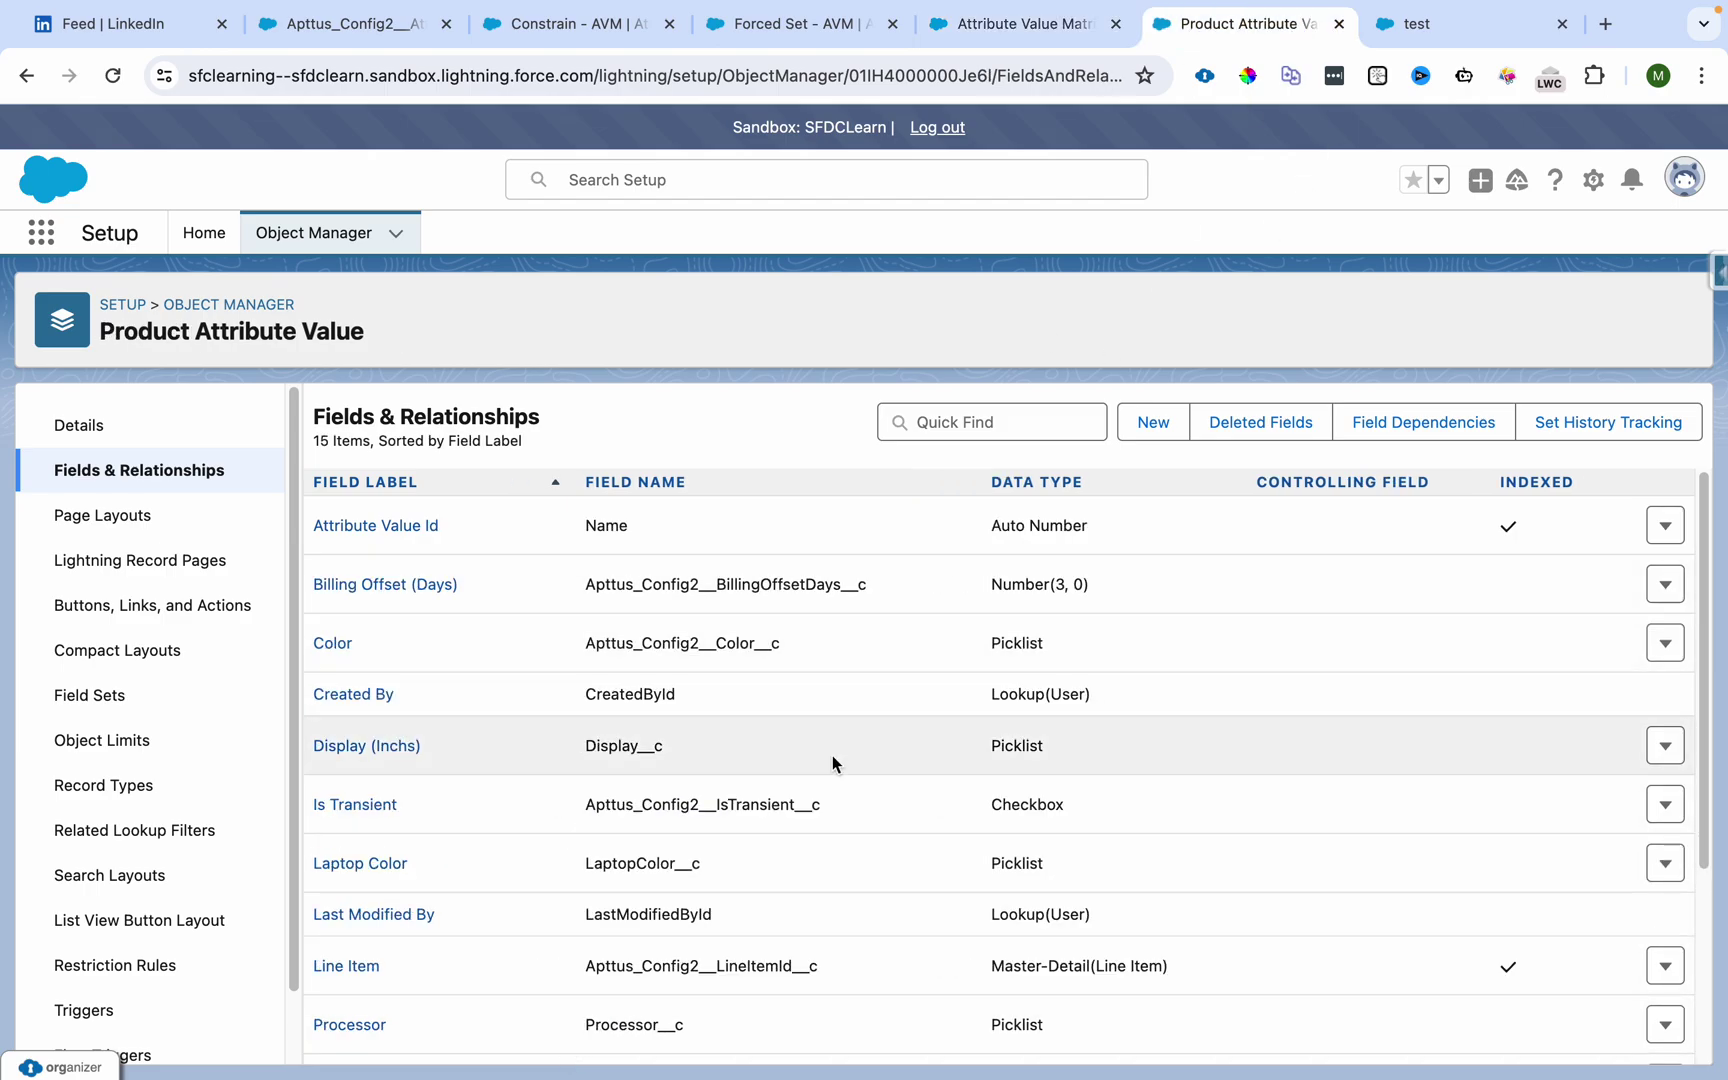
{"action": "scroll", "coordinate": [830, 757], "scroll_direction": "down", "scroll_amount": 3}
{"action": "double_click", "coordinate": [606, 549]}
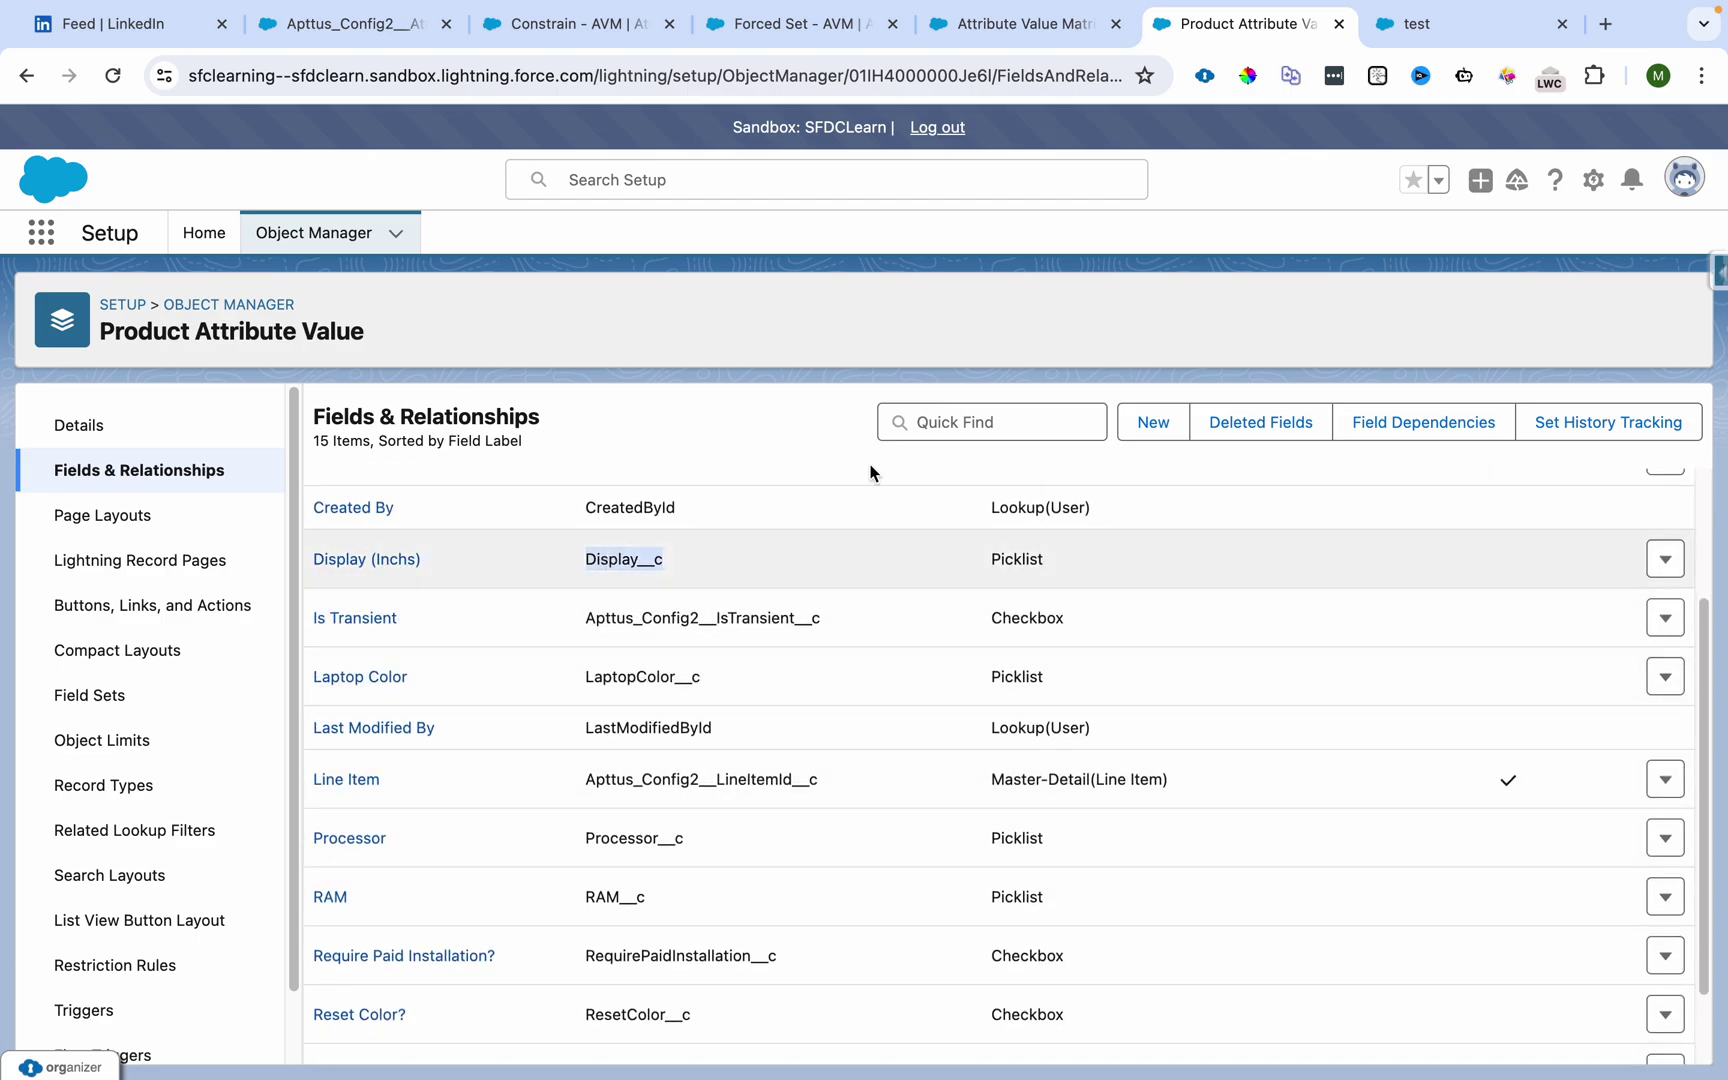
- Search 'avm' in the Proposal test cart, configure Laptop (AVM), and view the Constrain - AVM record
{"action": "left_click", "coordinate": [1430, 30]}
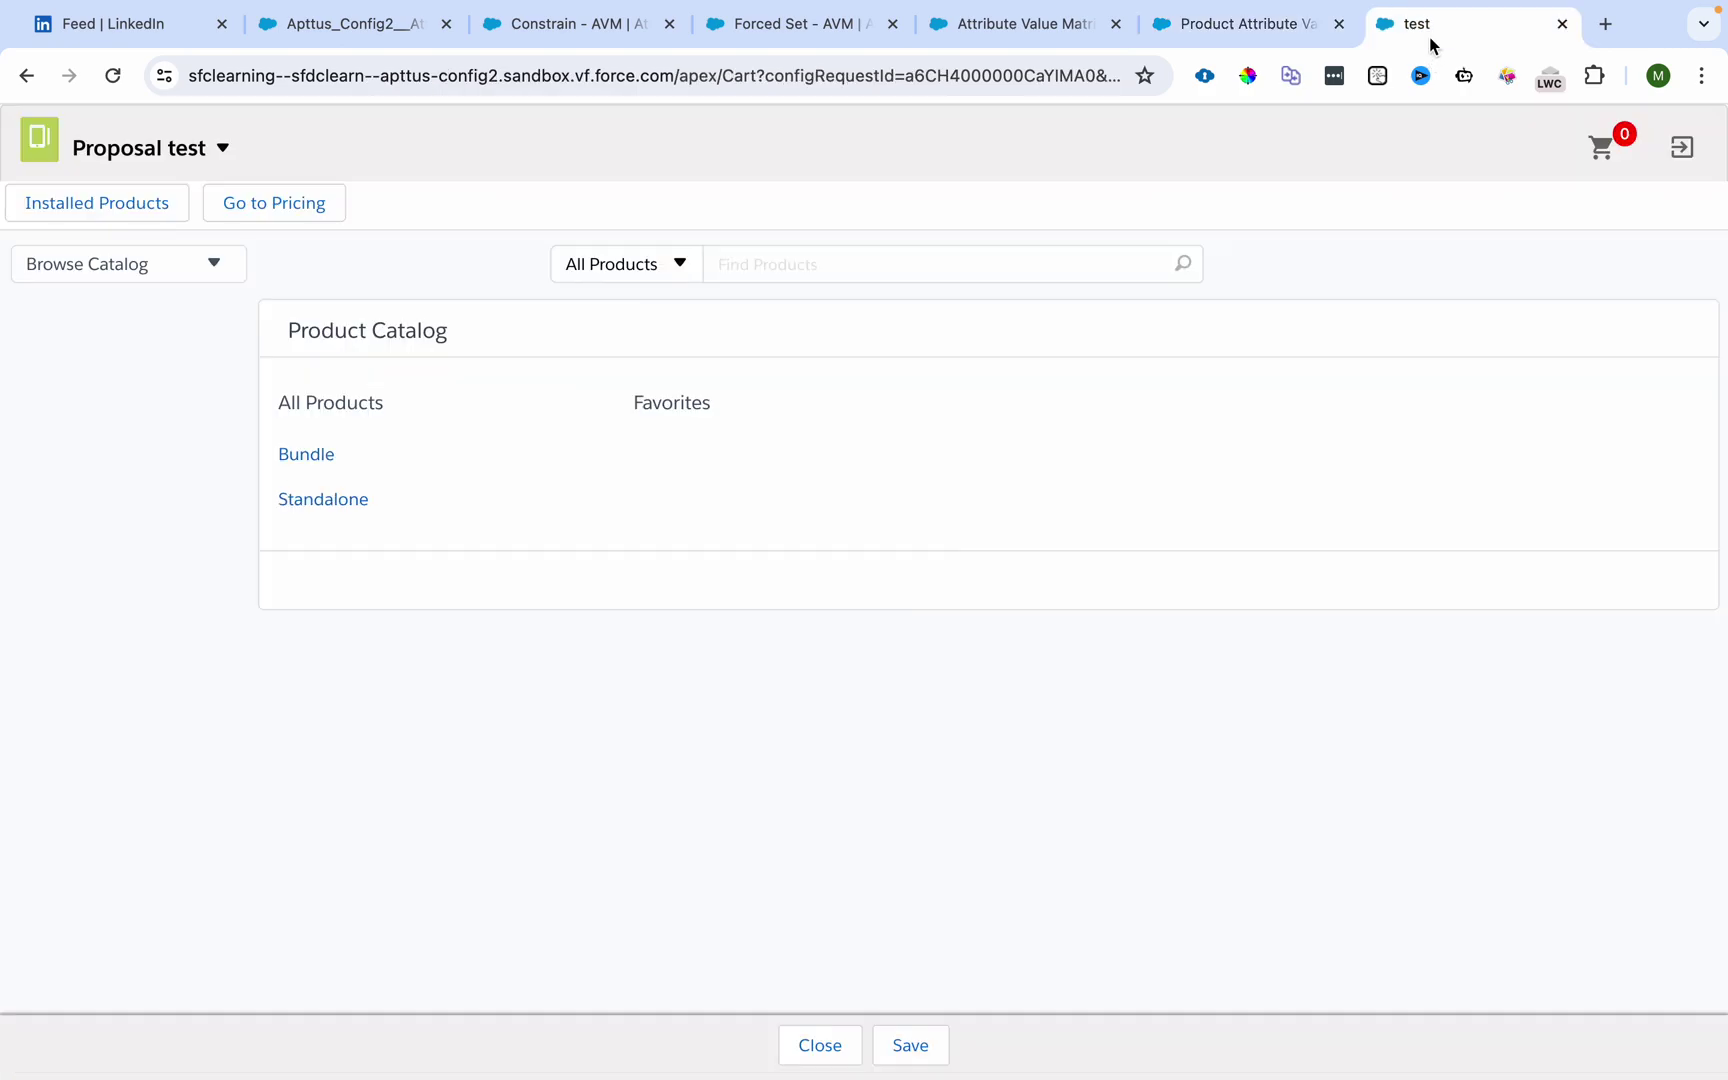
{"action": "left_click", "coordinate": [792, 259]}
{"action": "type", "text": "avm"}
{"action": "key", "text": "Return"}
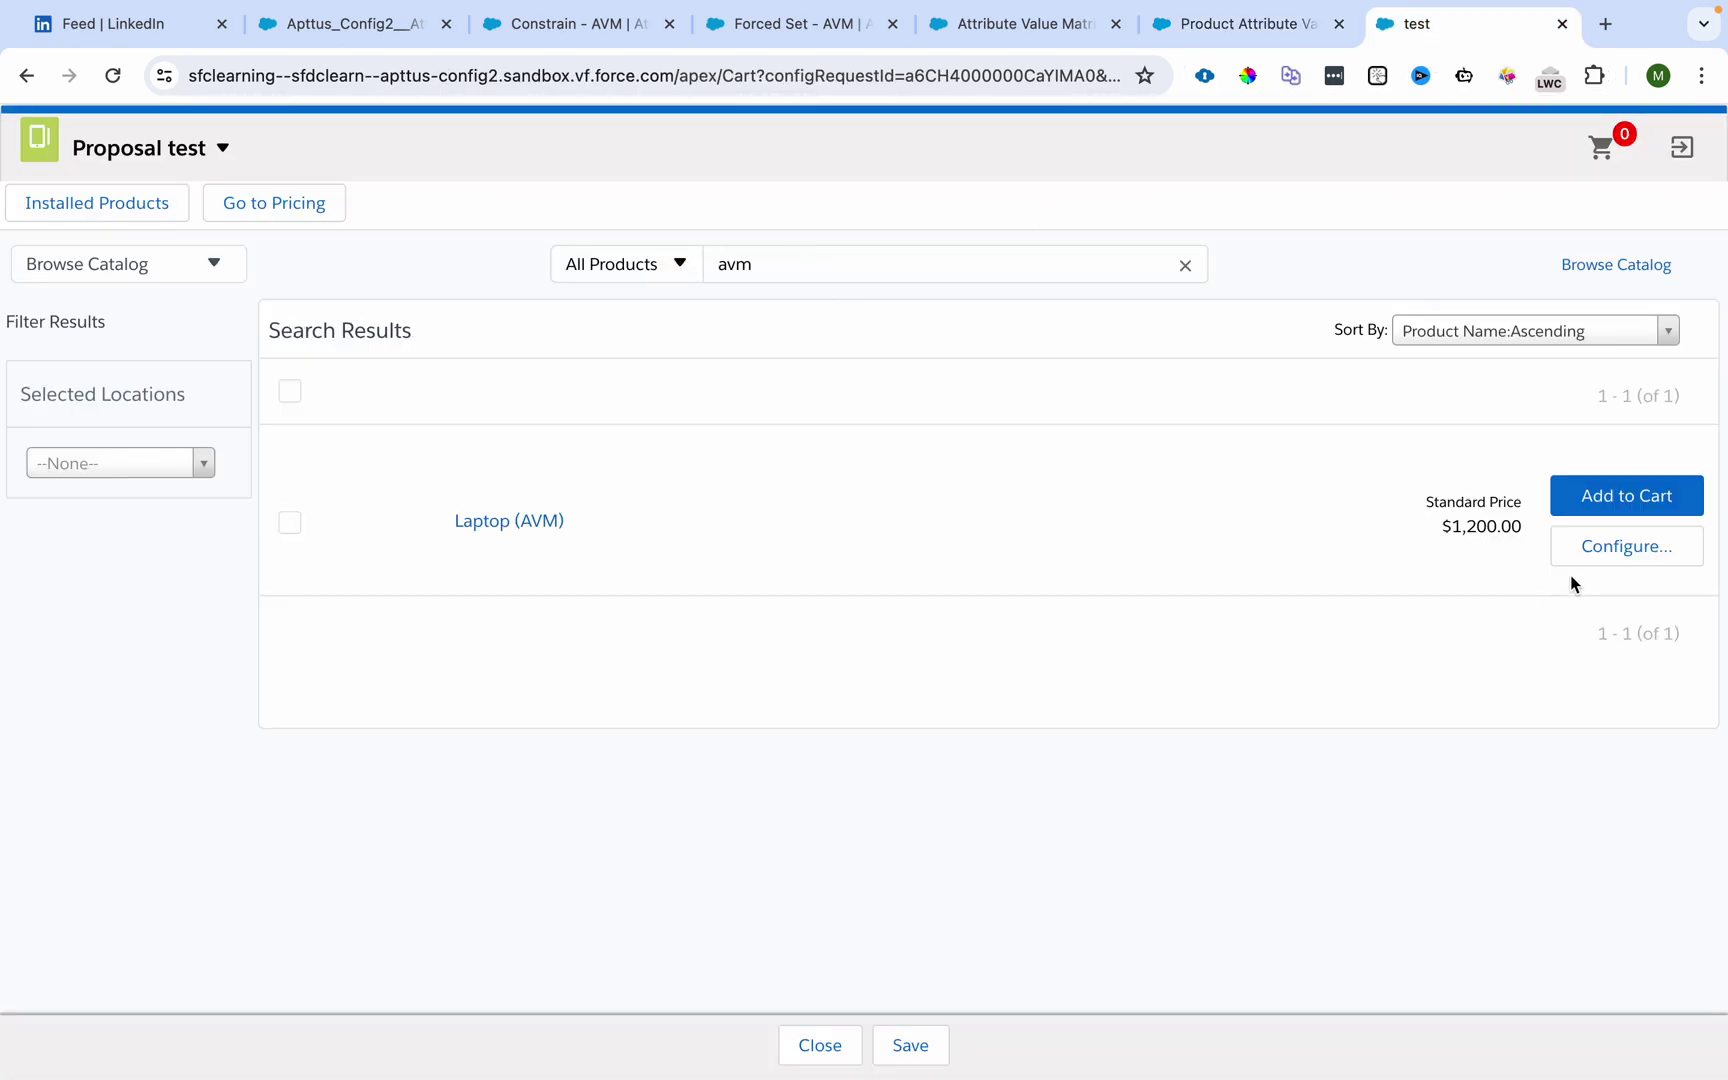
{"action": "left_click", "coordinate": [1600, 550]}
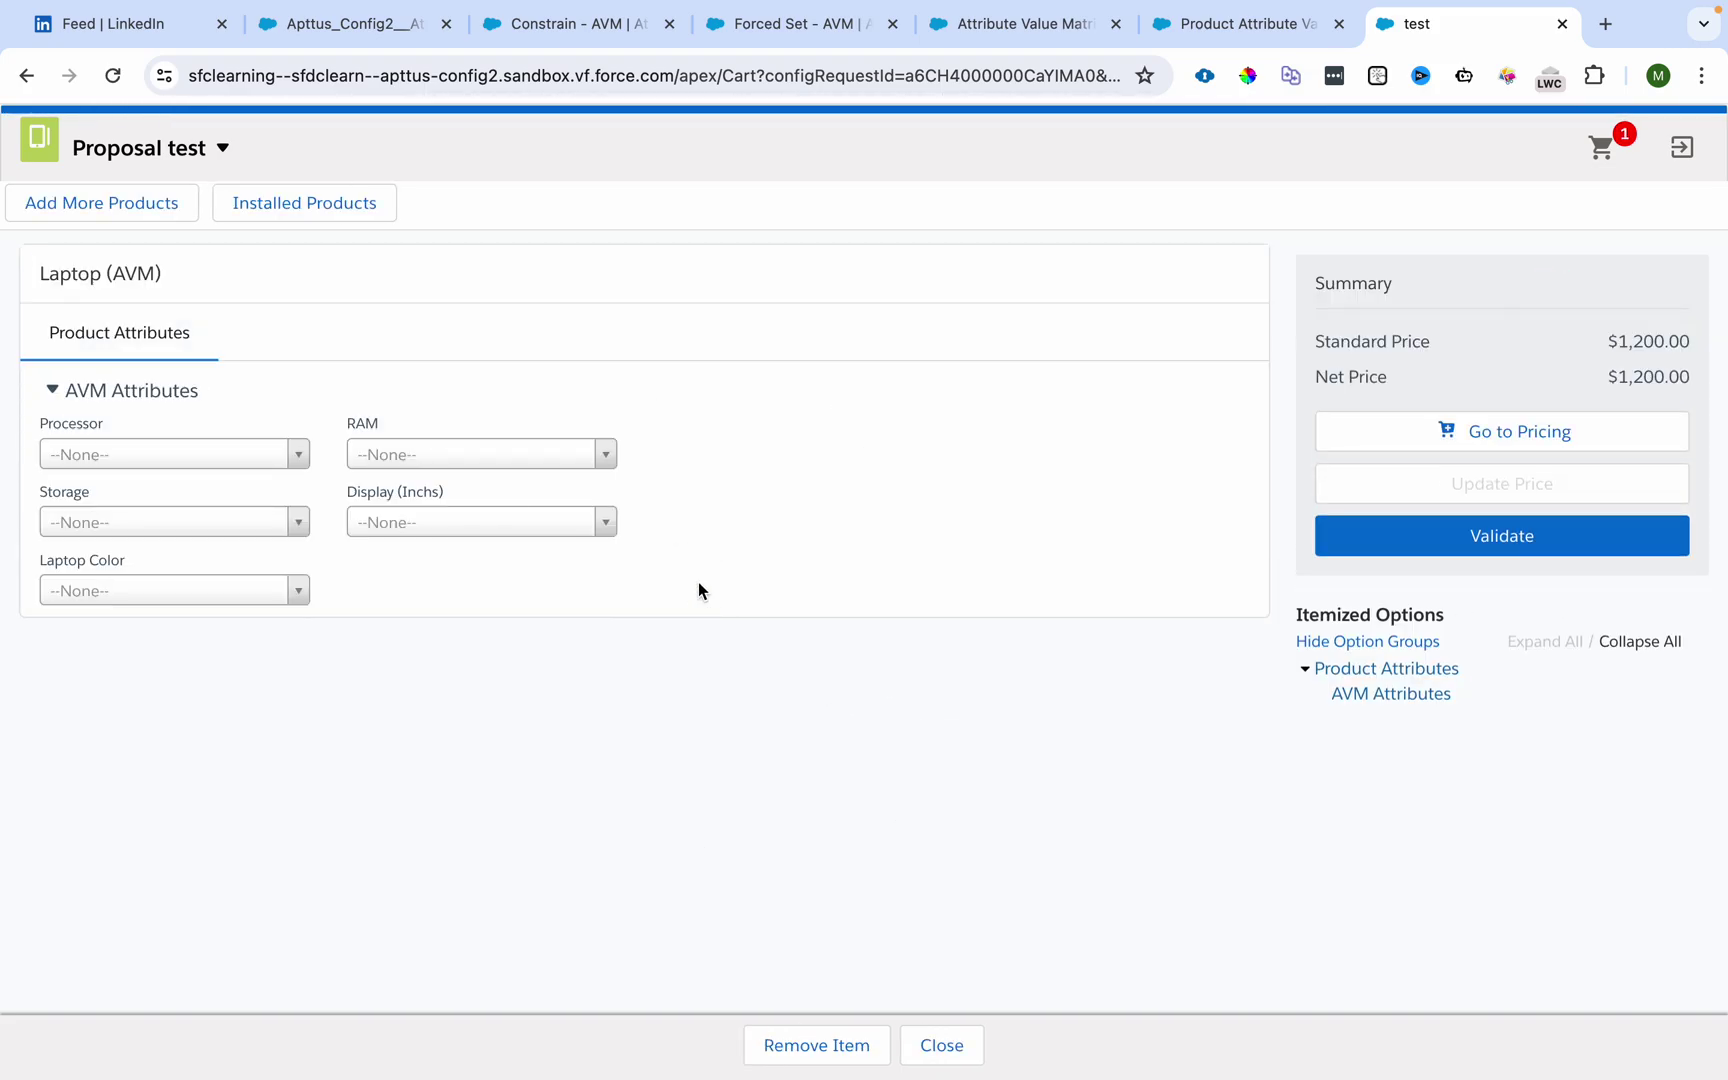
{"action": "left_click", "coordinate": [598, 27]}
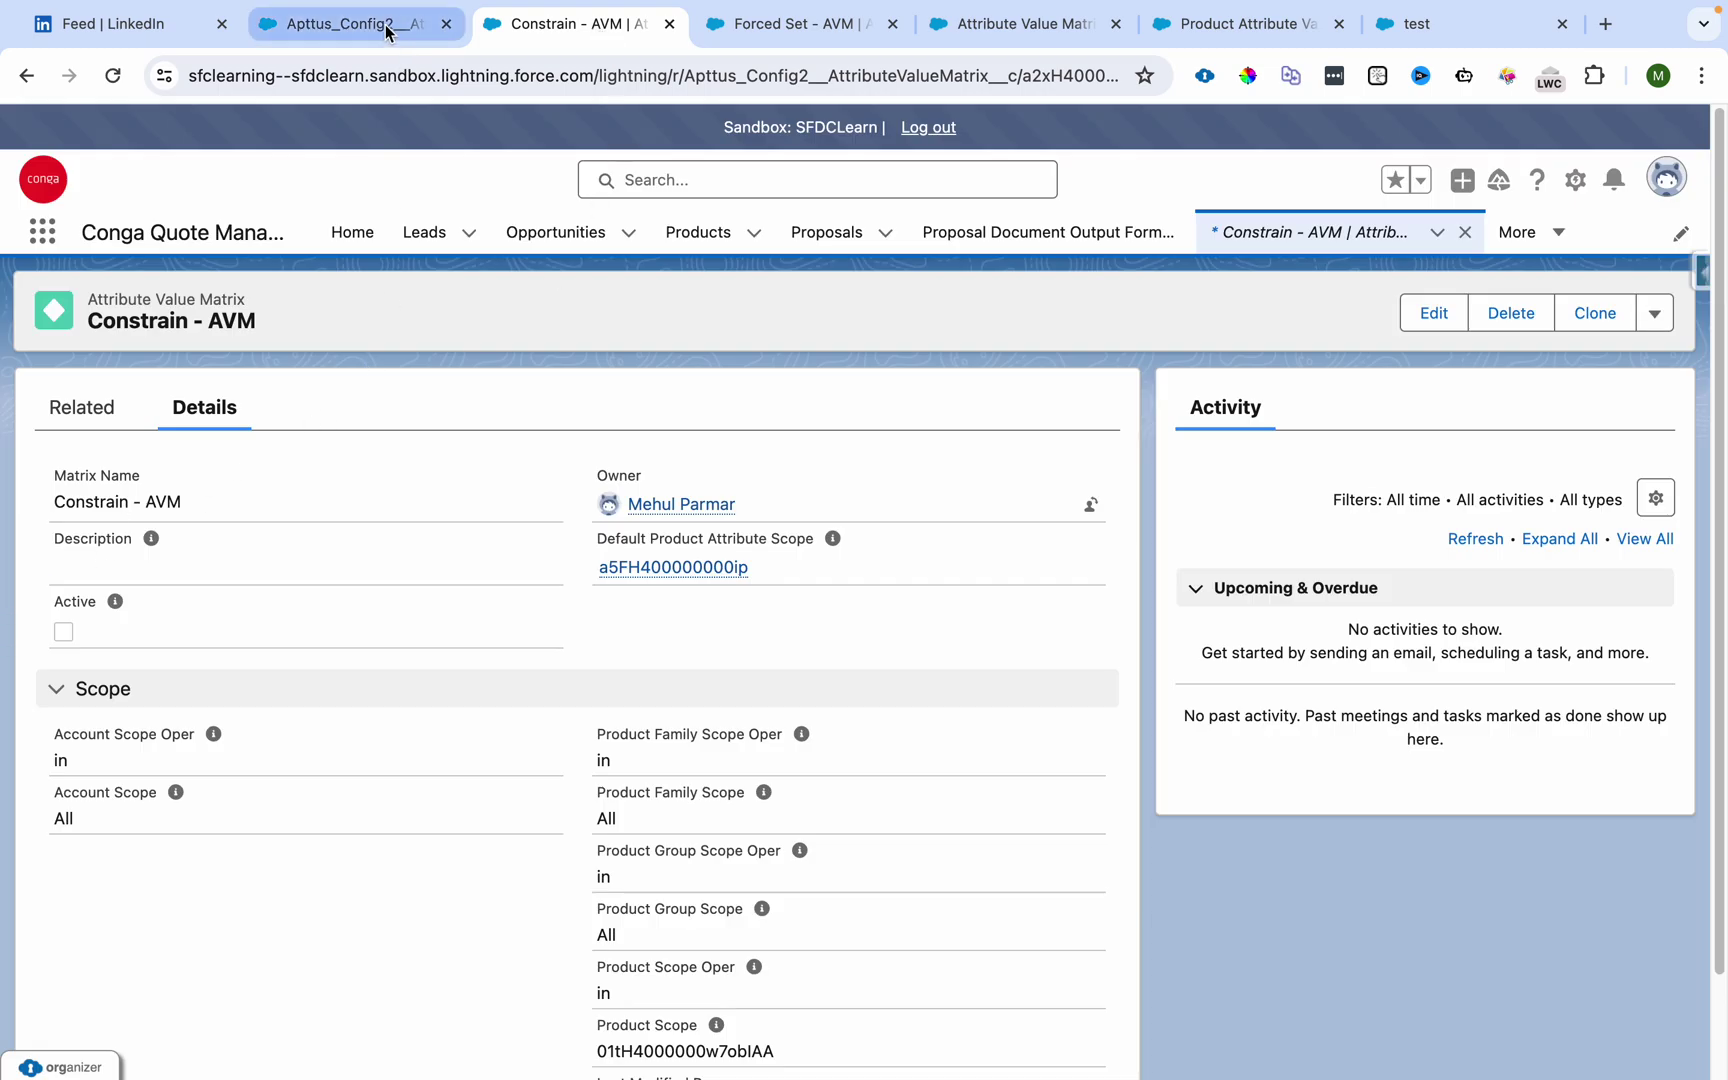
- Open the Forced Set - AVM matrix record in edit mode from its Related view
{"action": "left_click", "coordinate": [420, 36]}
{"action": "left_click", "coordinate": [580, 27]}
{"action": "left_click", "coordinate": [780, 30]}
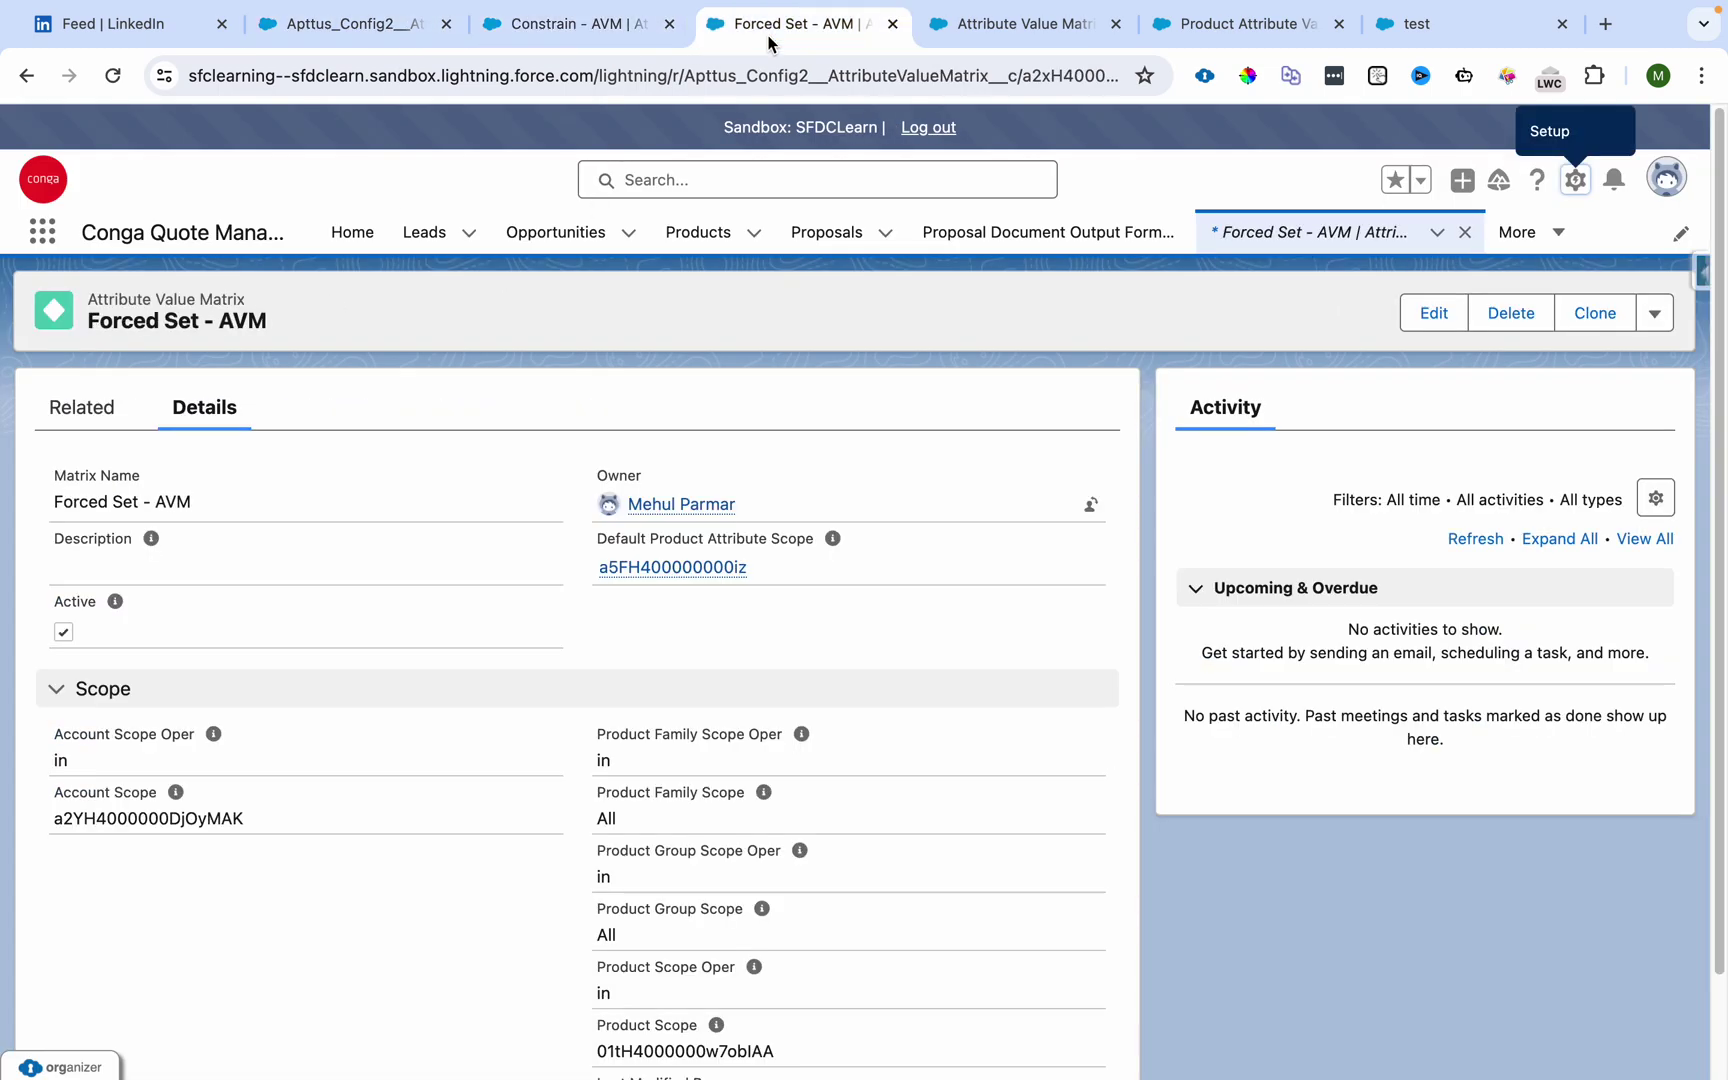
{"action": "scroll", "coordinate": [648, 324], "scroll_direction": "down", "scroll_amount": 1}
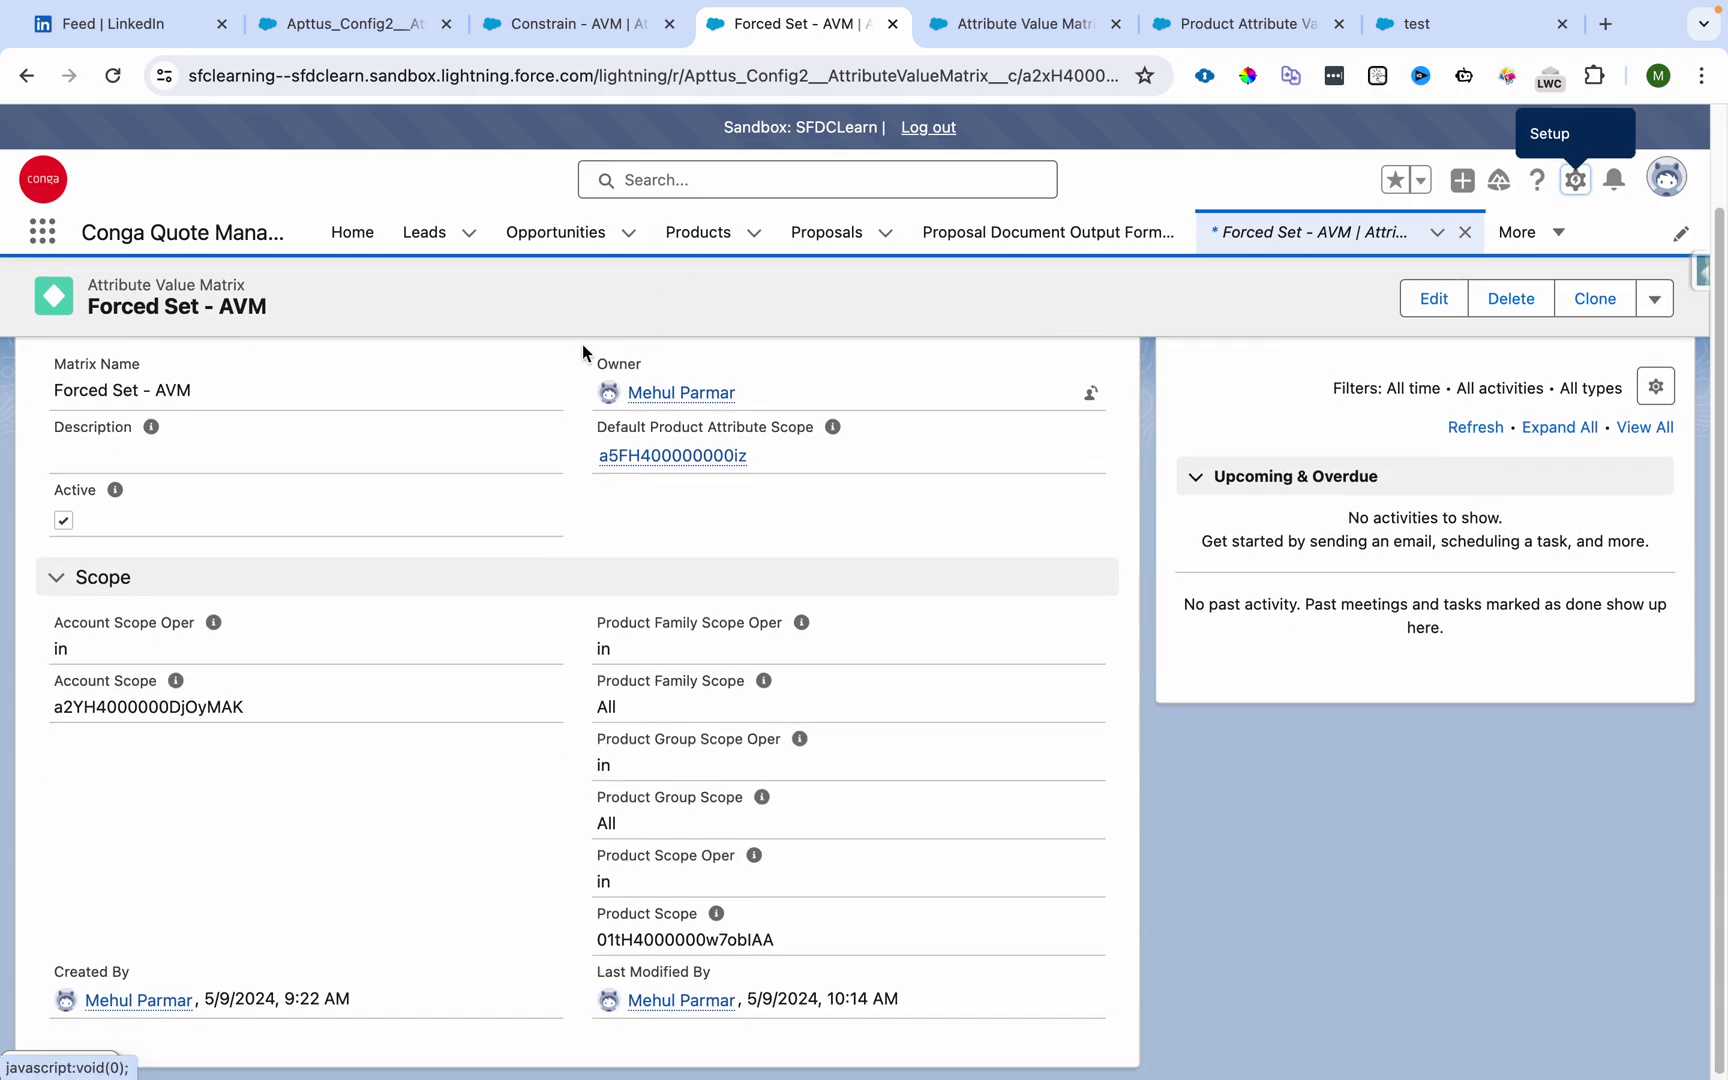
{"action": "scroll", "coordinate": [50, 450], "scroll_direction": "up", "scroll_amount": 1}
{"action": "left_click", "coordinate": [83, 428]}
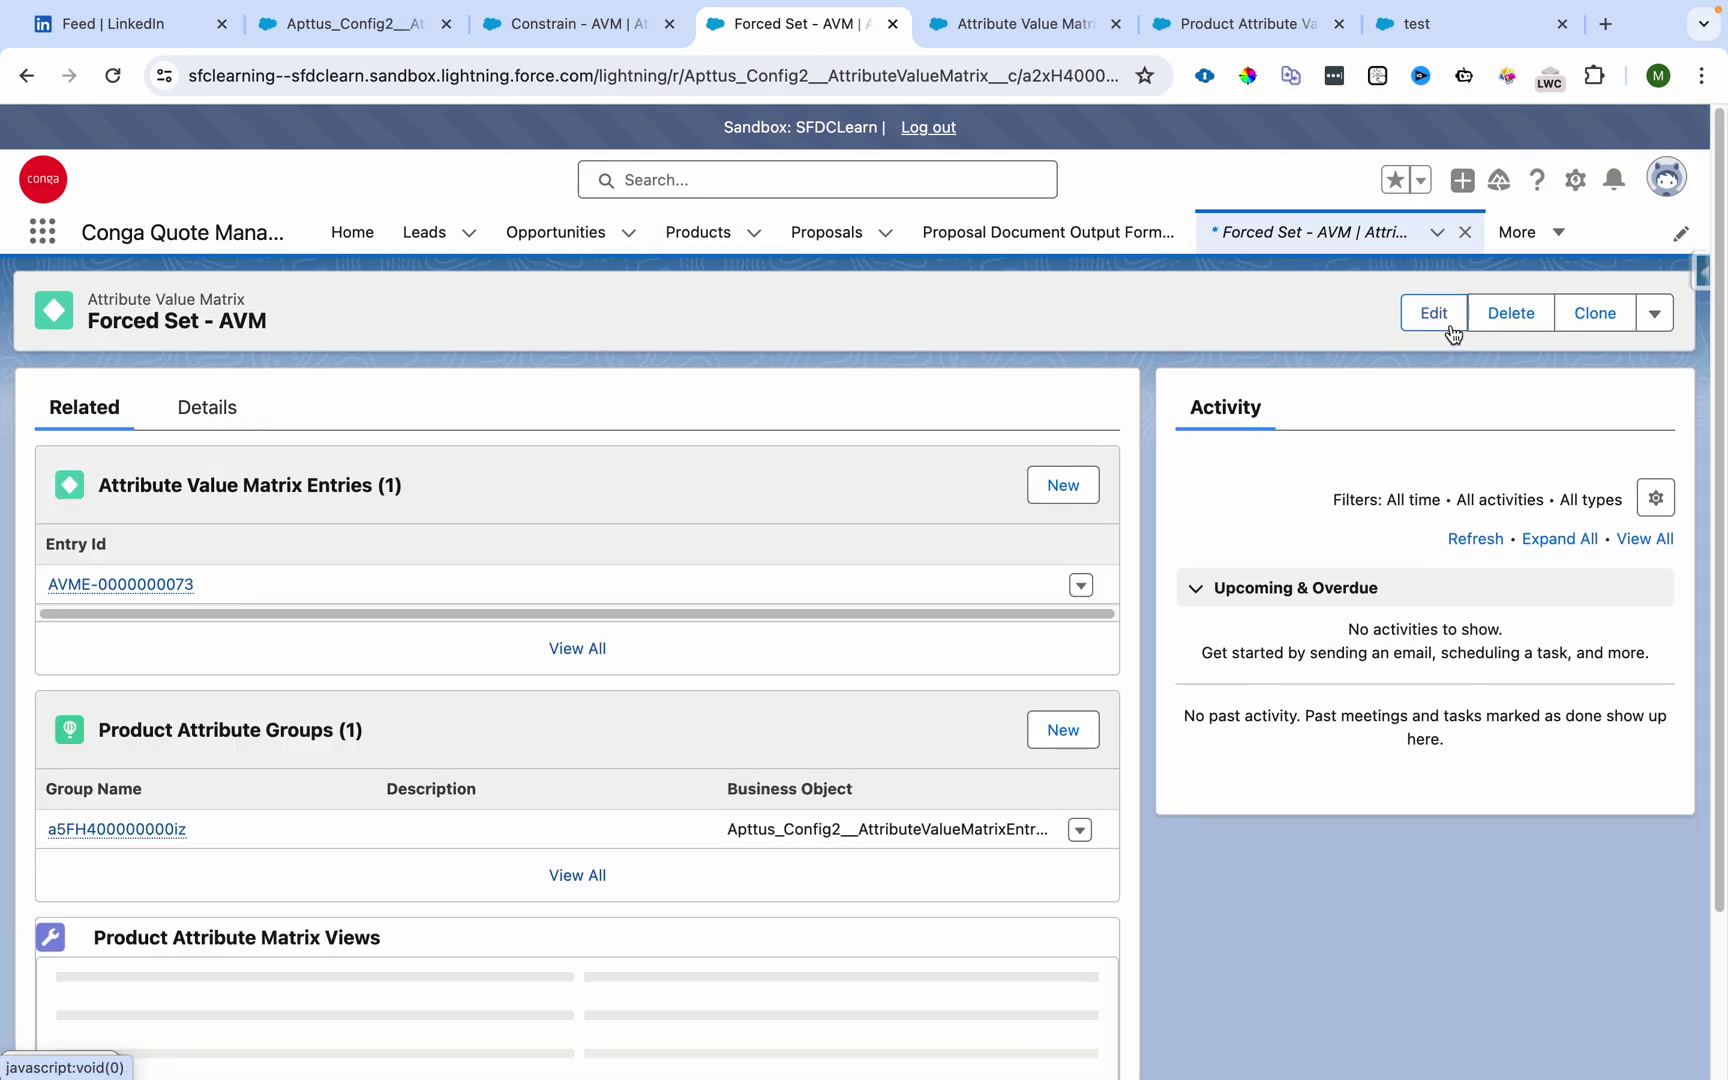
{"action": "left_click", "coordinate": [1434, 313]}
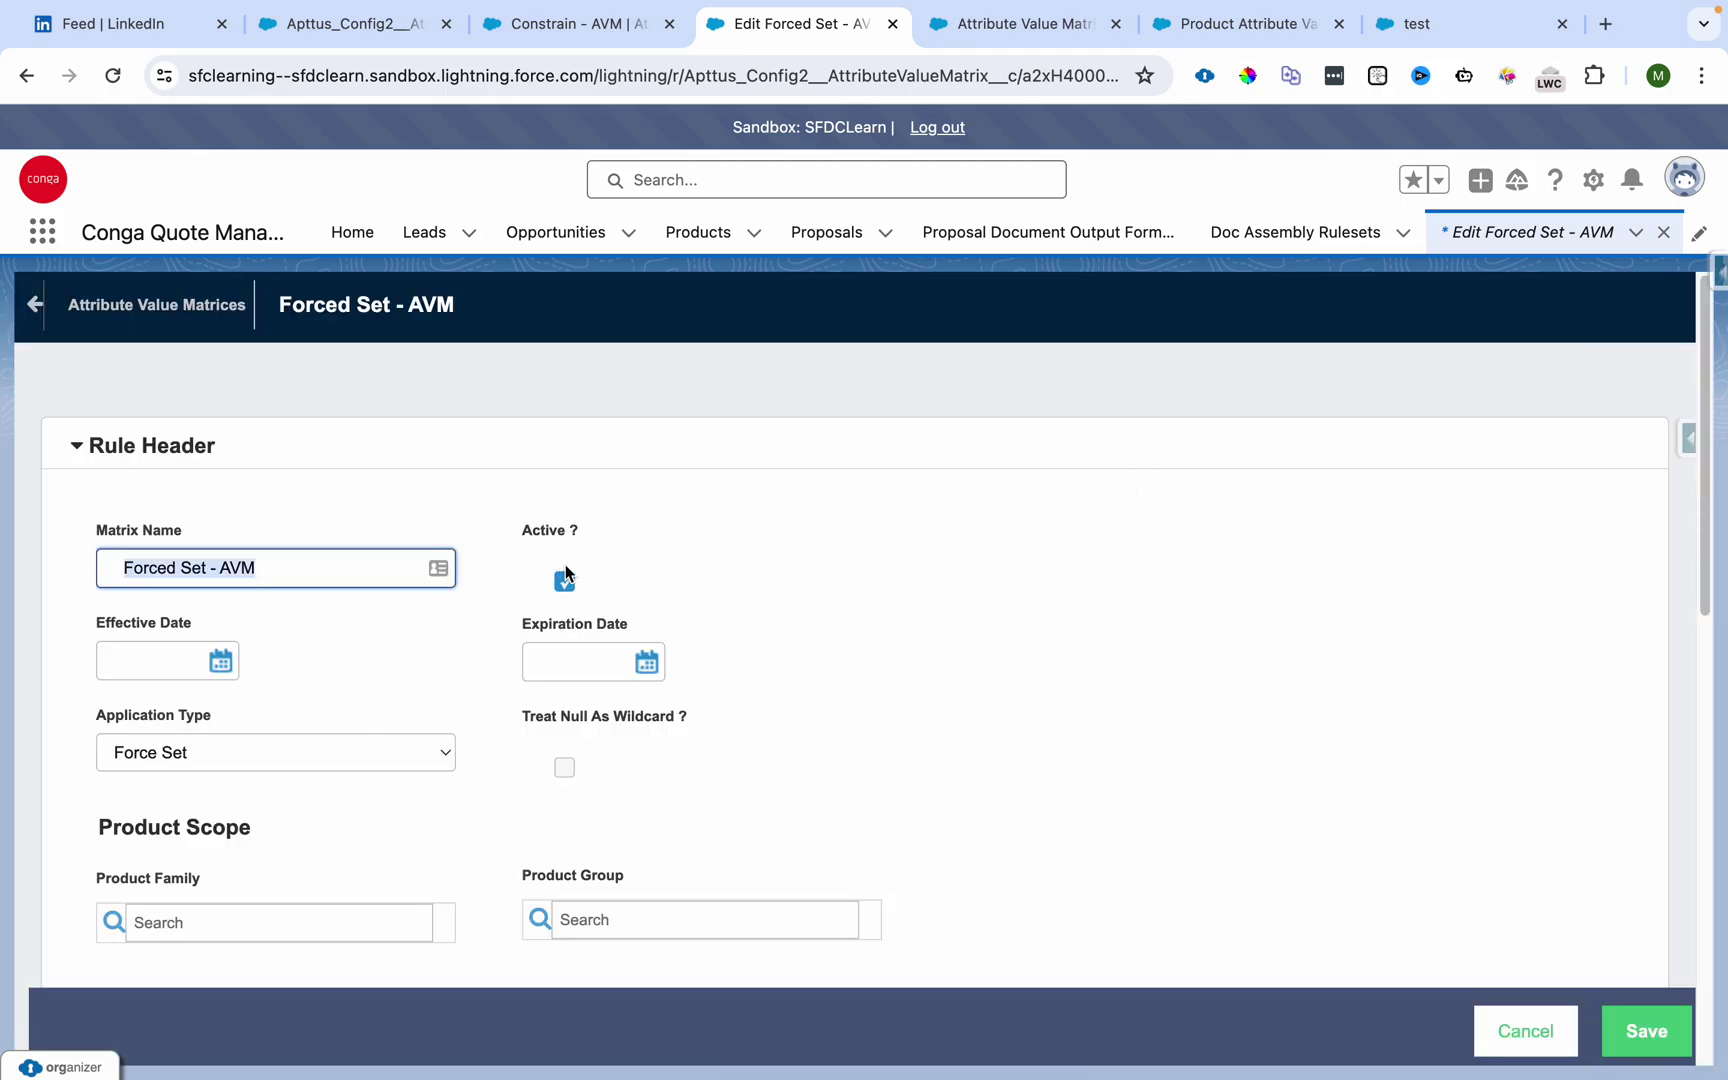
- Inspect the matrix row forcing 14th Gen i7, 32 GB, 1 TB, 15.6, Black, and the Rule Header
{"action": "scroll", "coordinate": [730, 574], "scroll_direction": "down", "scroll_amount": 10}
{"action": "scroll", "coordinate": [463, 593], "scroll_direction": "down", "scroll_amount": 3}
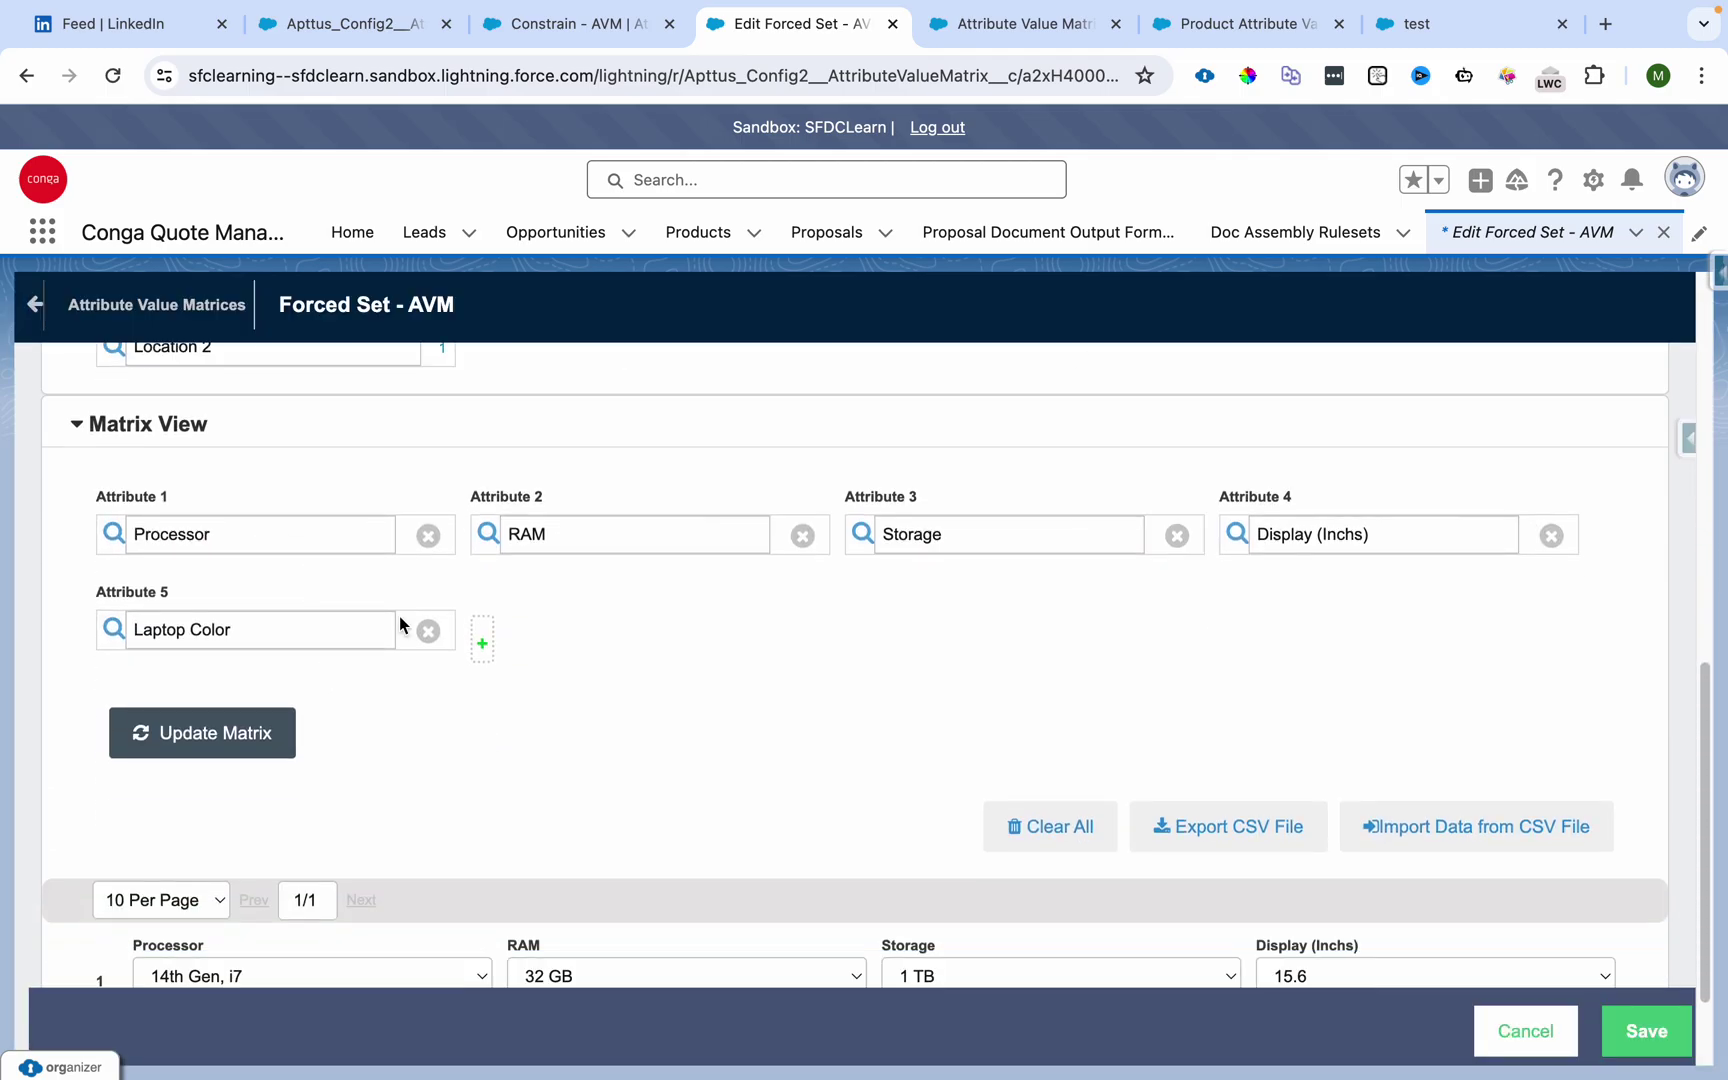
{"action": "left_click_drag", "start_coordinate": [850, 893], "coordinate": [1390, 880]}
{"action": "scroll", "coordinate": [636, 505], "scroll_direction": "up", "scroll_amount": 5}
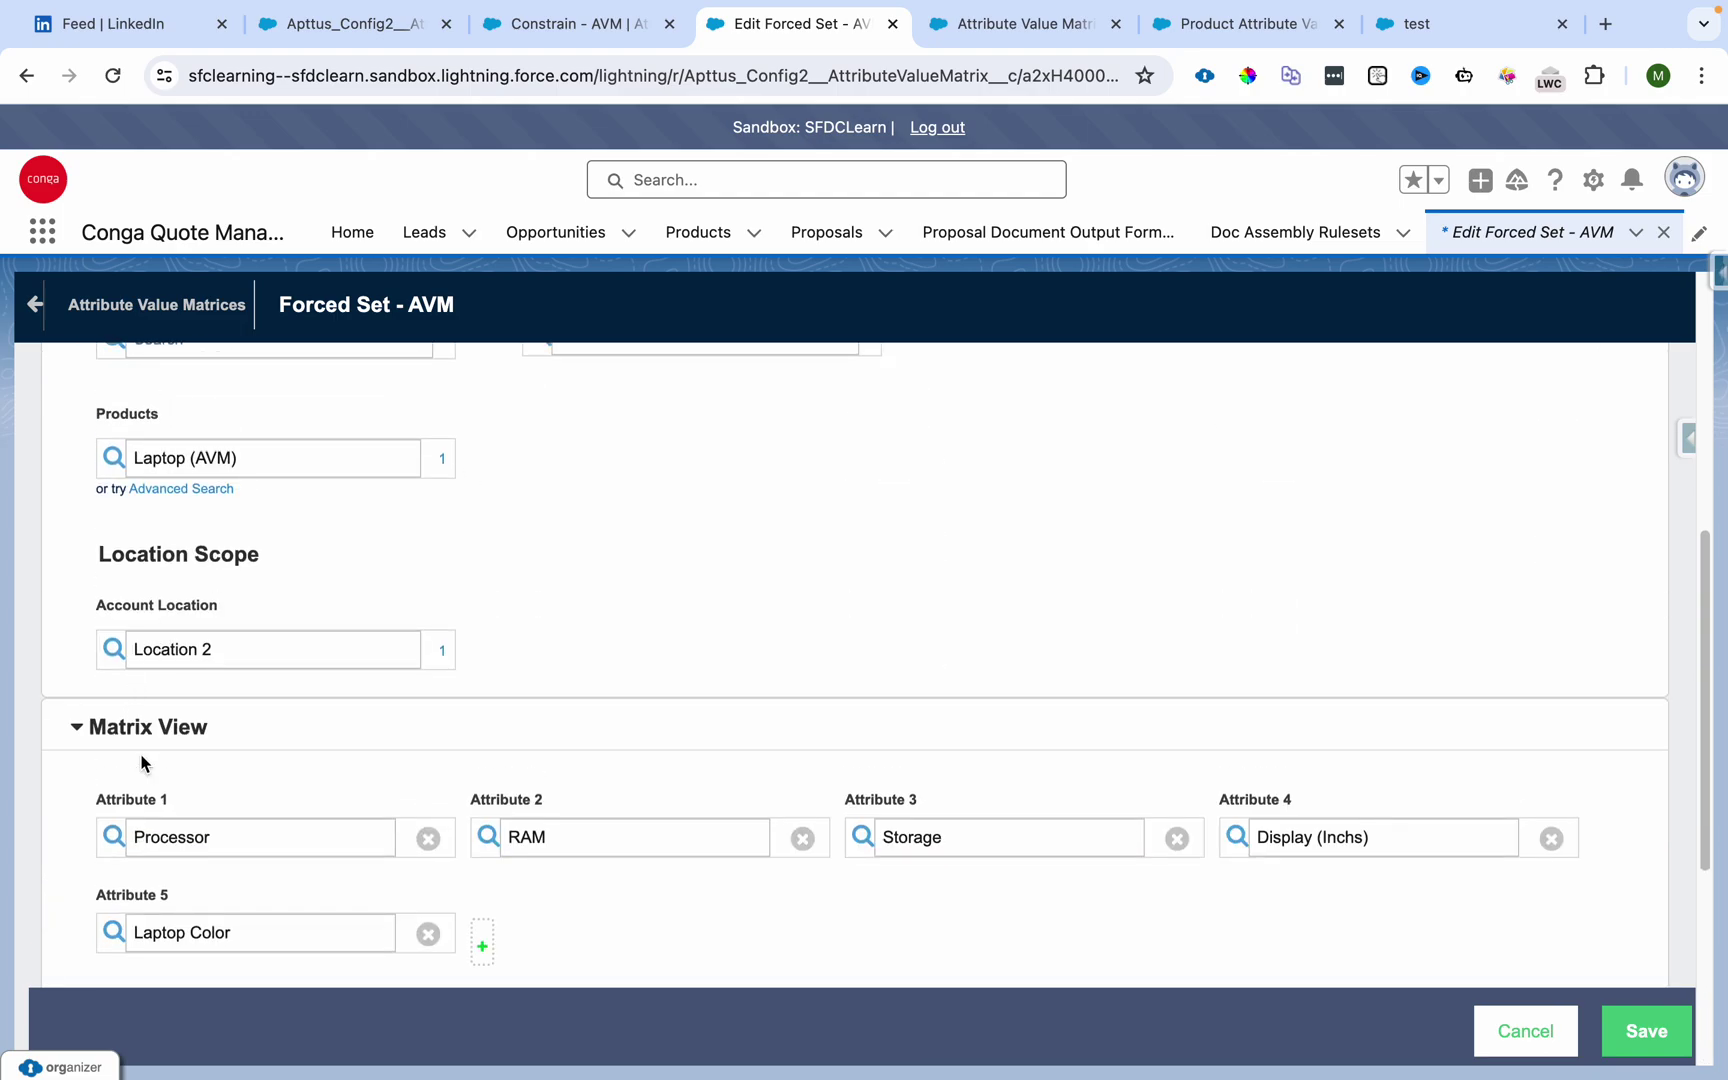
{"action": "left_click_drag", "start_coordinate": [90, 805], "coordinate": [190, 800]}
{"action": "scroll", "coordinate": [203, 785], "scroll_direction": "down", "scroll_amount": 3}
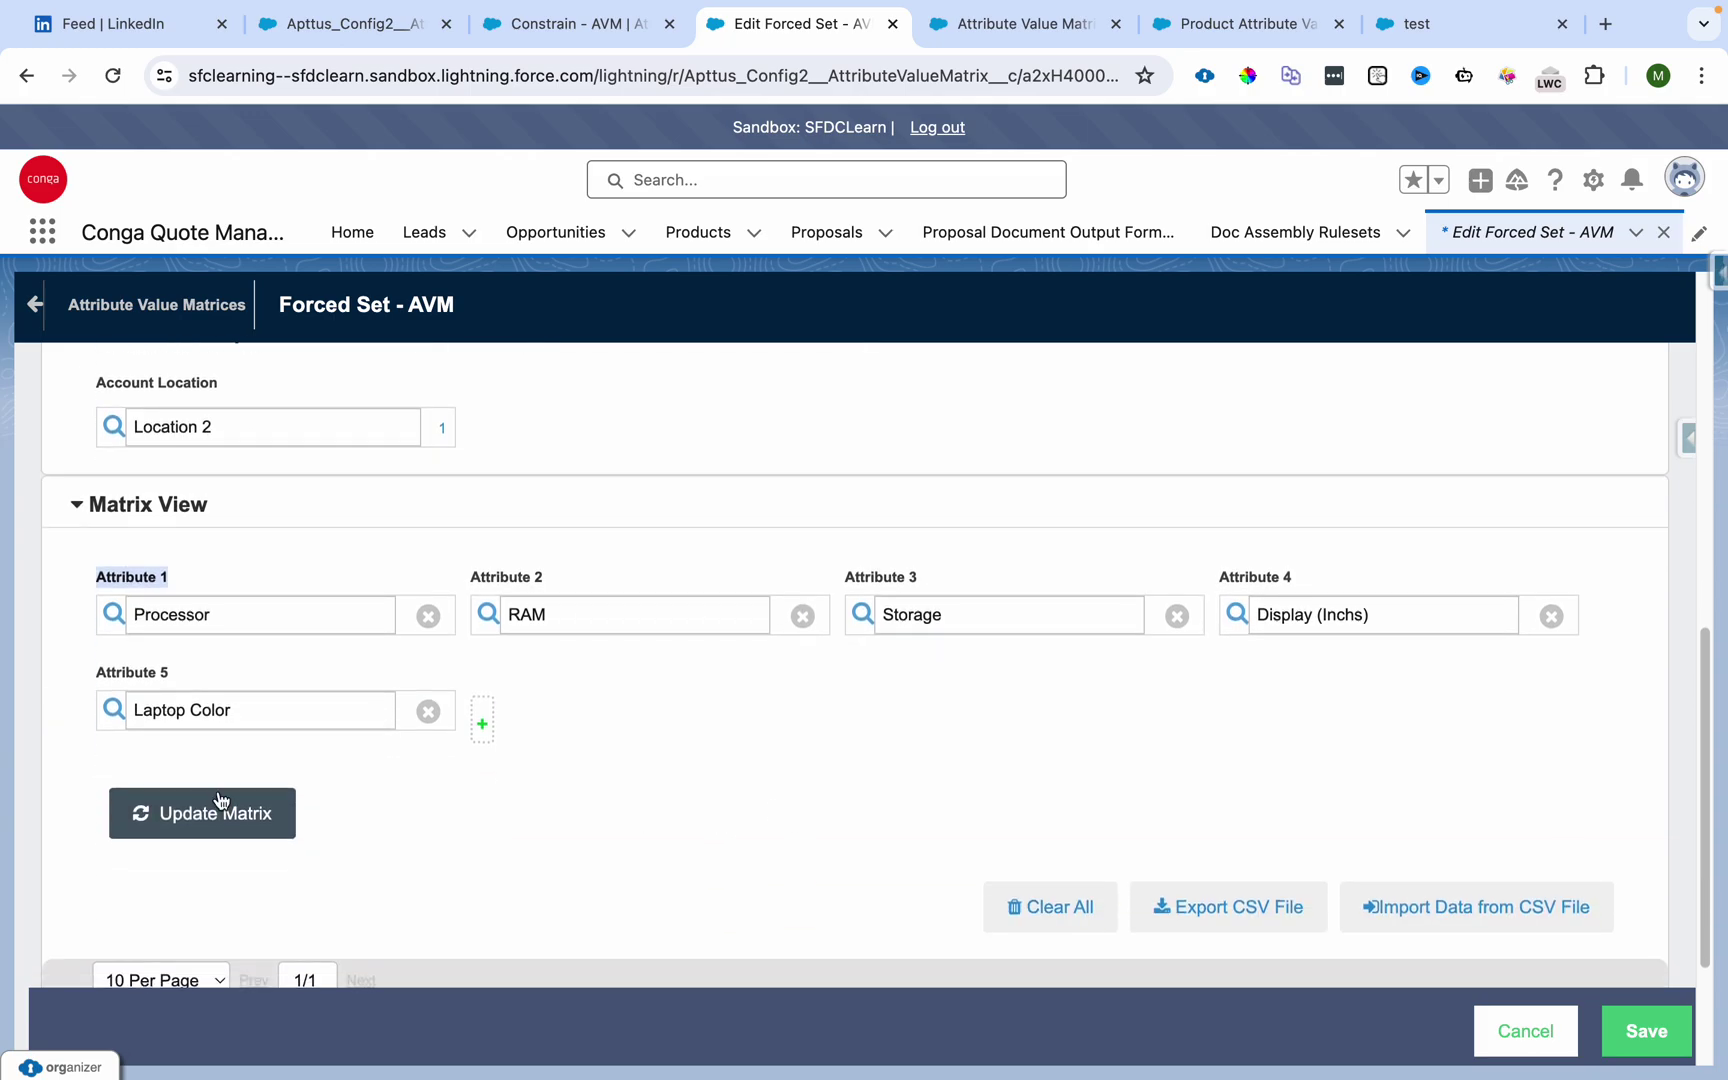
{"action": "scroll", "coordinate": [436, 686], "scroll_direction": "down", "scroll_amount": 3}
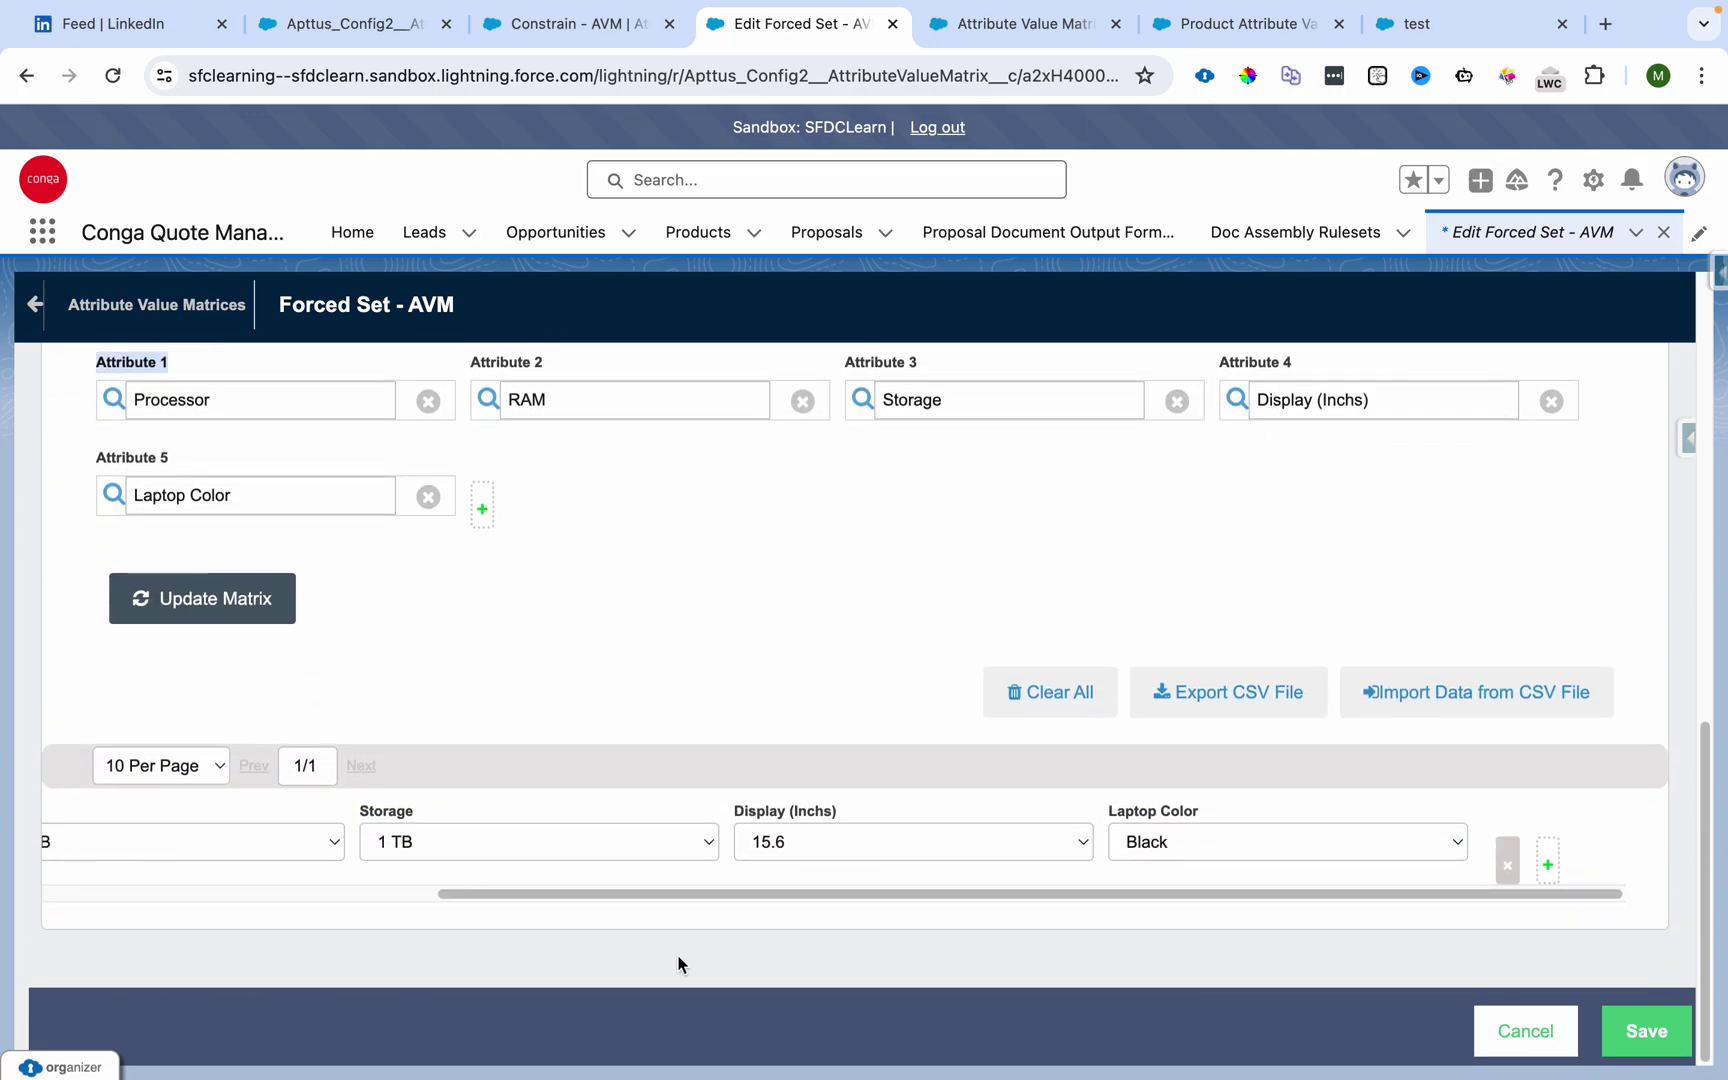
{"action": "mouse_move", "coordinate": [656, 905]}
{"action": "left_mouse_down"}
{"action": "mouse_move", "coordinate": [65, 913]}
{"action": "mouse_move", "coordinate": [358, 895]}
{"action": "mouse_move", "coordinate": [637, 907]}
{"action": "left_mouse_up"}
{"action": "scroll", "coordinate": [598, 600], "scroll_direction": "up", "scroll_amount": 15}
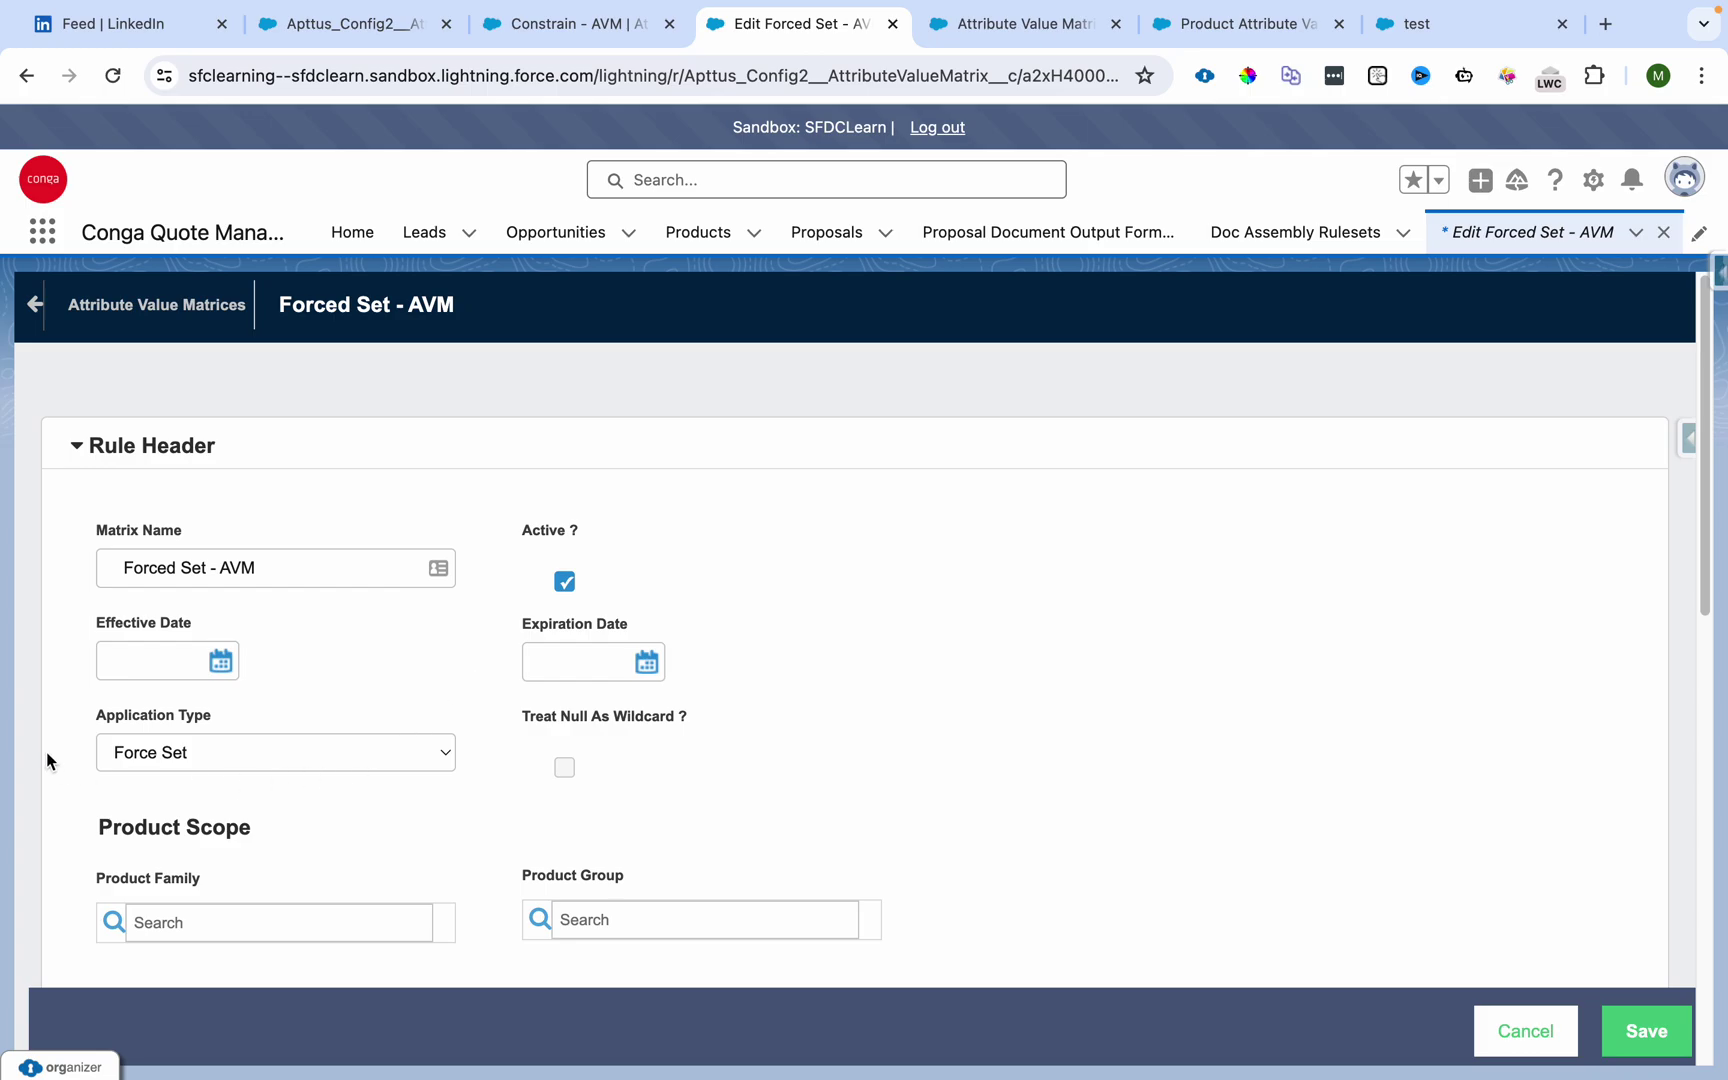
{"action": "left_click_drag", "start_coordinate": [93, 717], "coordinate": [236, 724]}
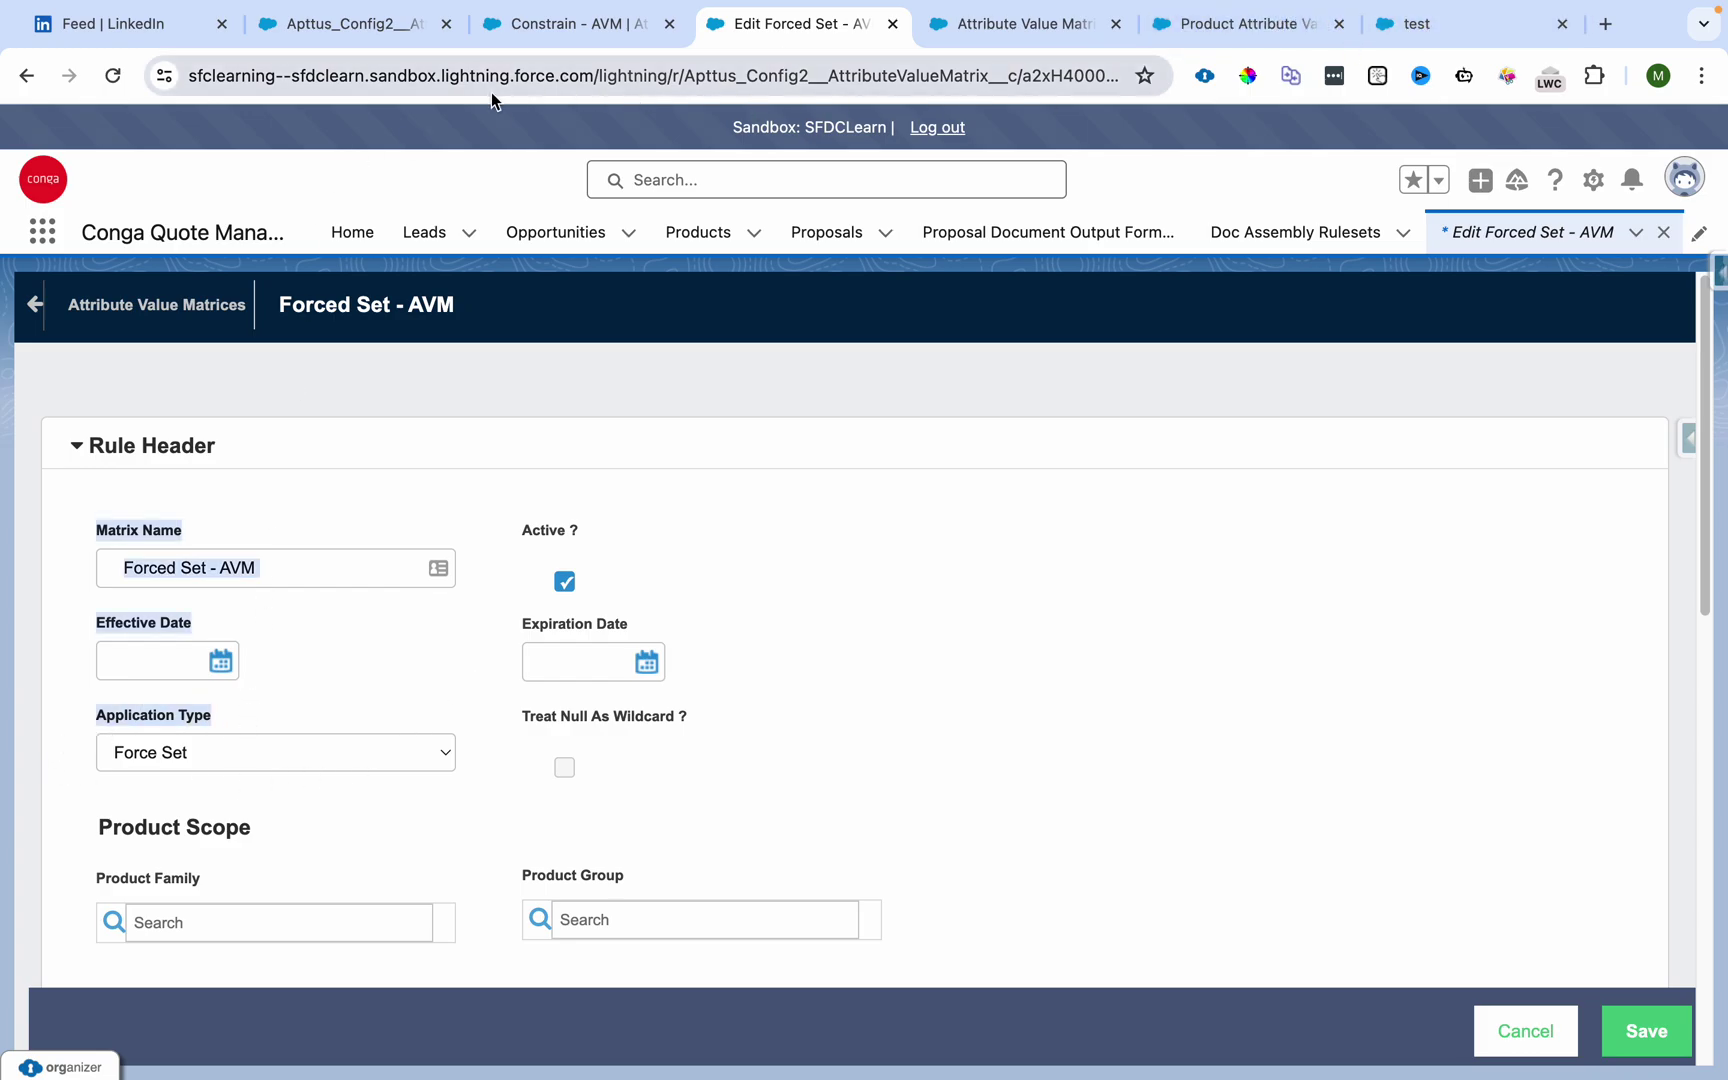
- Update Attribute Rule Views, then remove Laptop (AVM) from the cart
{"action": "left_click", "coordinate": [345, 23]}
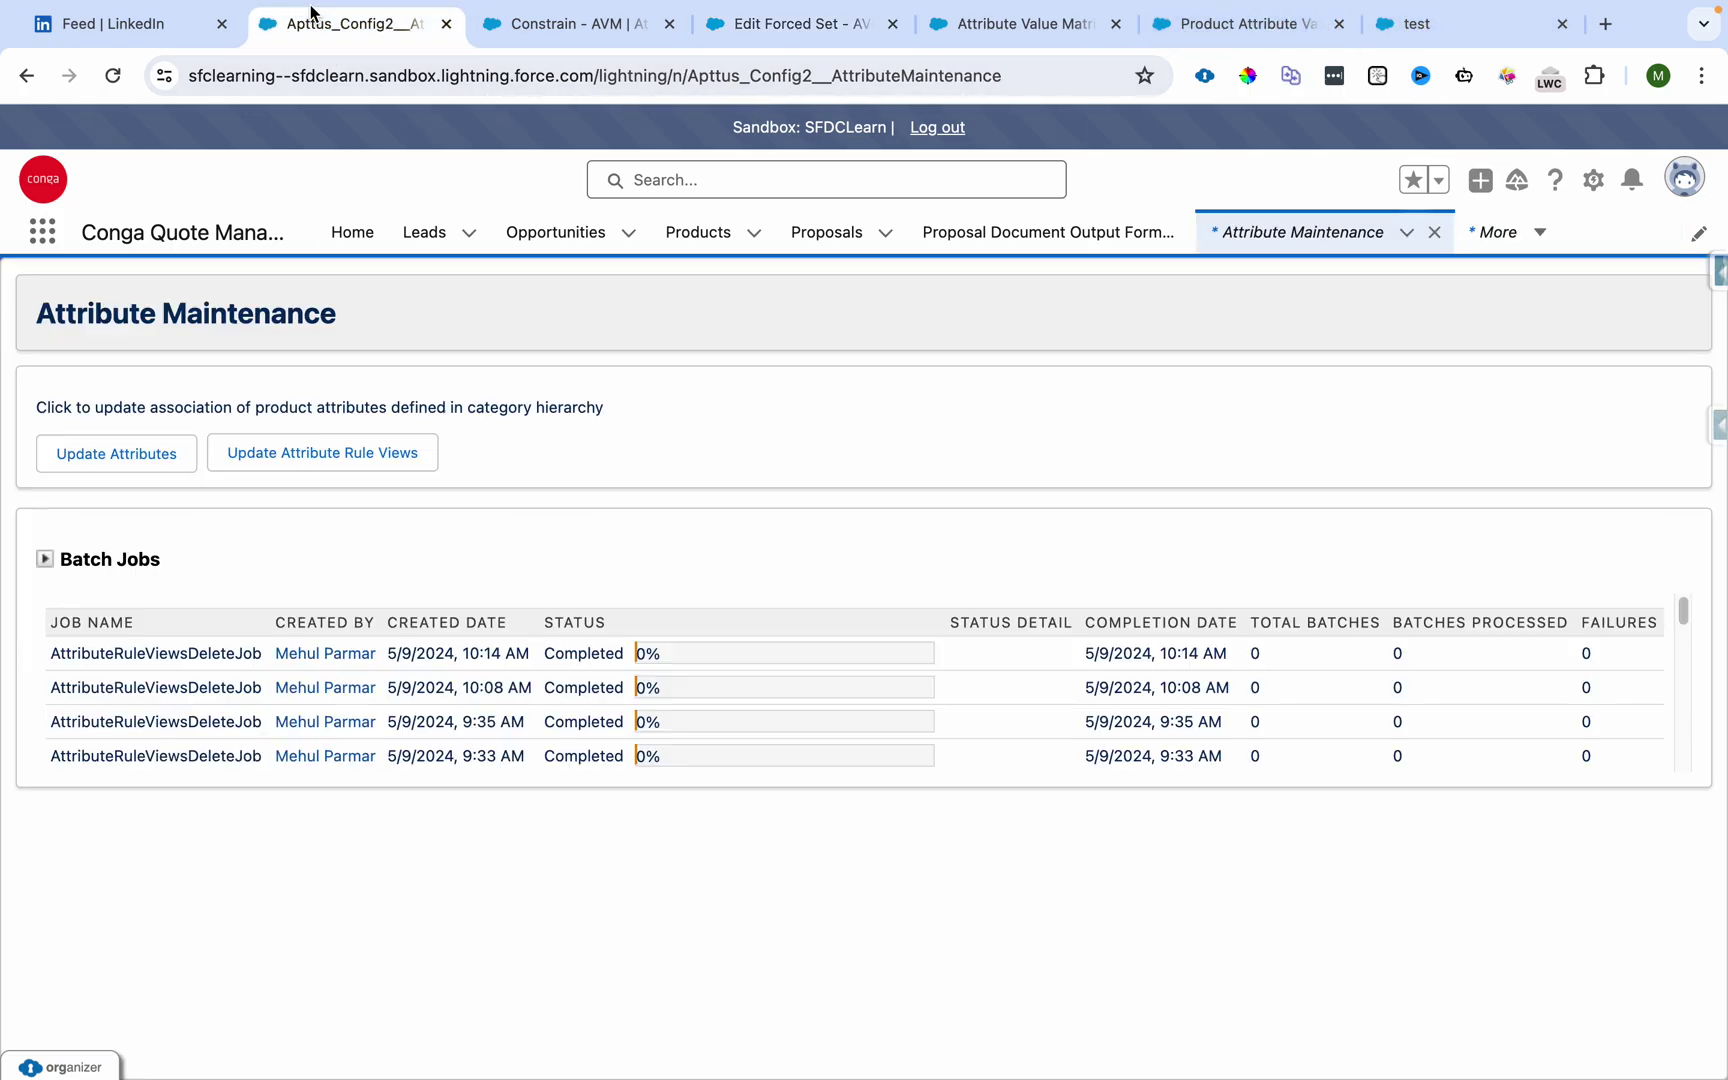
{"action": "left_click", "coordinate": [417, 463]}
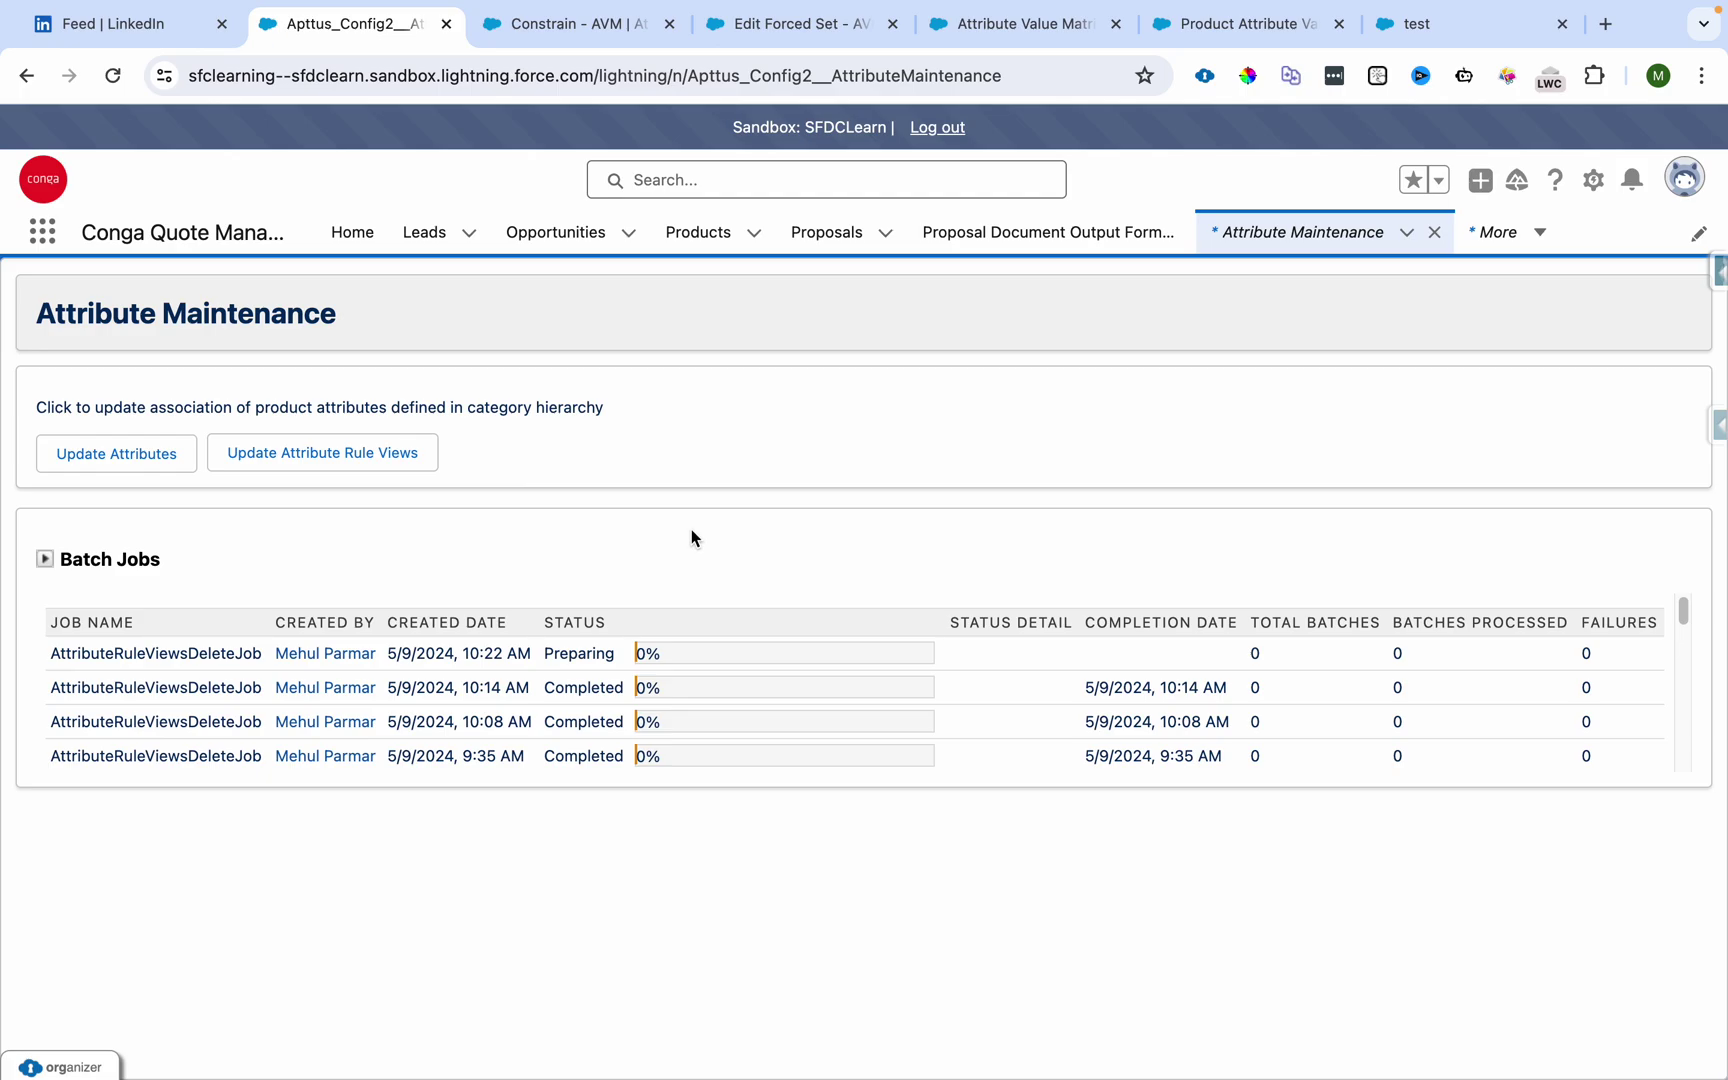
{"action": "left_click", "coordinate": [1420, 23]}
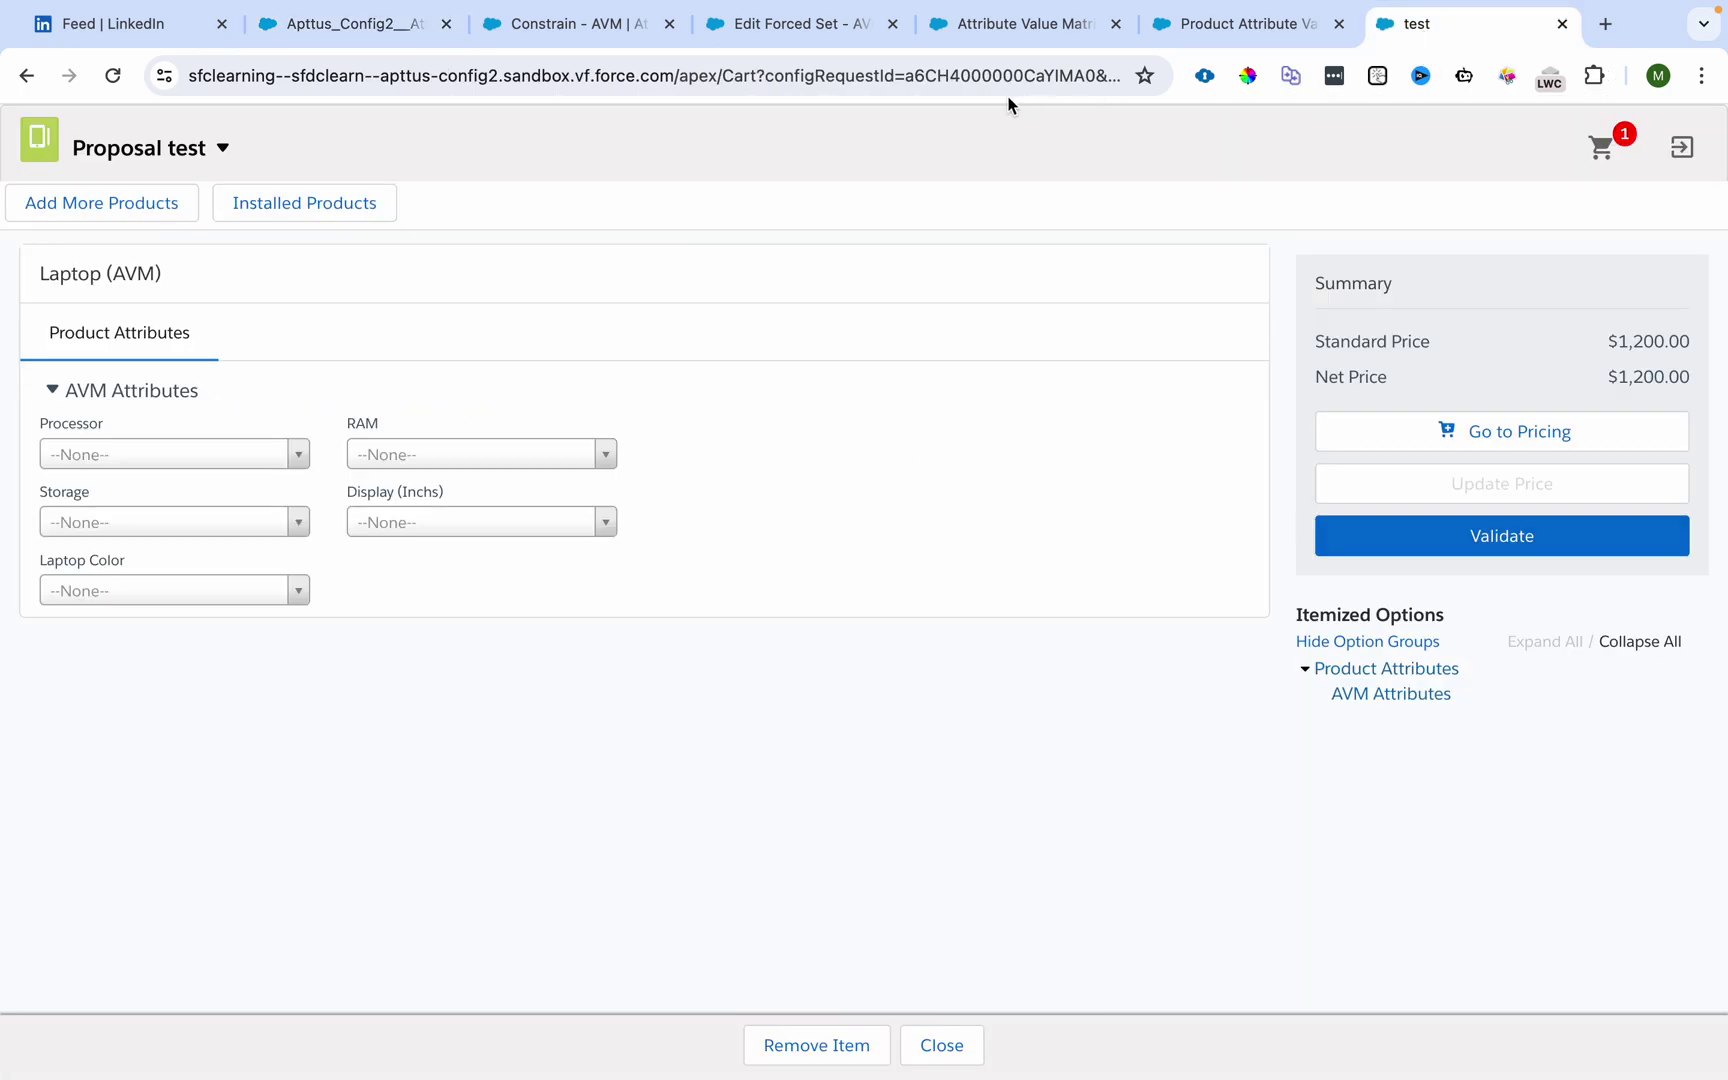
{"action": "left_click", "coordinate": [1004, 82]}
{"action": "left_click", "coordinate": [822, 1048]}
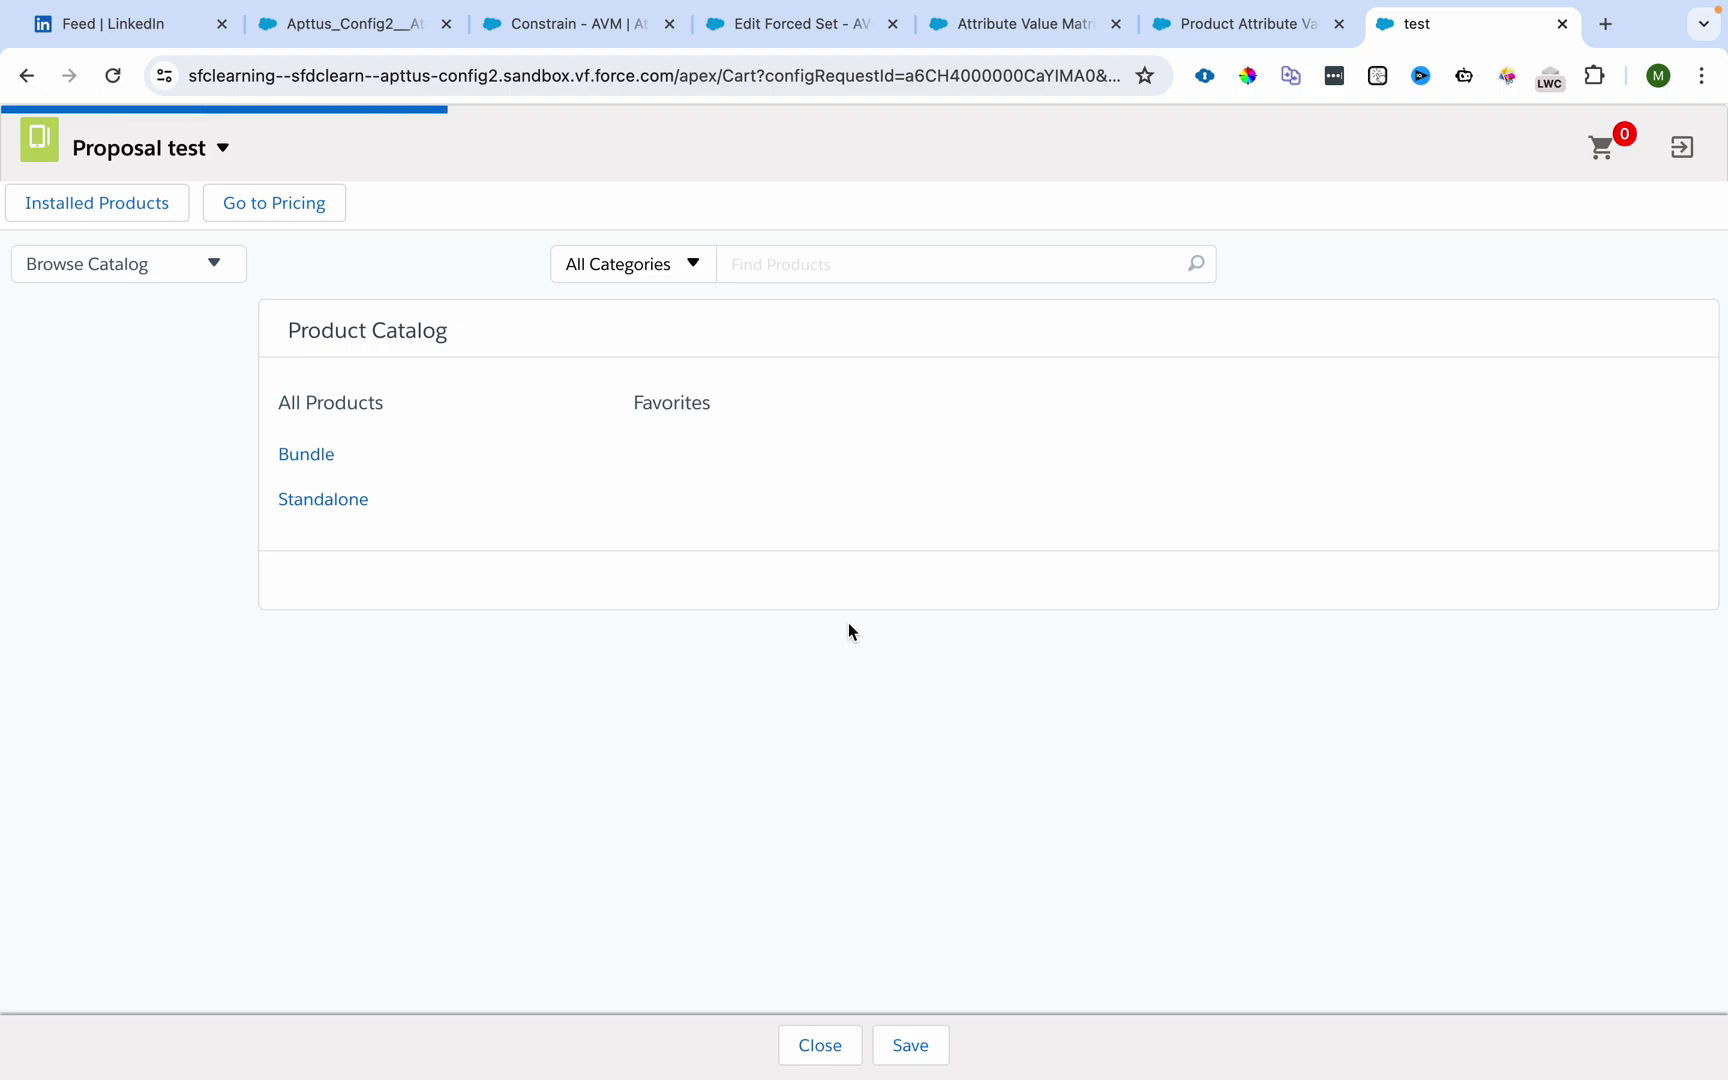
- Search 'avm' across All Products and configure Laptop (AVM) with its forced values, priced $1,200.00
{"action": "left_click", "coordinate": [699, 265]}
{"action": "left_click", "coordinate": [863, 317]}
{"action": "left_click", "coordinate": [842, 259]}
{"action": "type", "text": "avm"}
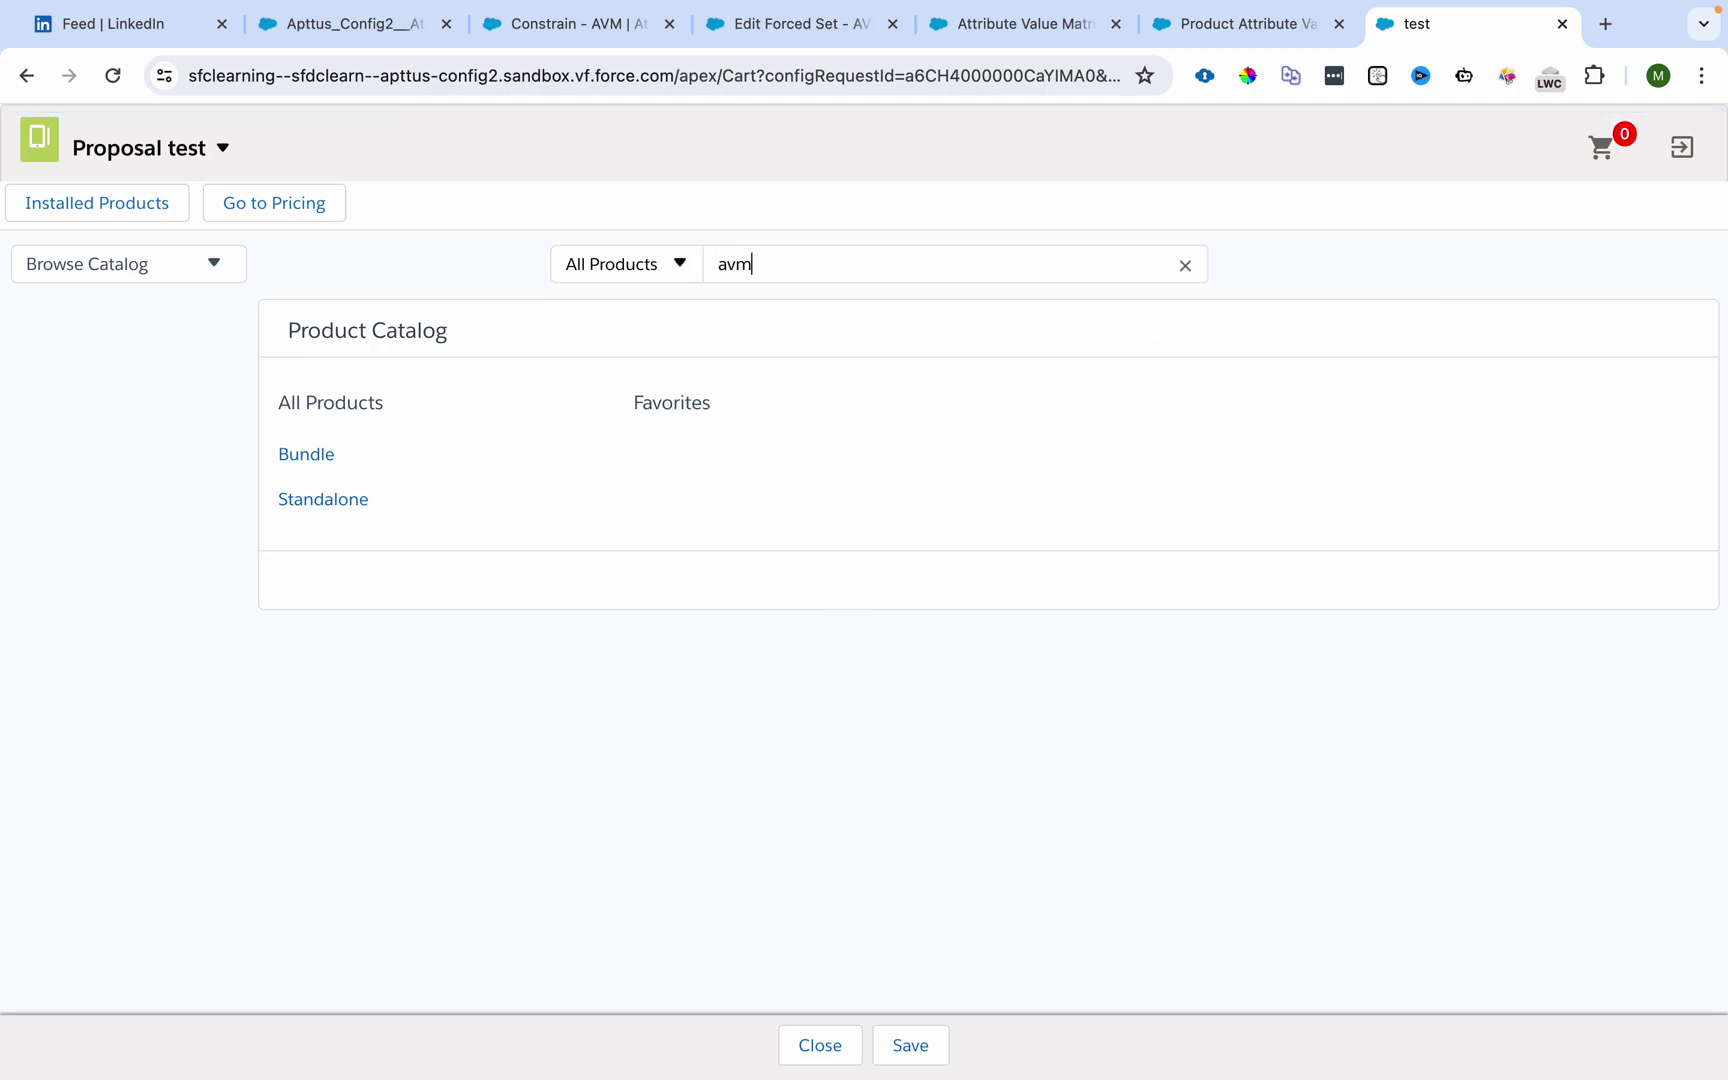
{"action": "key", "text": "Return"}
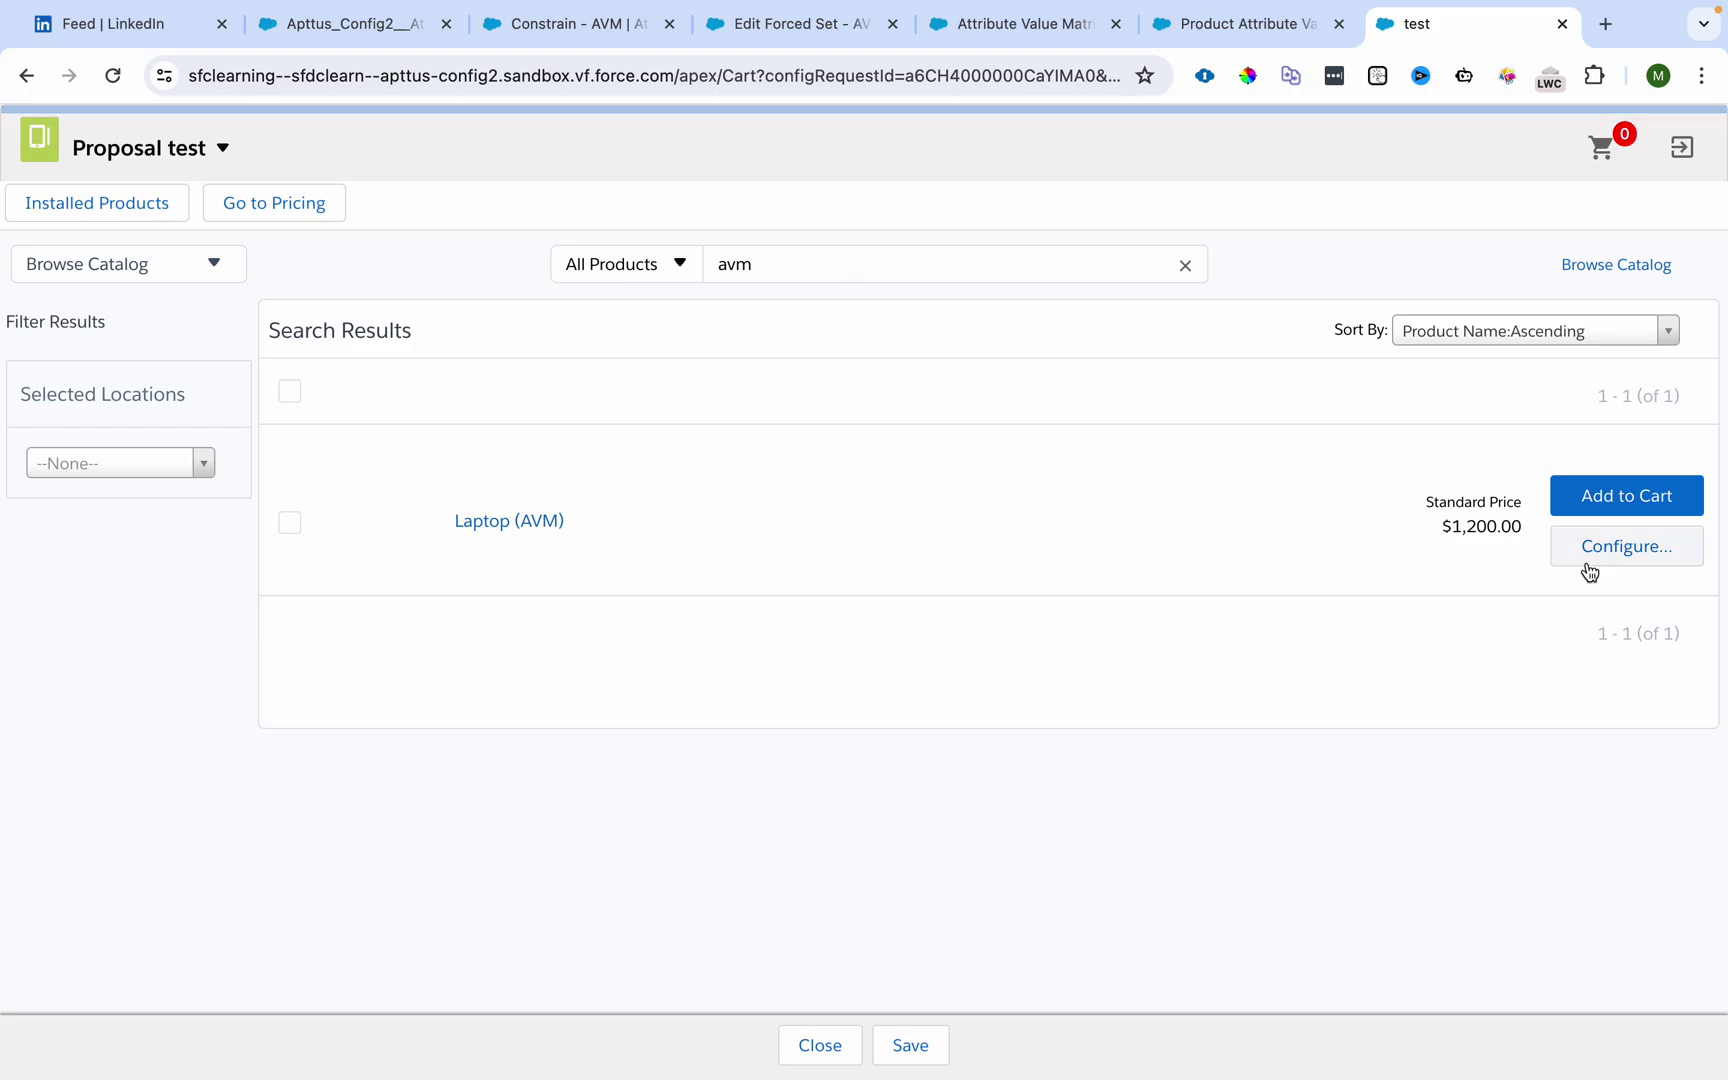
{"action": "left_click", "coordinate": [1585, 560]}
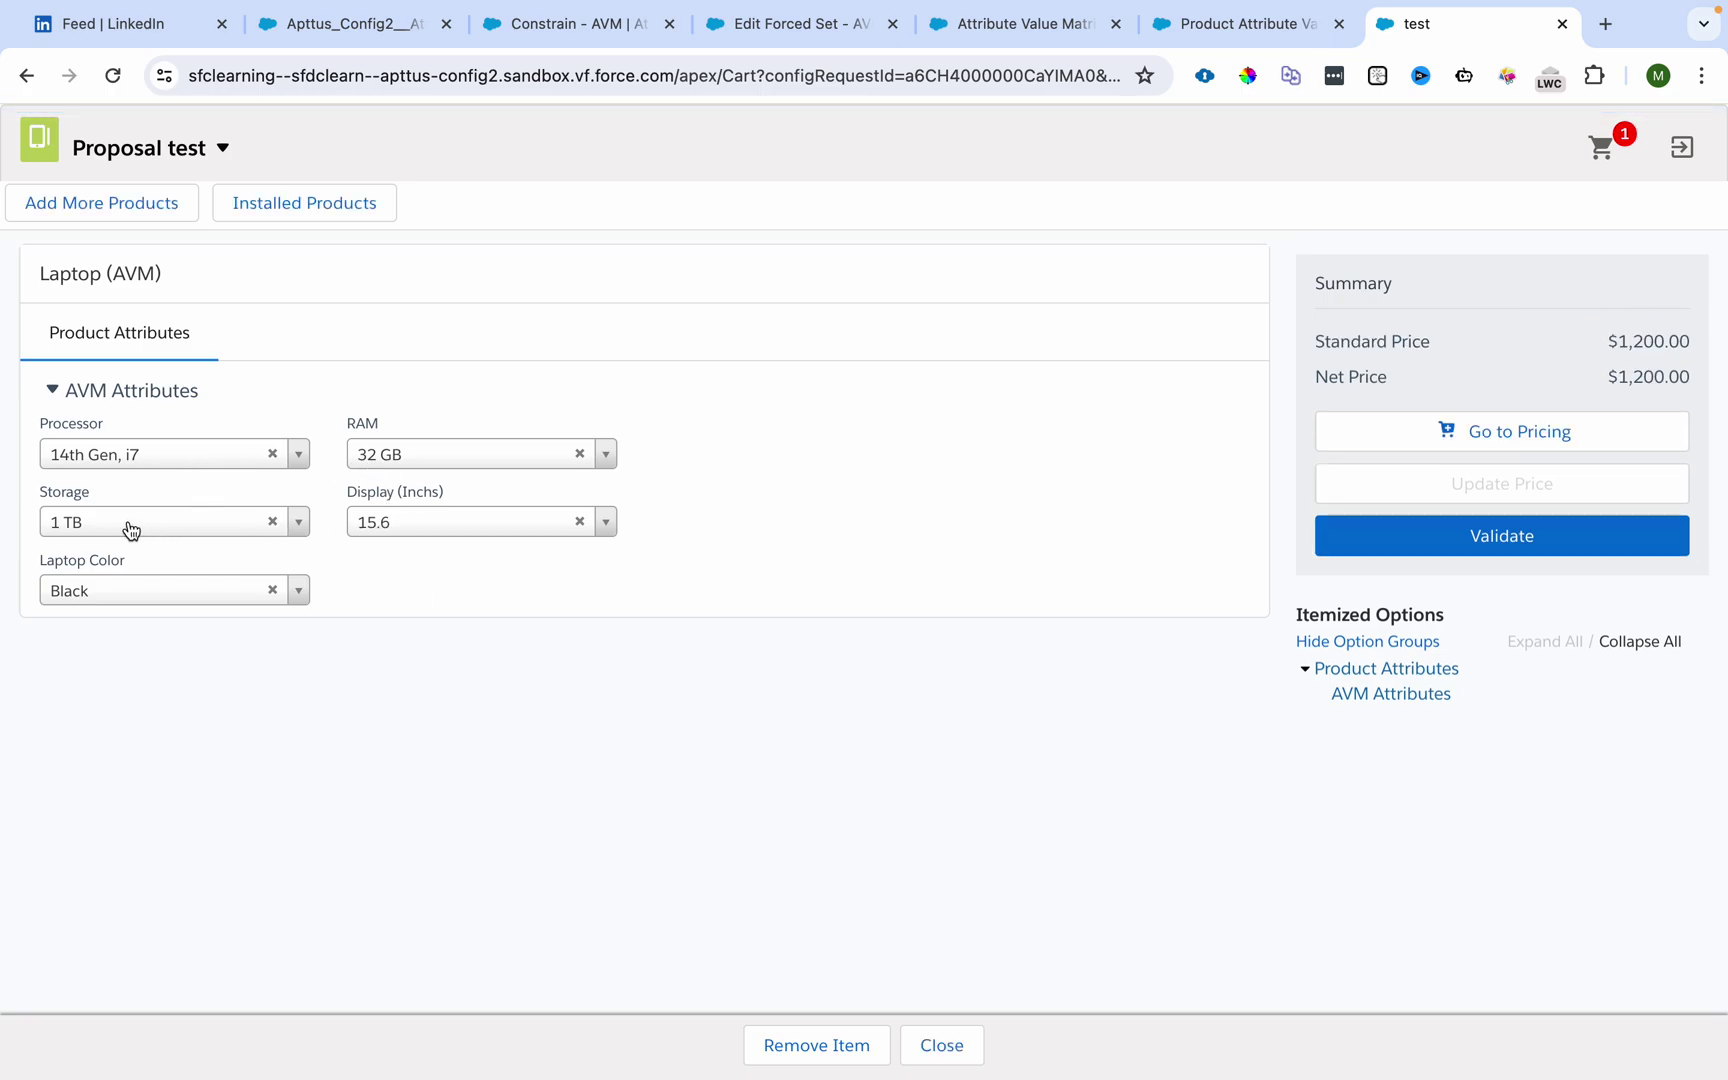
- Compare the Constrain - AVM and Forced Set - AVM matrix records
{"action": "left_click", "coordinate": [502, 28]}
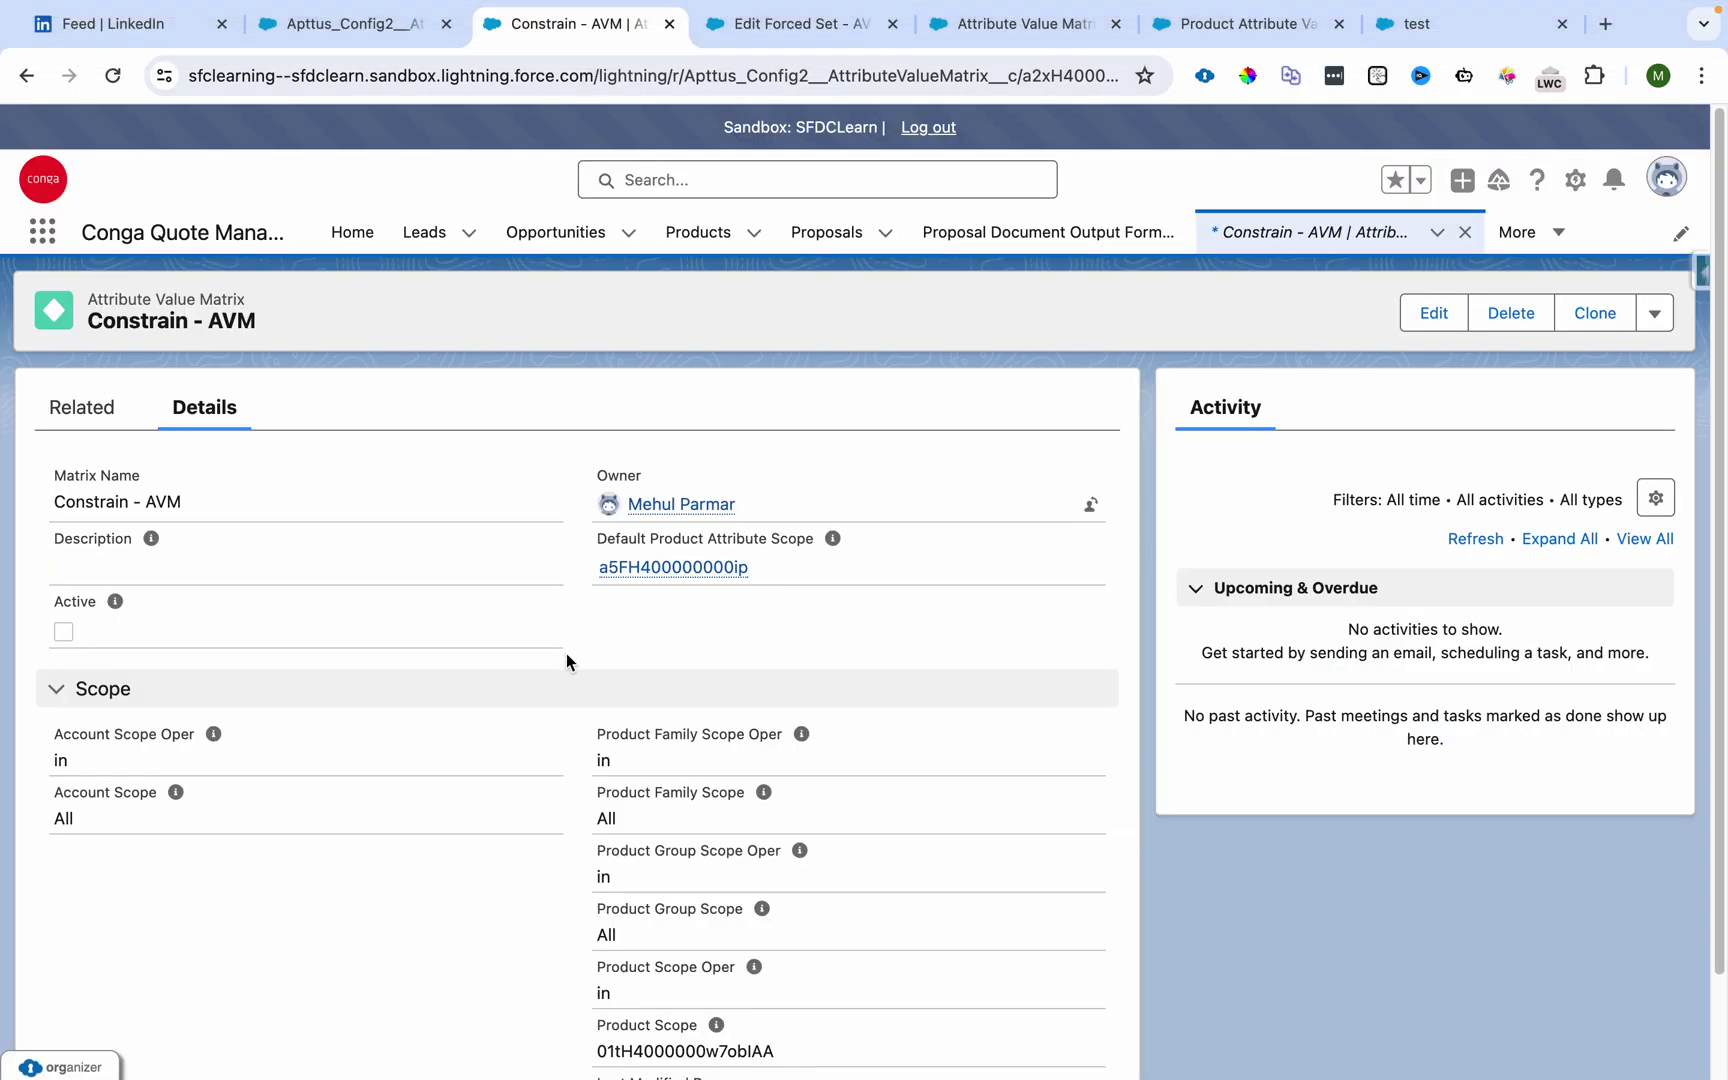
{"action": "left_click", "coordinate": [775, 26]}
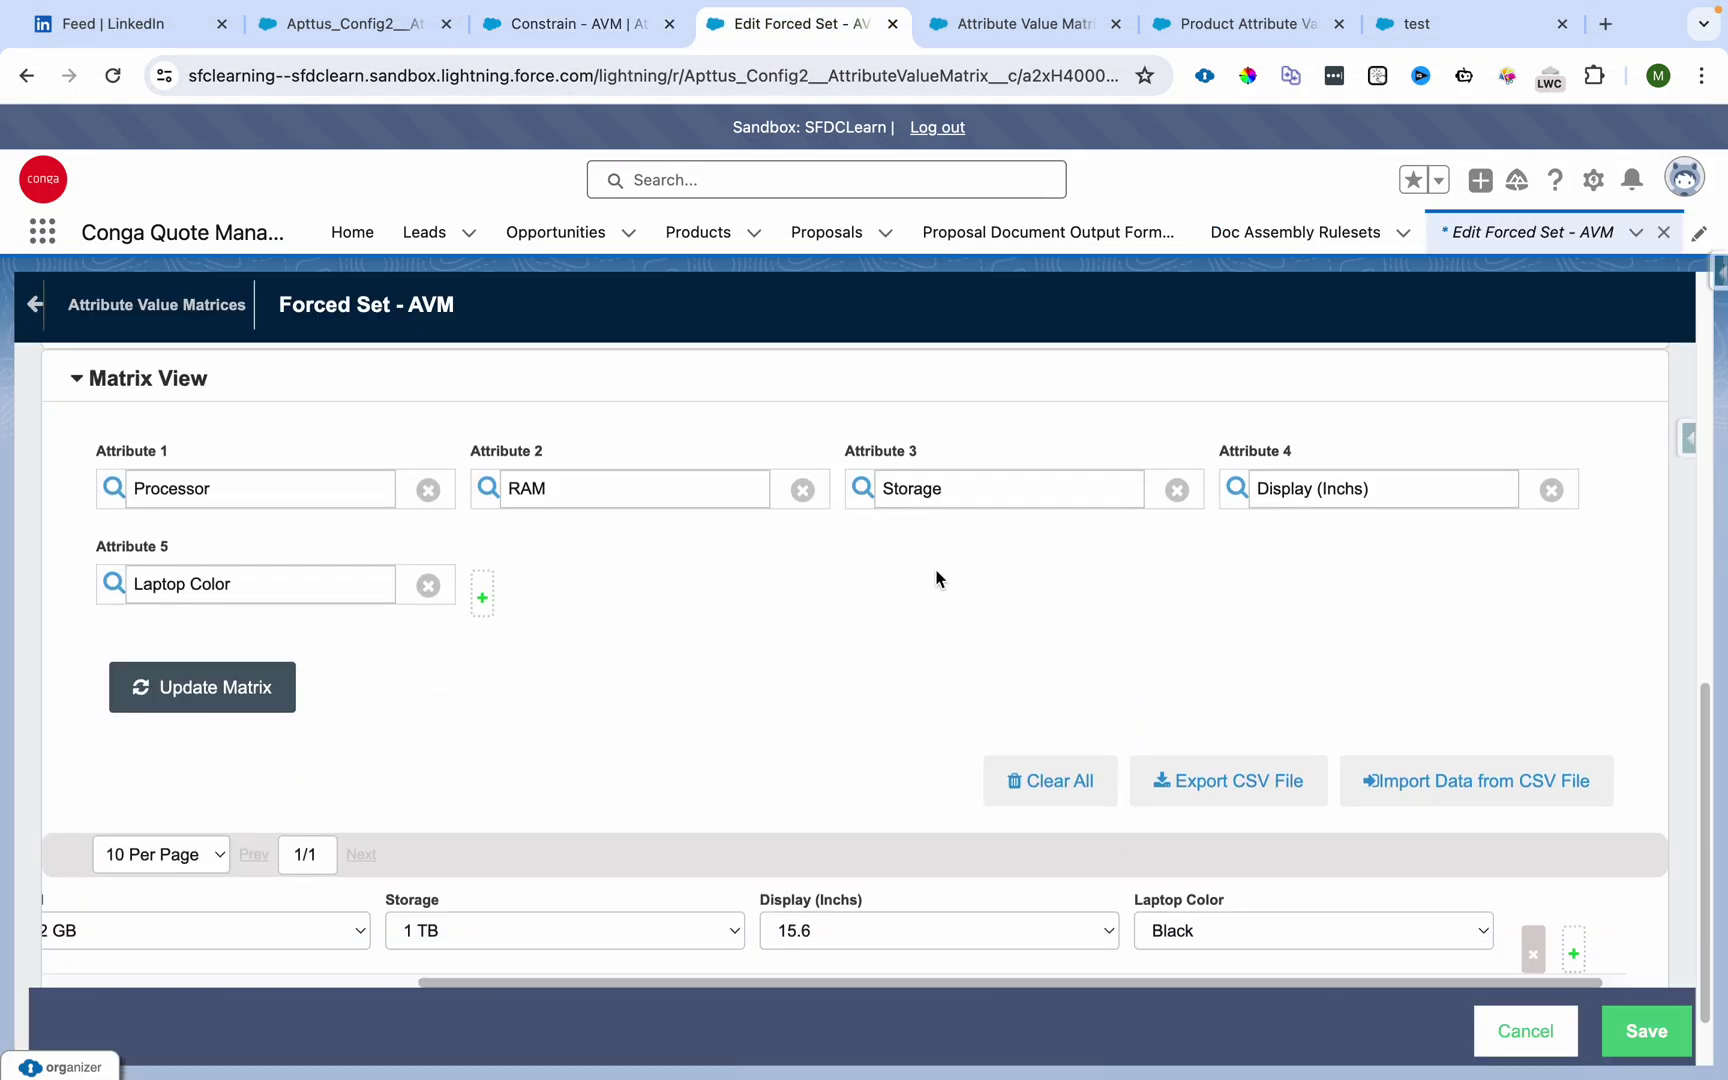
{"action": "left_click_drag", "start_coordinate": [603, 983], "coordinate": [72, 986]}
{"action": "scroll", "coordinate": [166, 874], "scroll_direction": "down", "scroll_amount": 2}
{"action": "left_click_drag", "start_coordinate": [366, 895], "coordinate": [300, 925]}
- Confirm the cart's forced Storage can't be cleared and Laptop Color stays Black, then return to the Forced Set editor
{"action": "left_click", "coordinate": [1410, 24]}
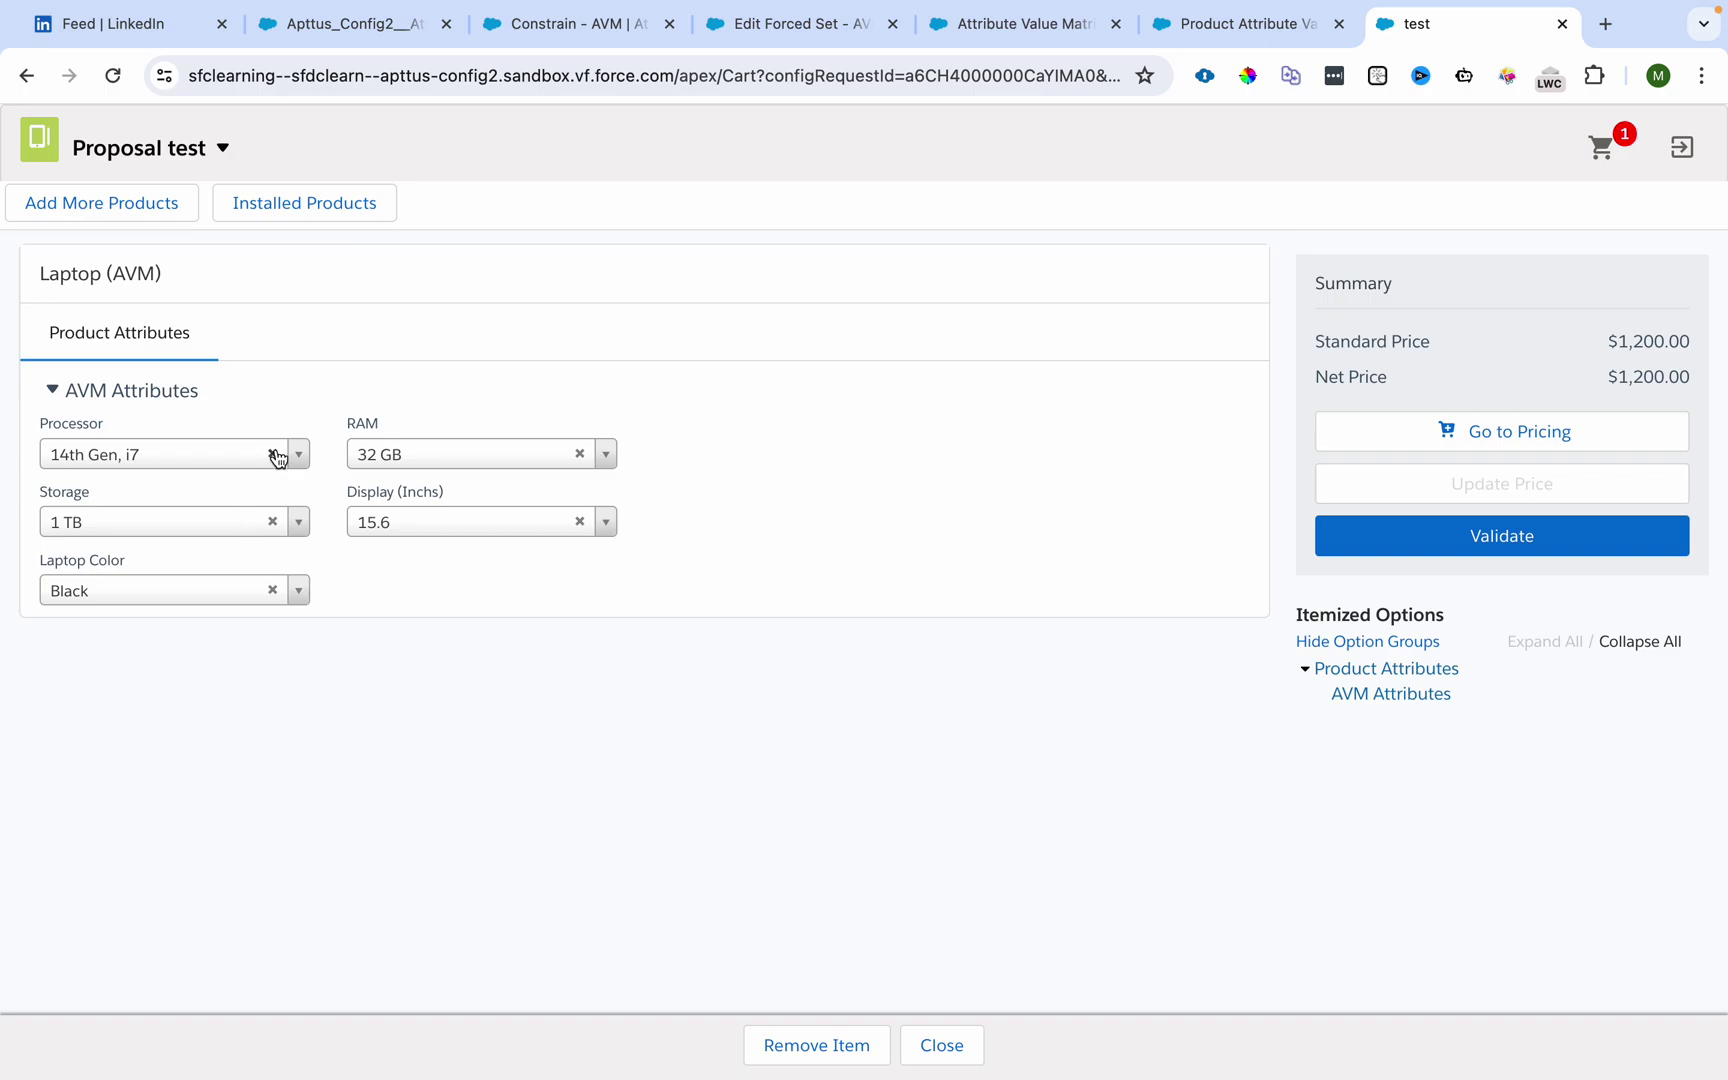
{"action": "left_click", "coordinate": [272, 522]}
{"action": "left_click", "coordinate": [272, 590]}
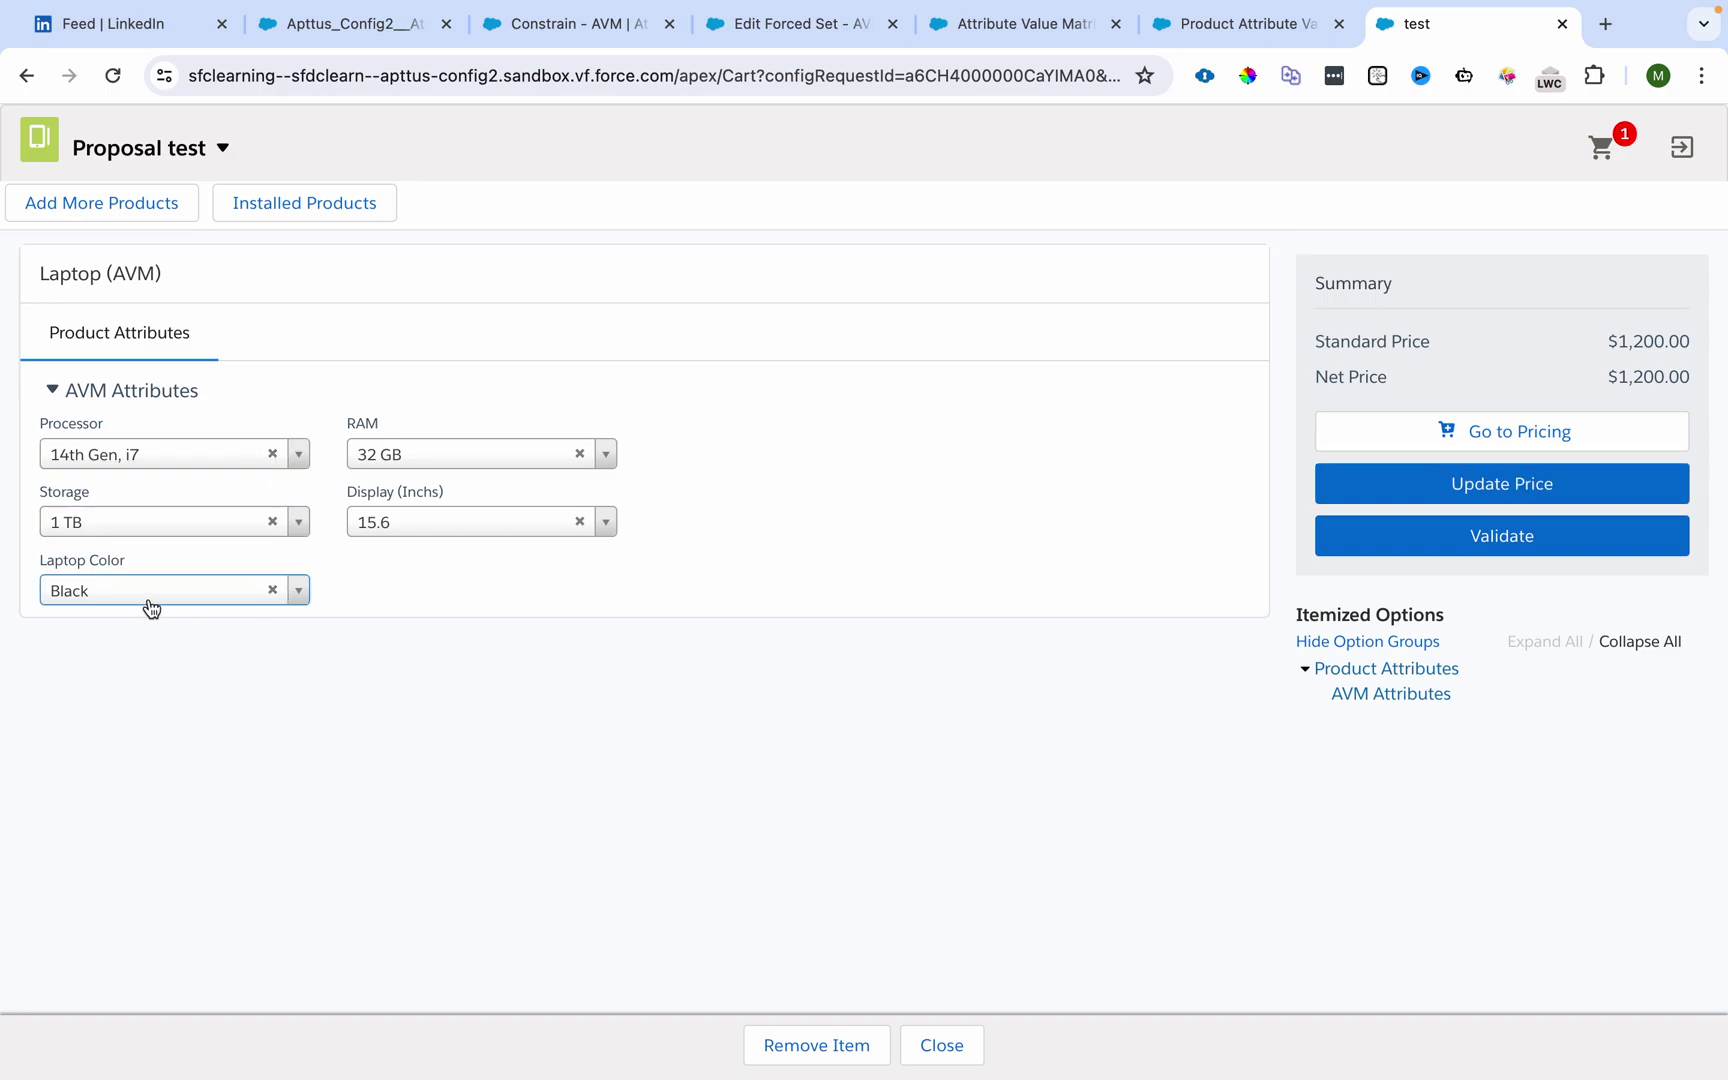
{"action": "left_click", "coordinate": [151, 598]}
{"action": "left_click", "coordinate": [136, 682]}
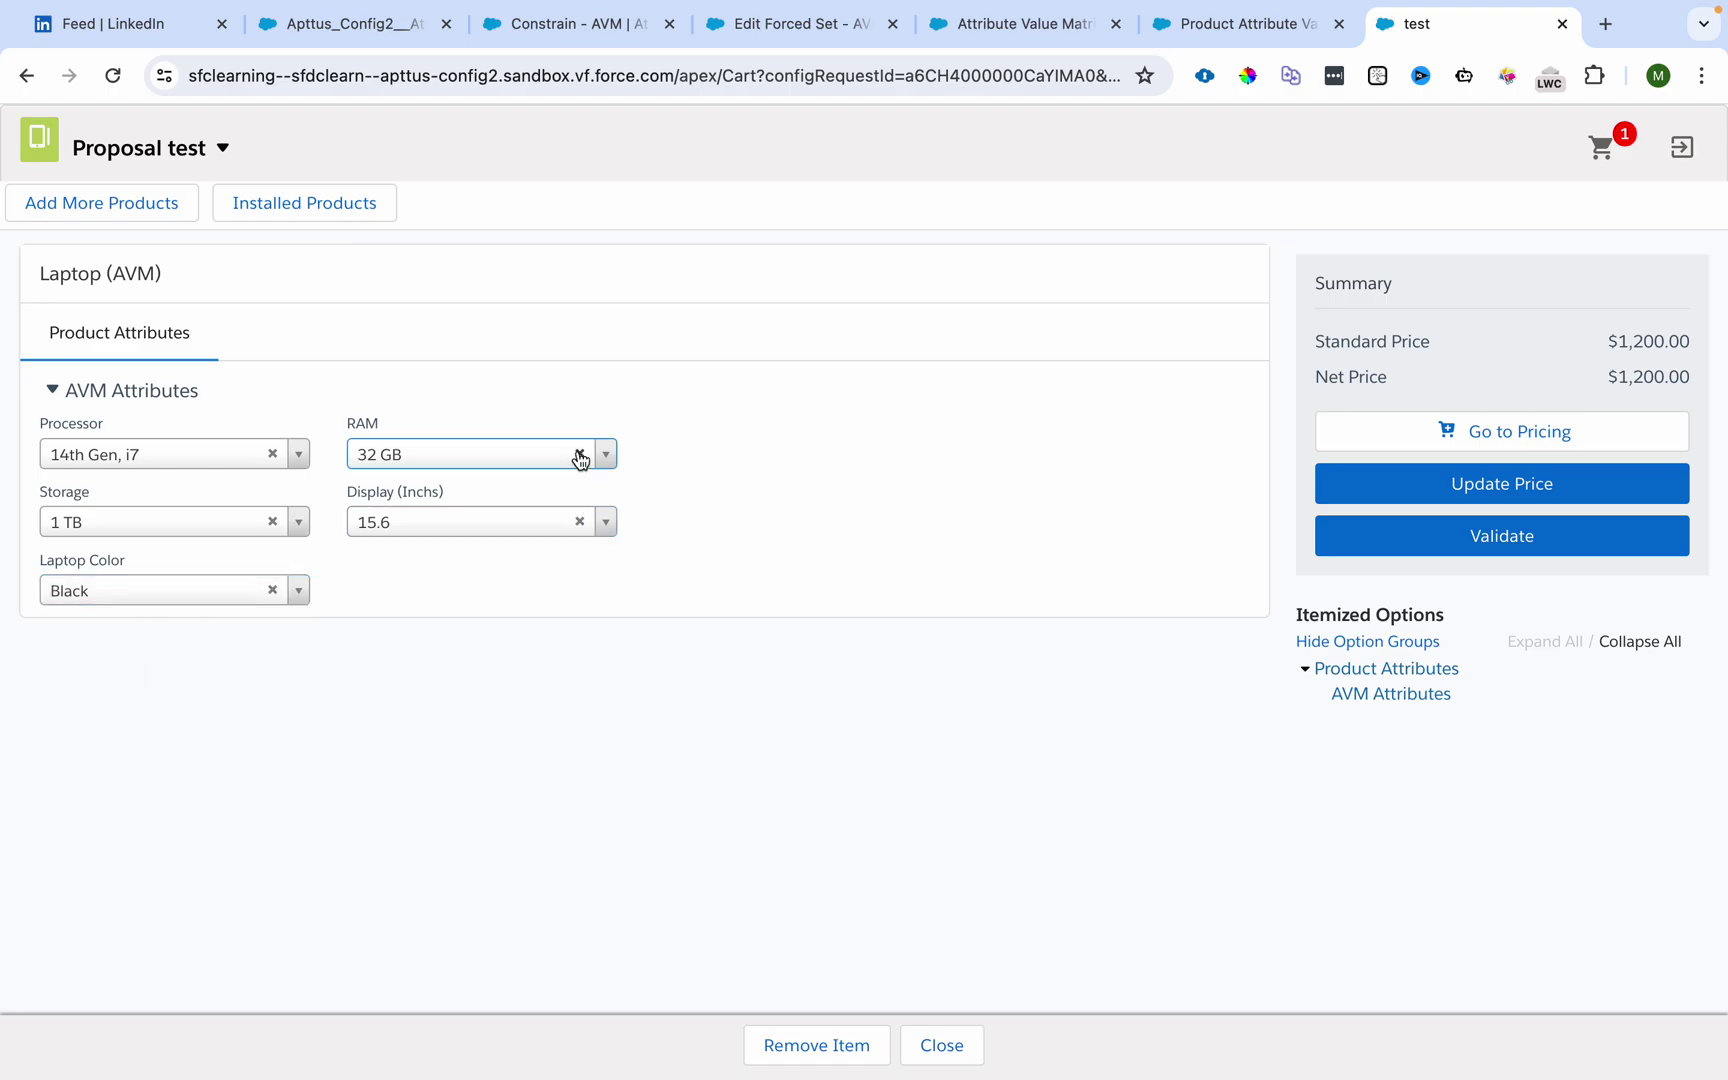
{"action": "key", "text": "ctrl+4"}
- Deactivate the Forced Set - AVM matrix and save it
{"action": "scroll", "coordinate": [665, 486], "scroll_direction": "up", "scroll_amount": 5}
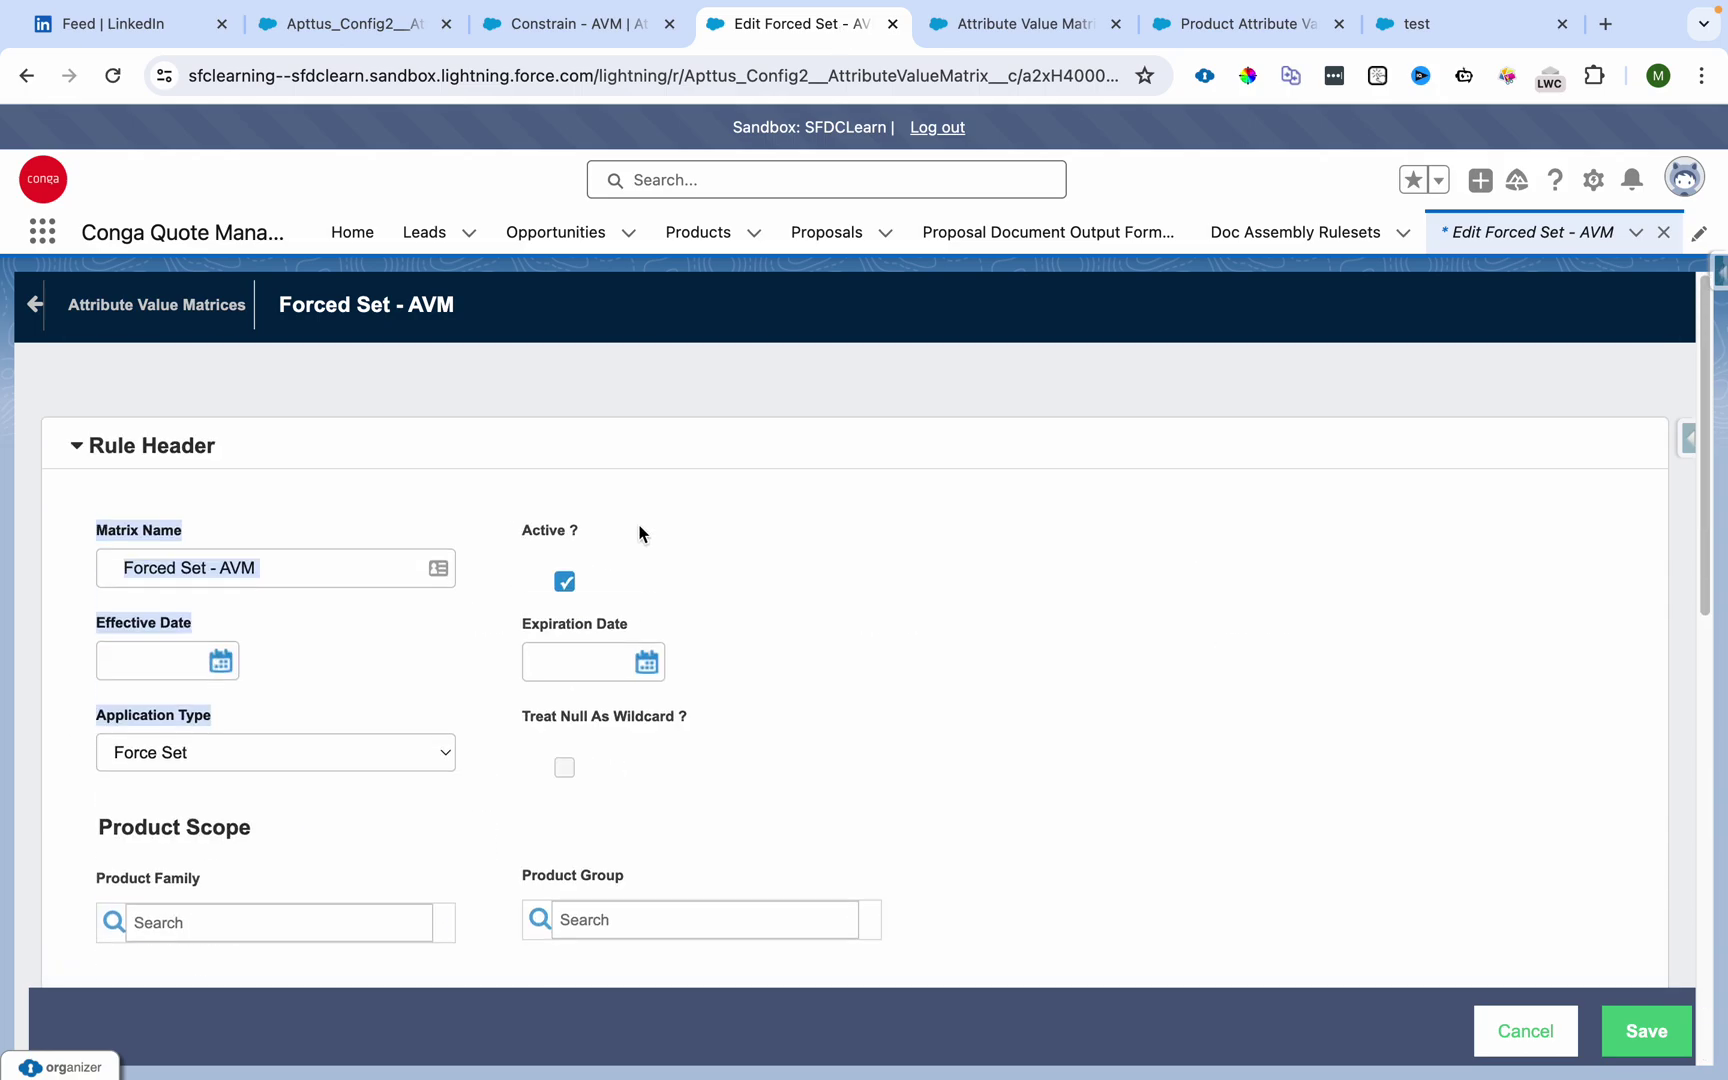
{"action": "left_click", "coordinate": [565, 581]}
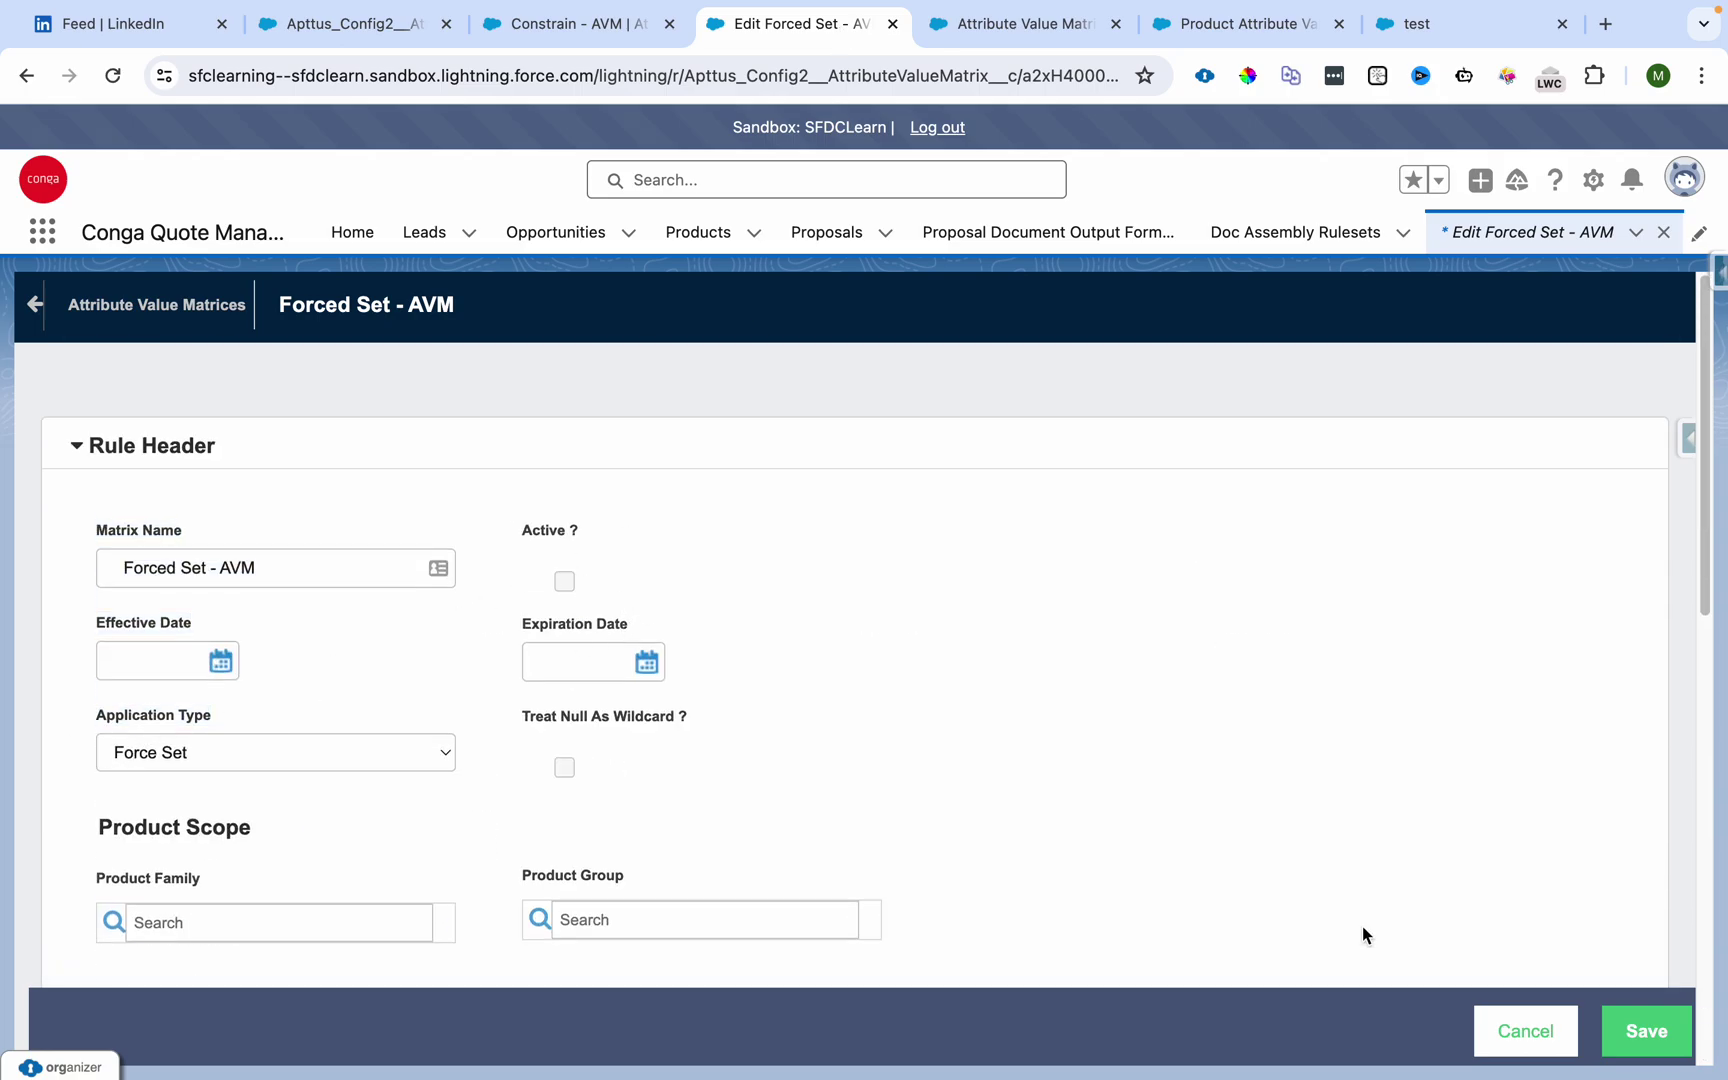
{"action": "left_click", "coordinate": [1628, 1050]}
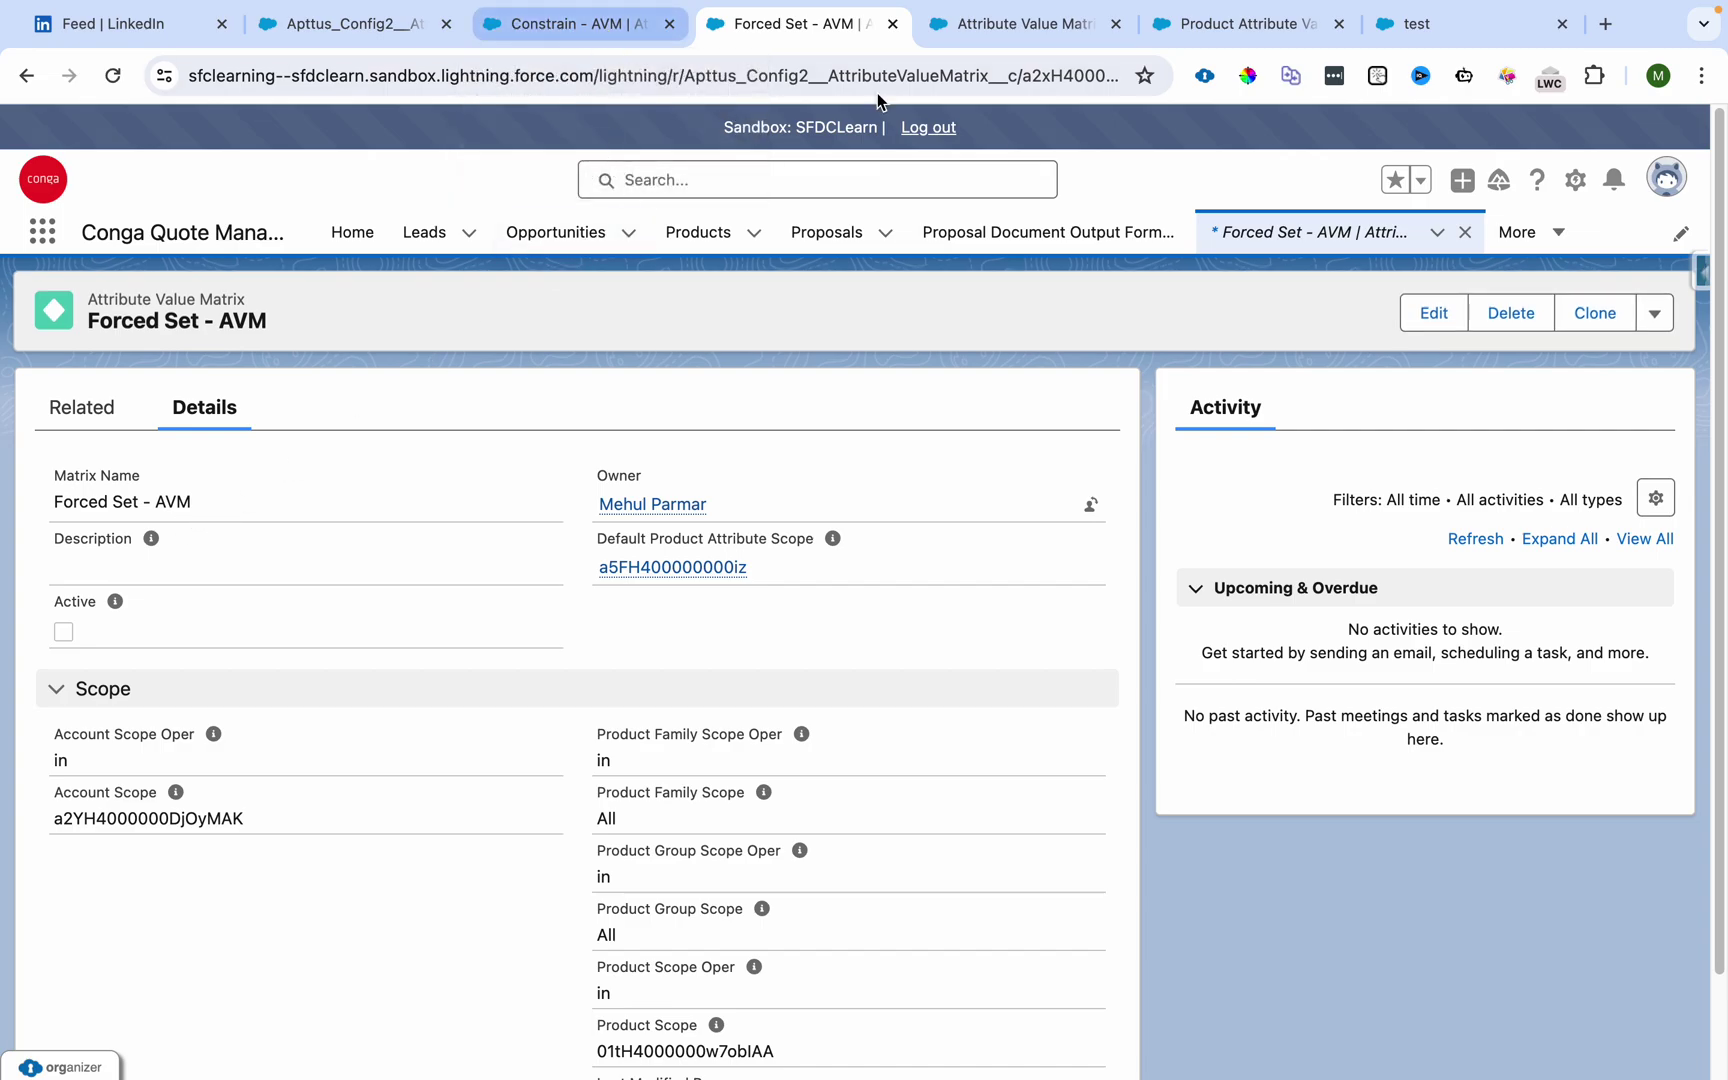
- Edit the Constrain - AVM matrix, check Active, and scroll to its six i7 rows
{"action": "left_click", "coordinate": [565, 28]}
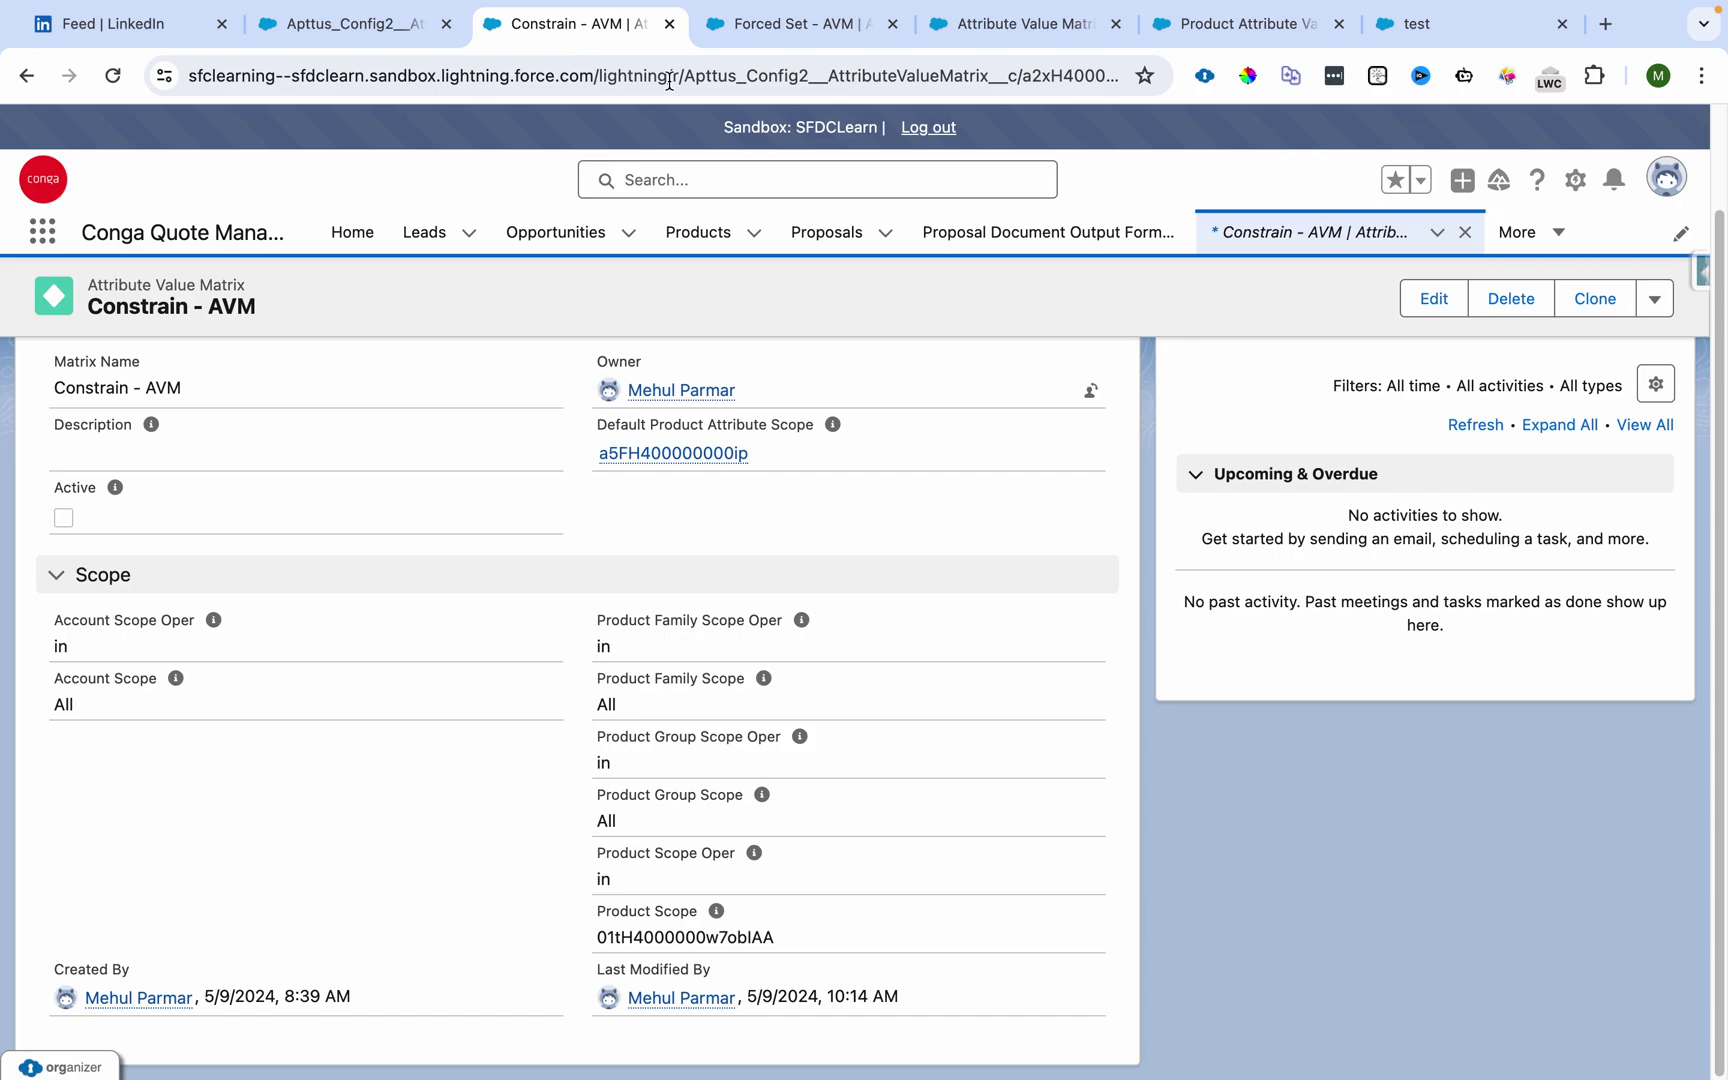
{"action": "left_click", "coordinate": [1428, 308]}
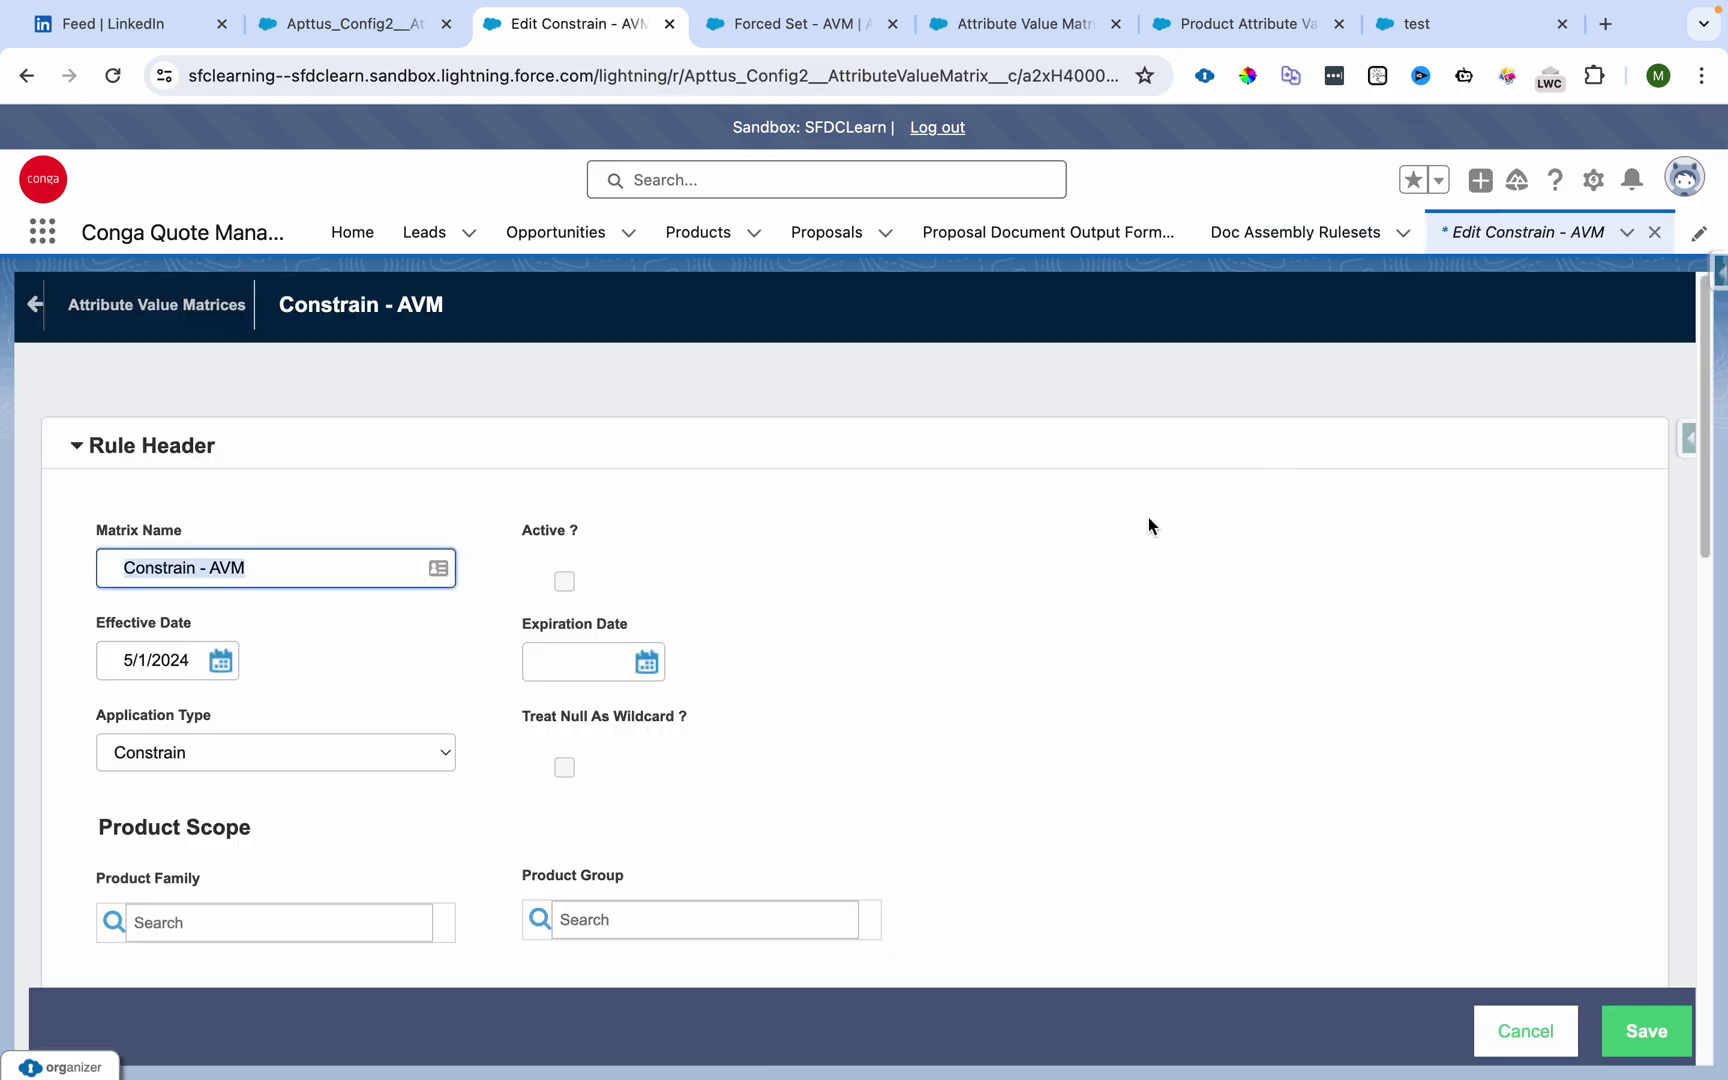
{"action": "left_click", "coordinate": [564, 581]}
{"action": "scroll", "coordinate": [821, 595], "scroll_direction": "down", "scroll_amount": 3}
{"action": "scroll", "coordinate": [248, 531], "scroll_direction": "down", "scroll_amount": 4}
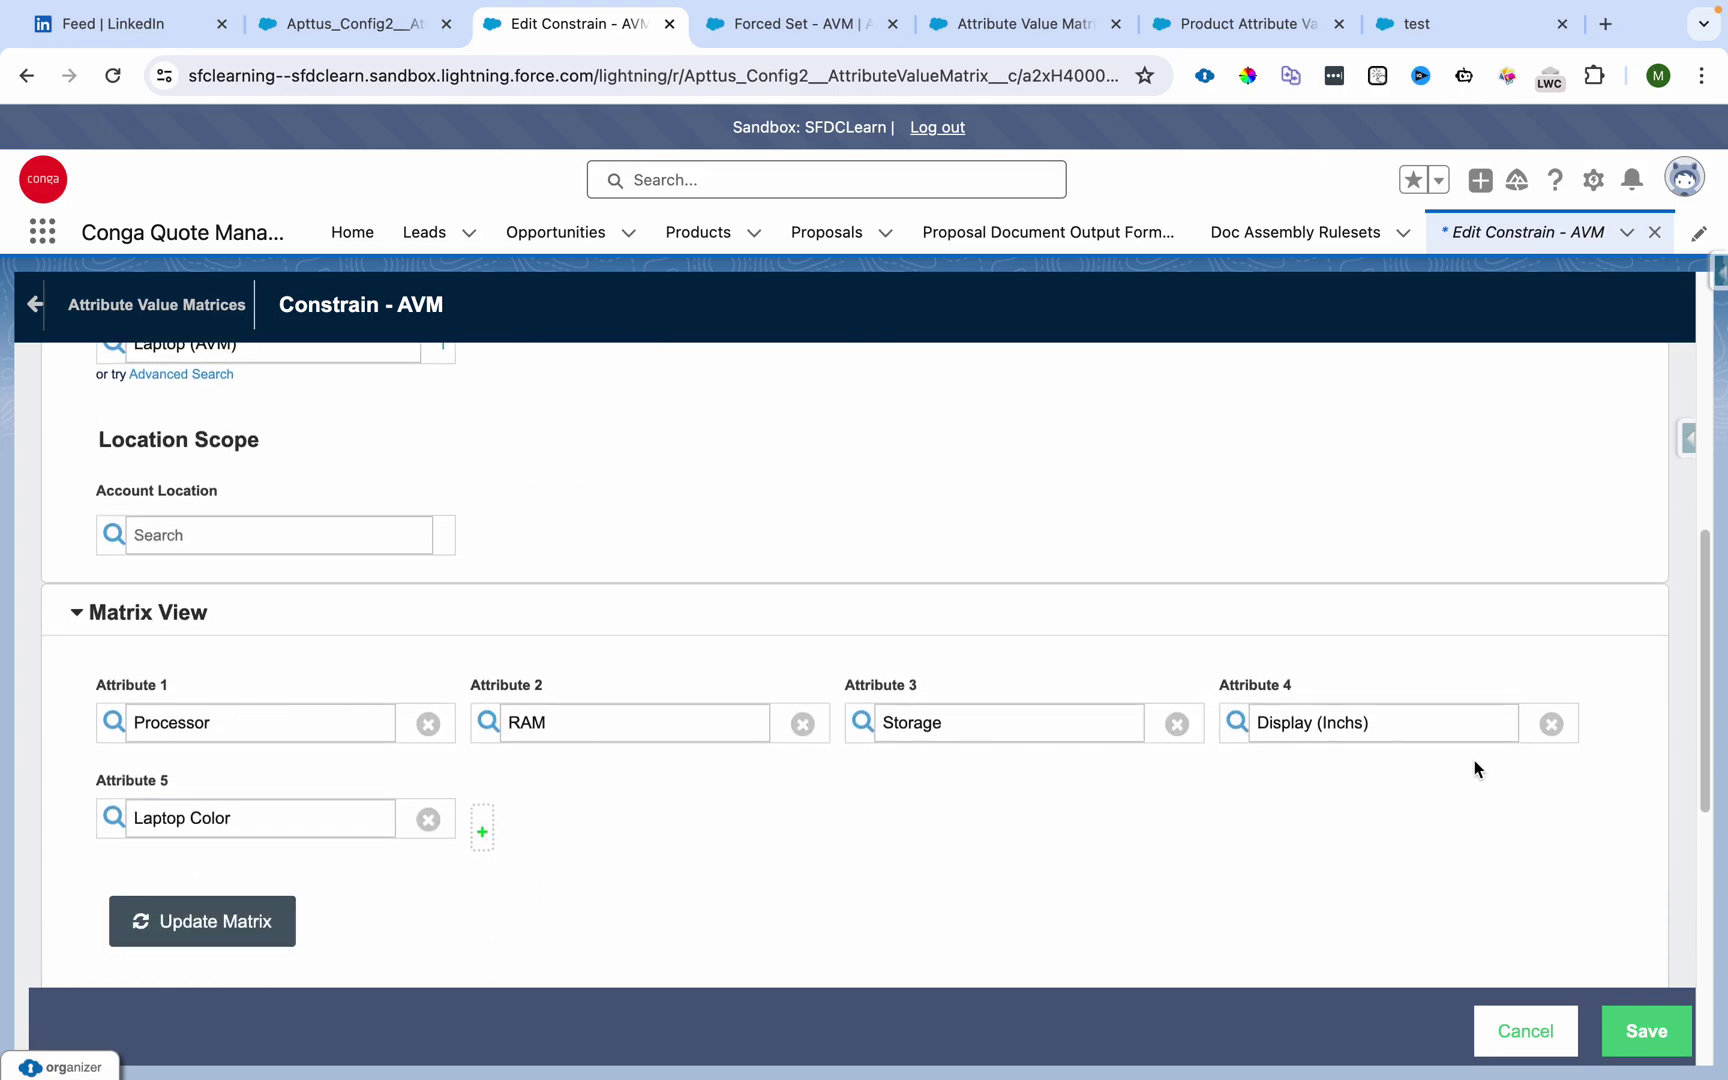
{"action": "scroll", "coordinate": [1034, 846], "scroll_direction": "down", "scroll_amount": 5}
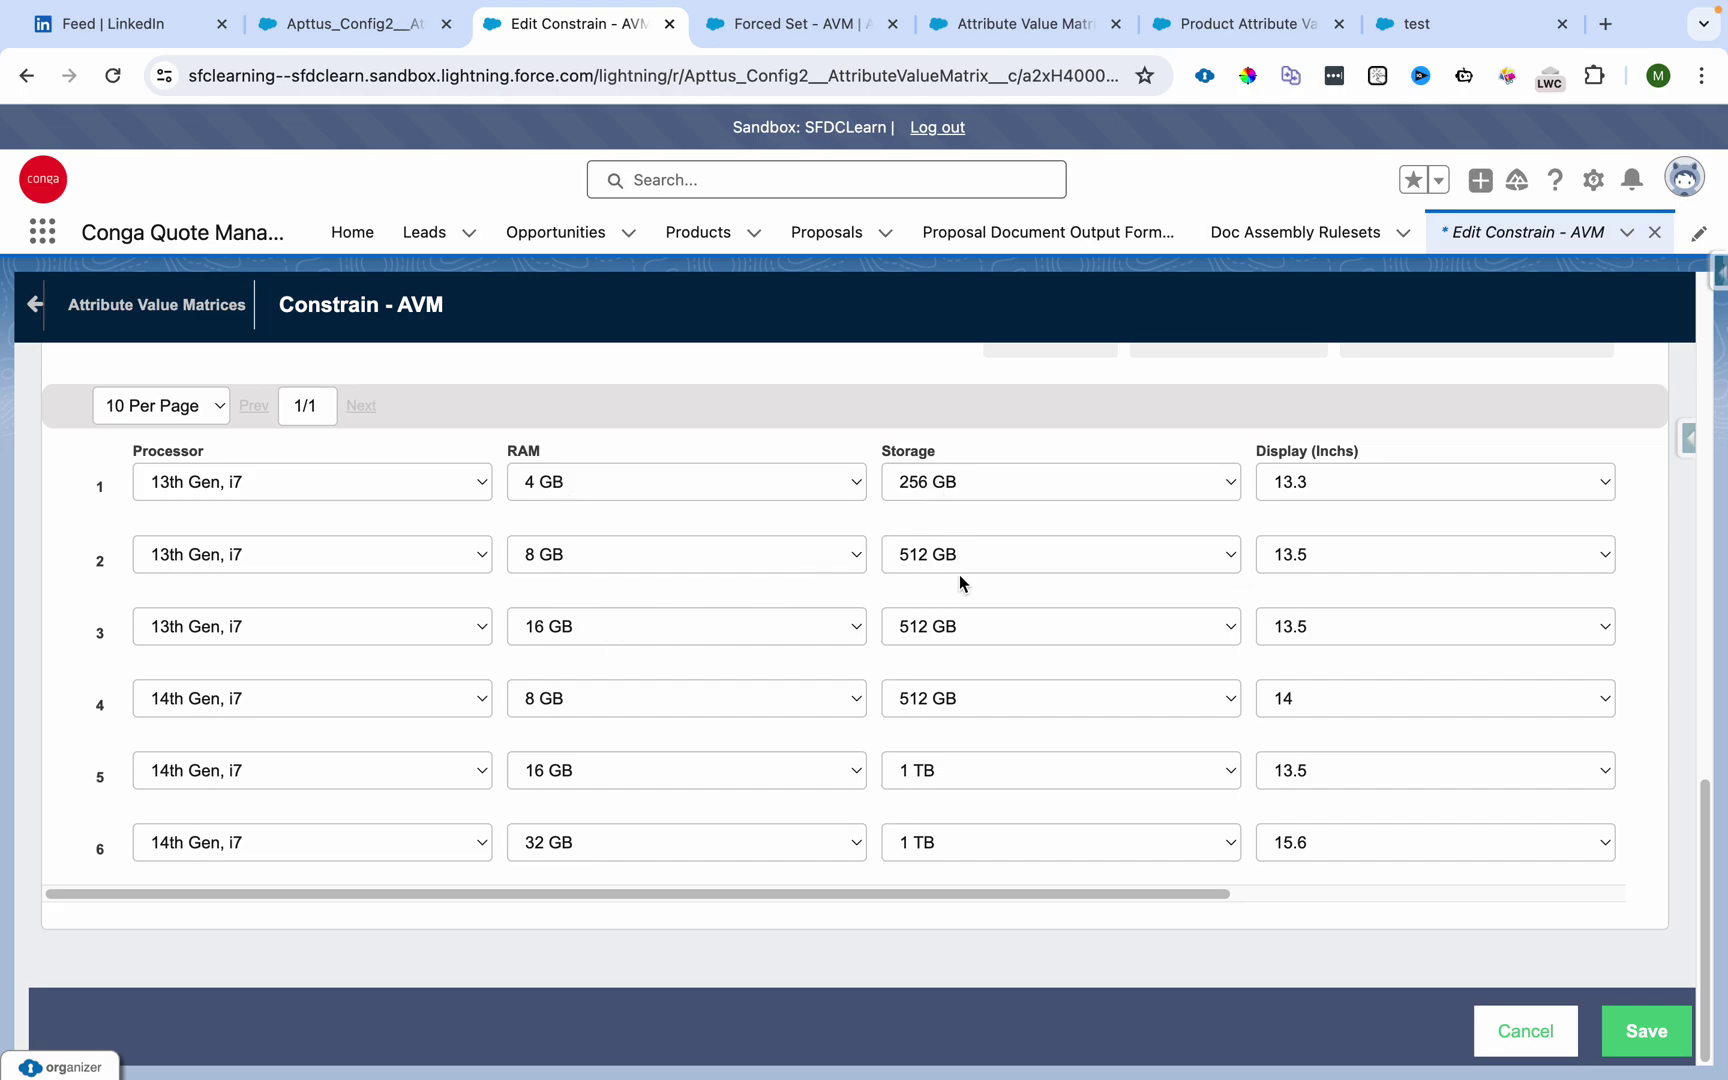
- Scroll across the Constrain - AVM columns, highlighting Processor and RAM, pairing i7 configurations with Blue, Silver or Black
{"action": "left_click_drag", "start_coordinate": [1025, 891], "coordinate": [1130, 895]}
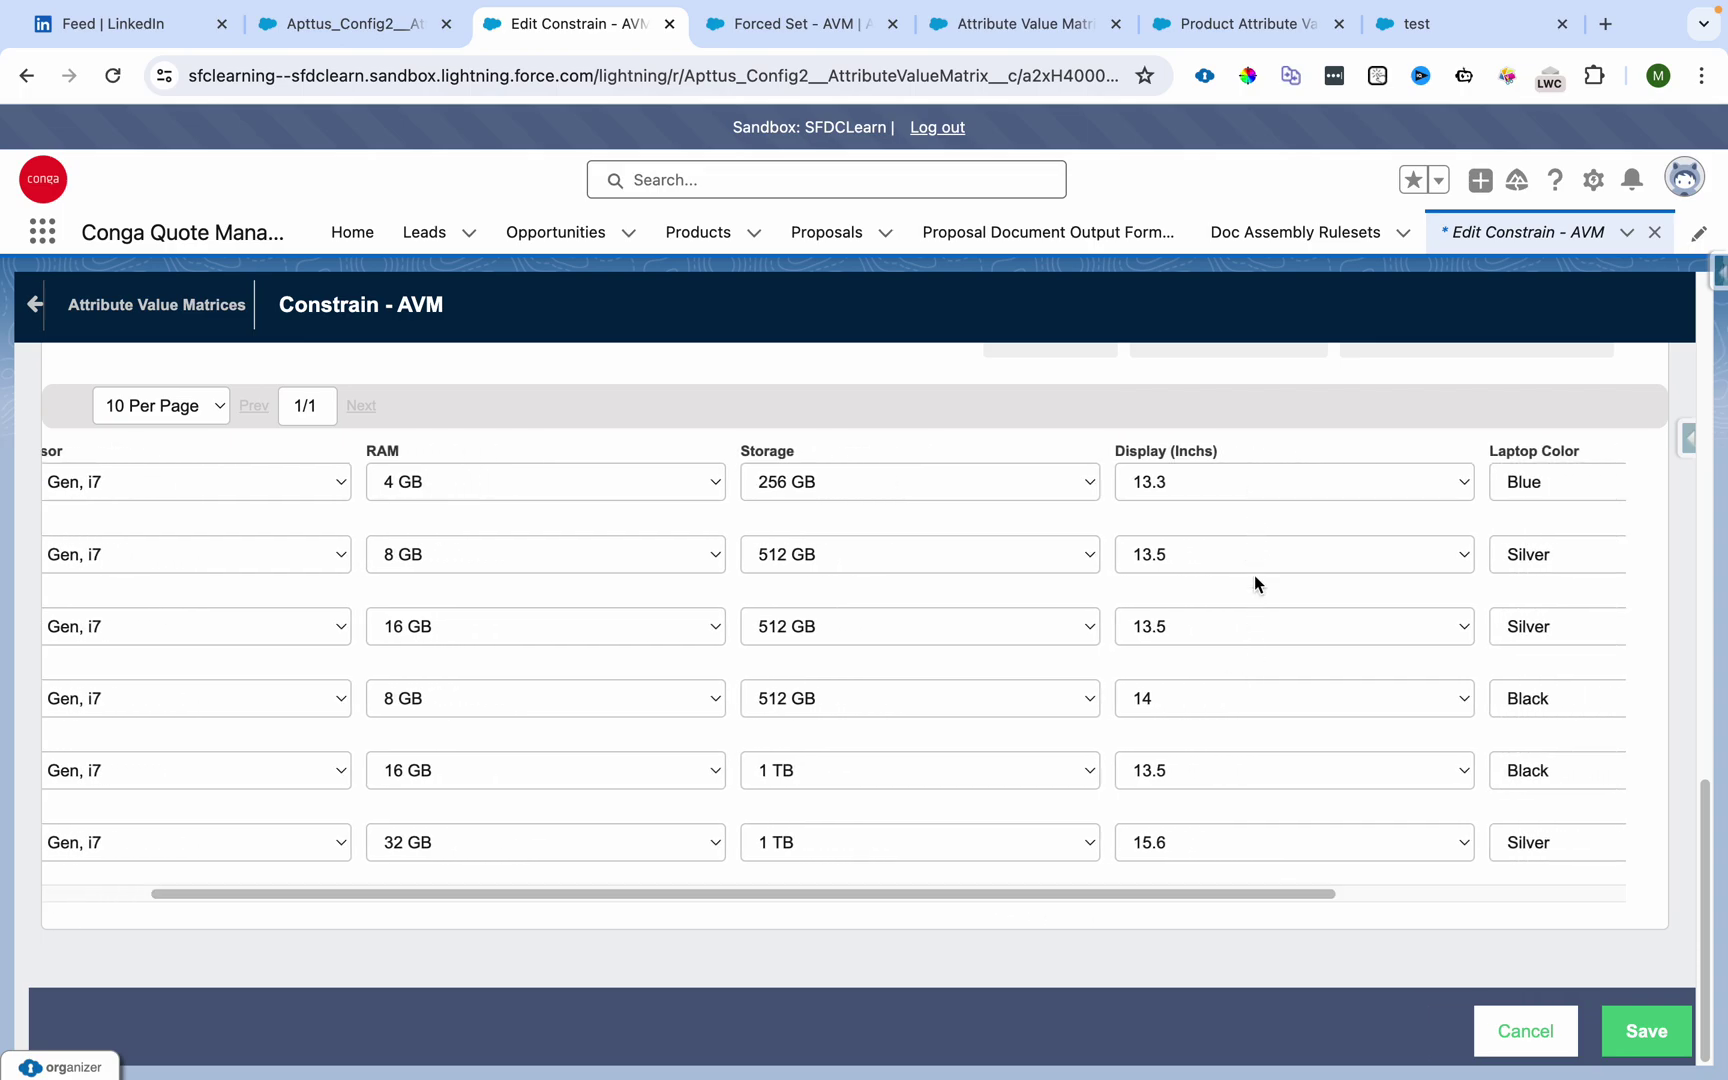
{"action": "left_click_drag", "start_coordinate": [1280, 898], "coordinate": [820, 896]}
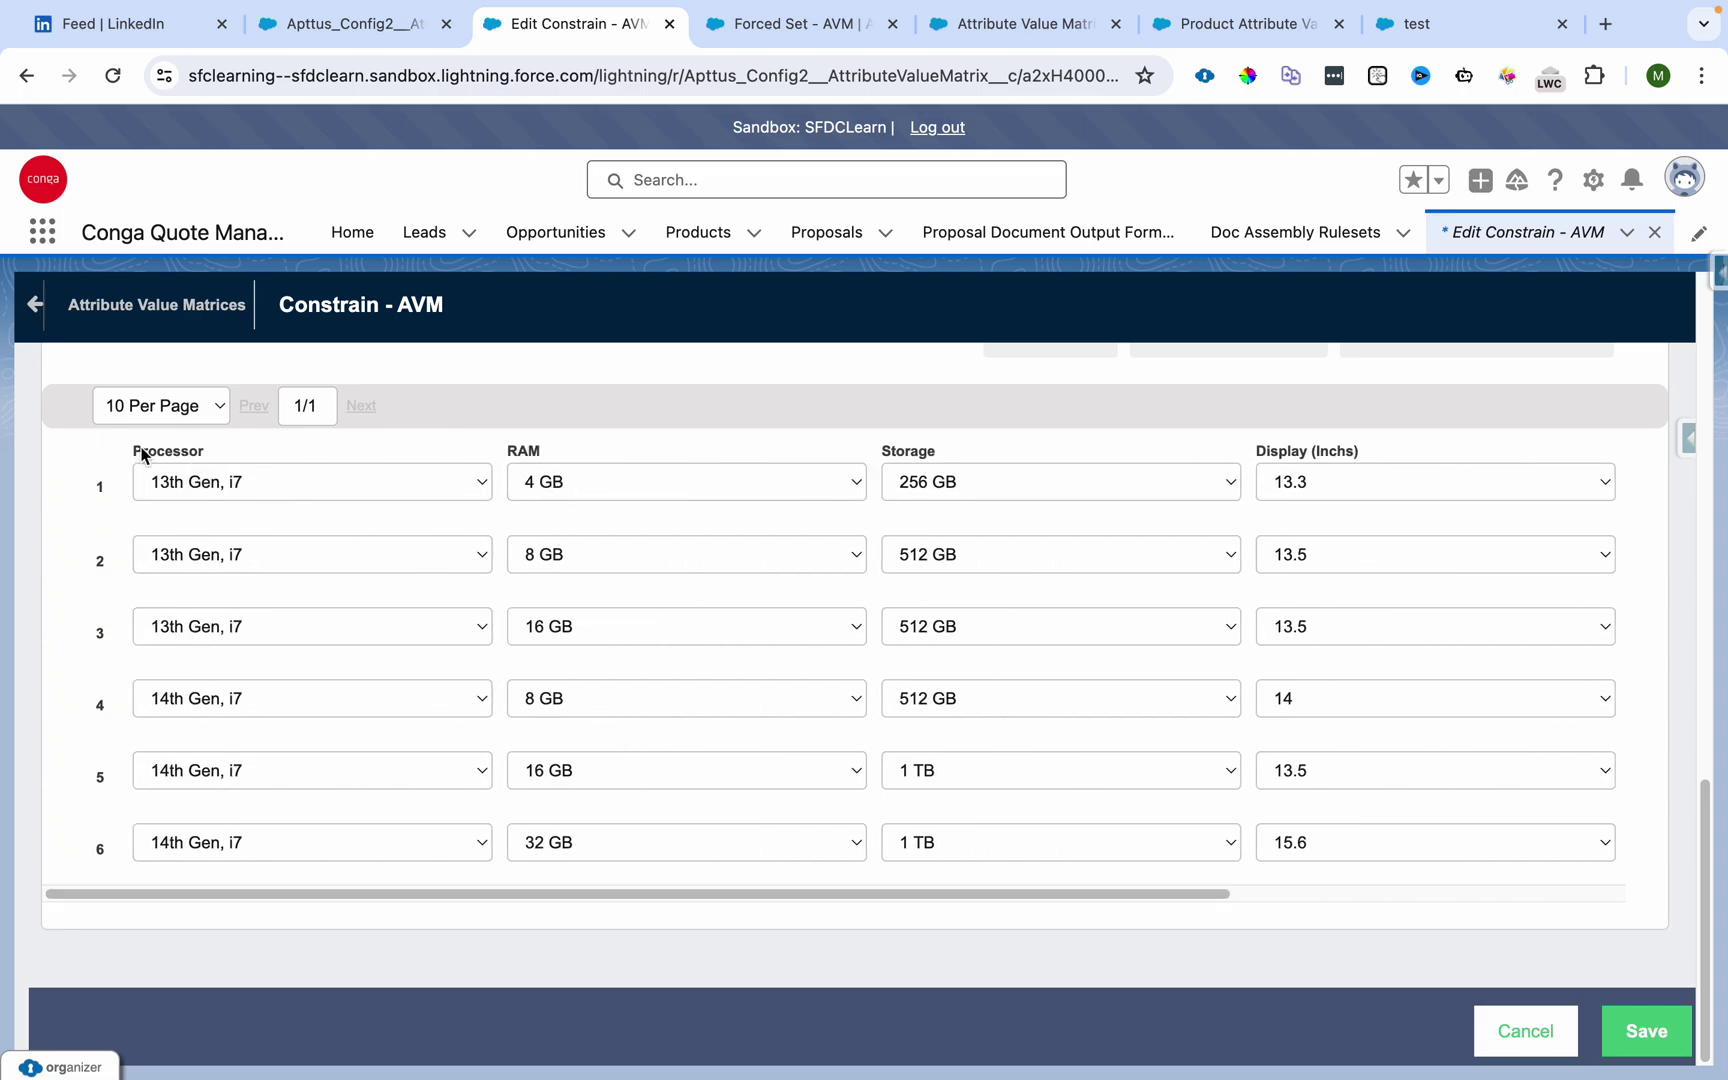
{"action": "left_click_drag", "start_coordinate": [142, 451], "coordinate": [208, 457]}
{"action": "left_click_drag", "start_coordinate": [505, 455], "coordinate": [558, 463]}
{"action": "left_click_drag", "start_coordinate": [1080, 893], "coordinate": [538, 900]}
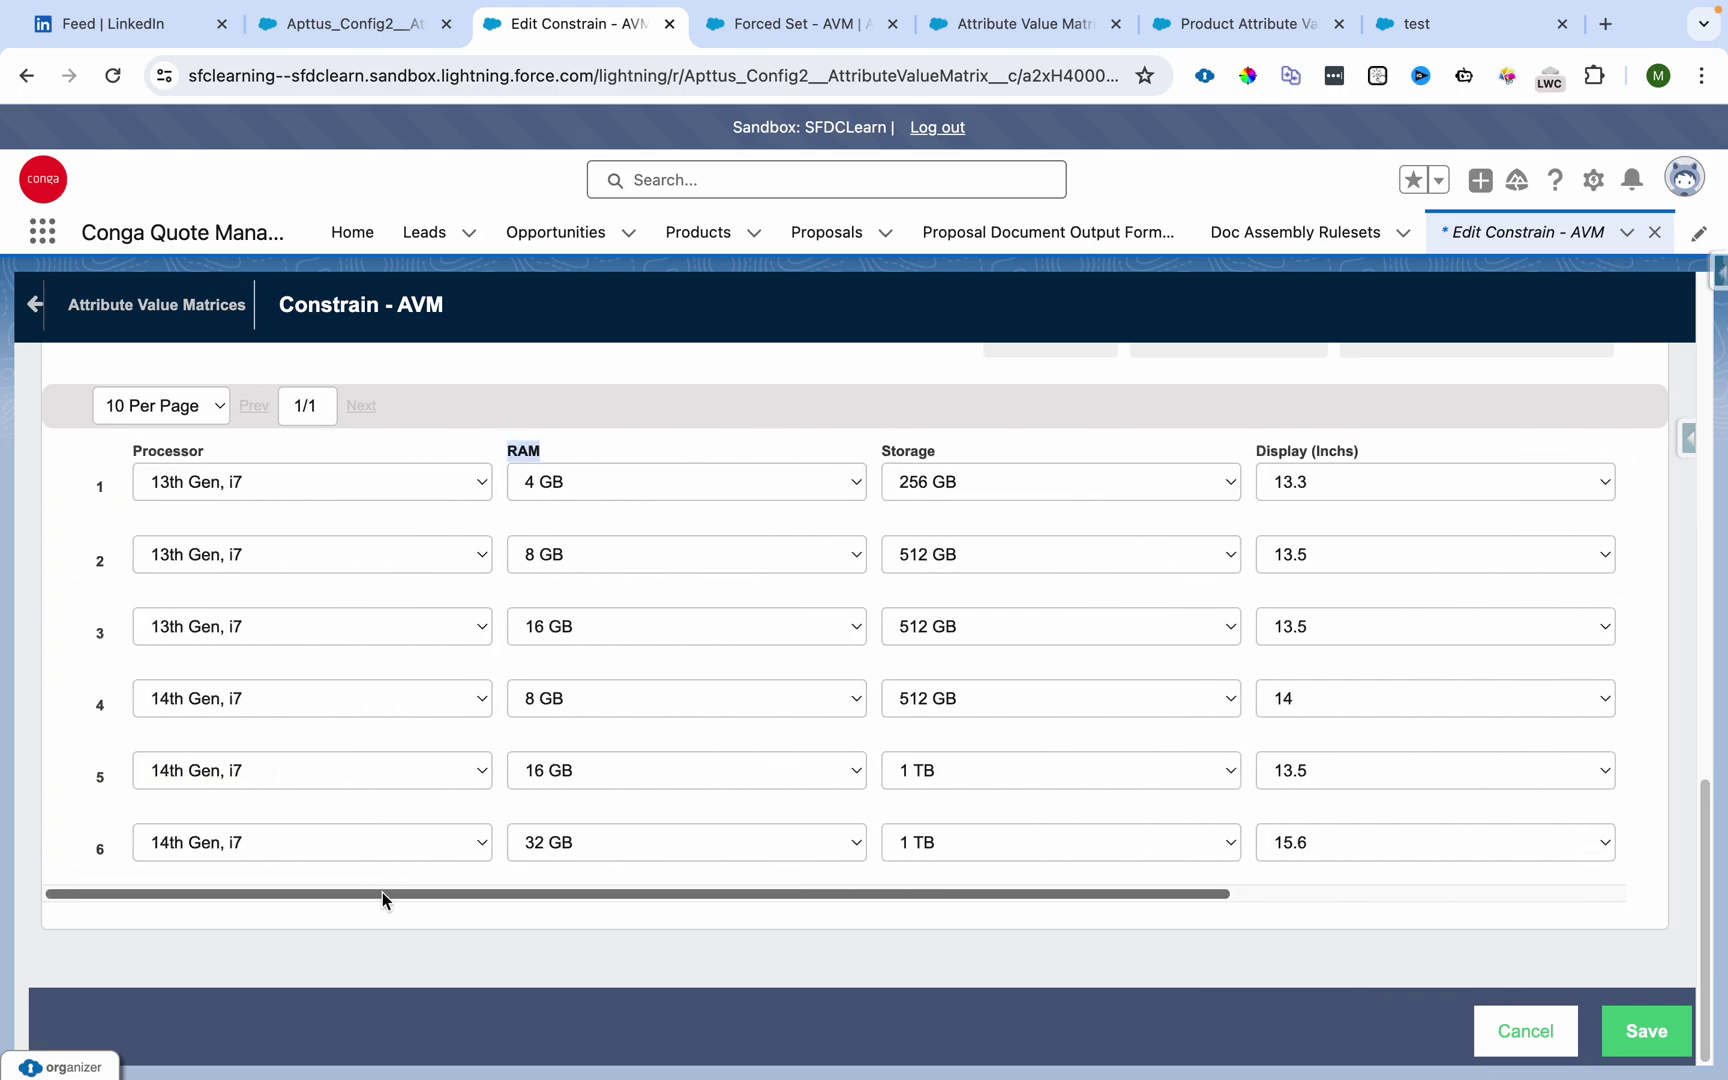
- Remove the laptop from the Proposal test cart and refresh the attribute rule views
{"action": "left_click", "coordinate": [1414, 20]}
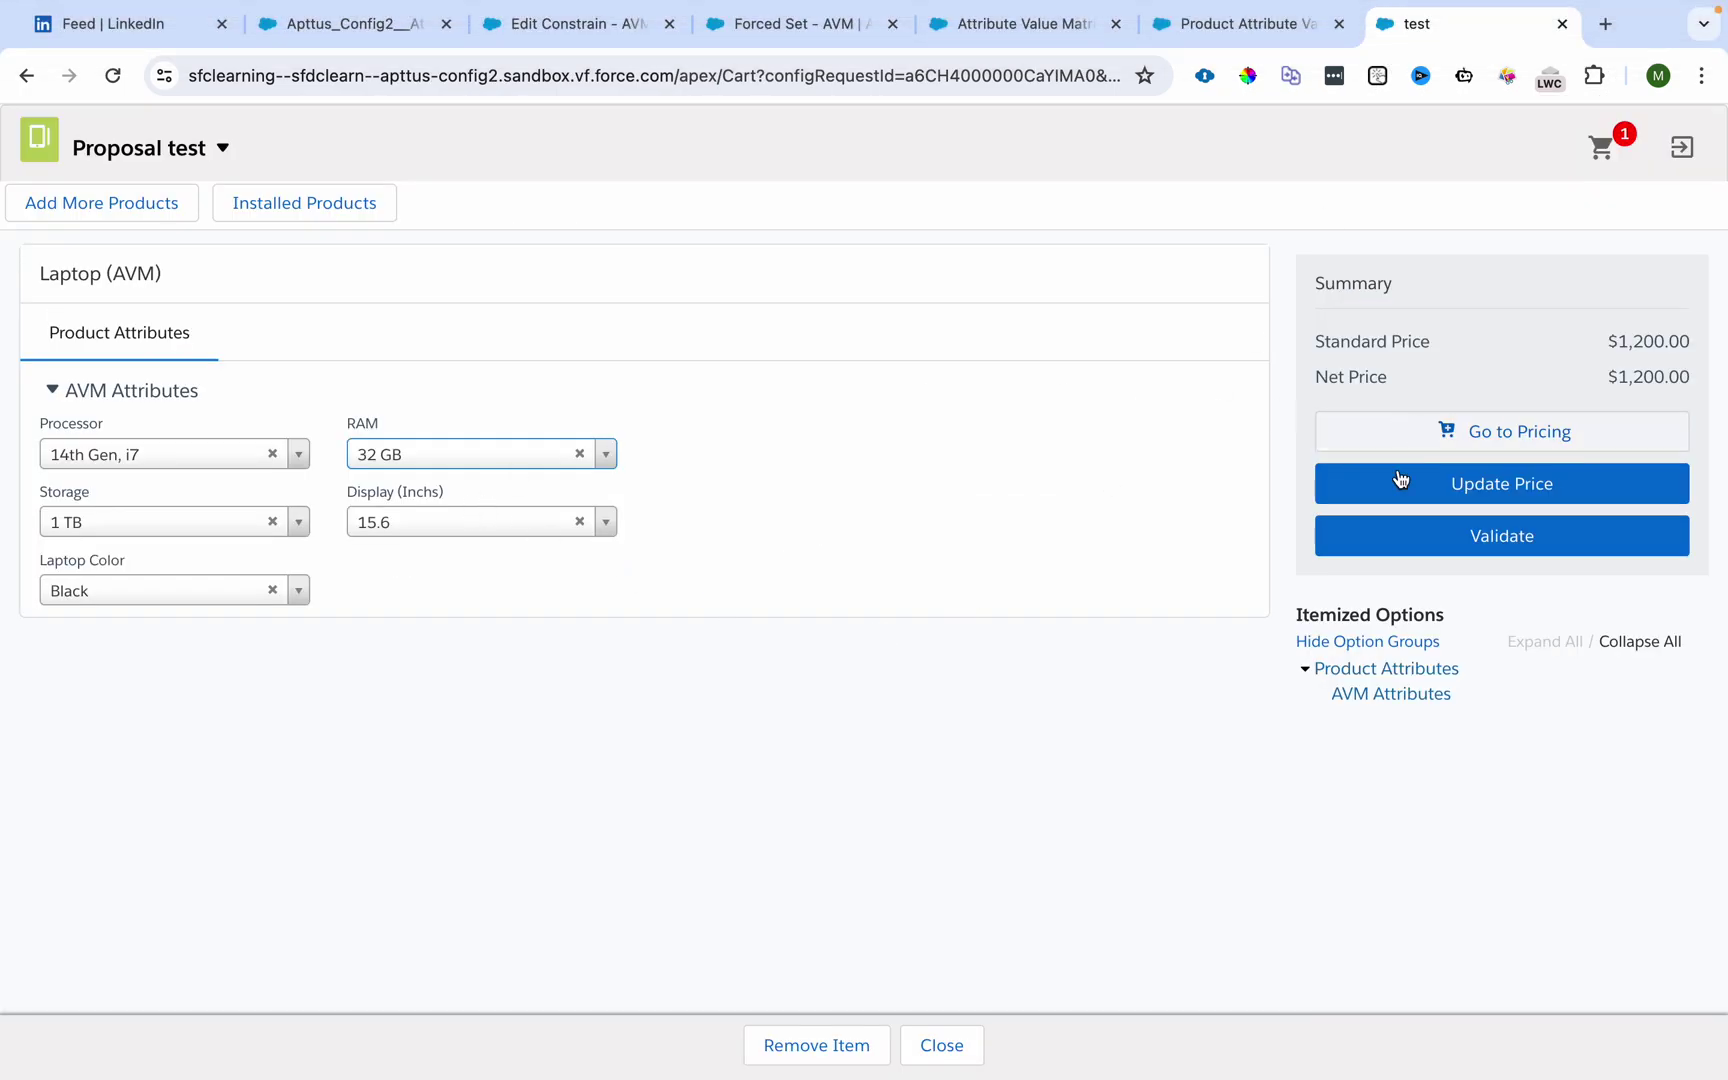
{"action": "left_click", "coordinate": [775, 1043]}
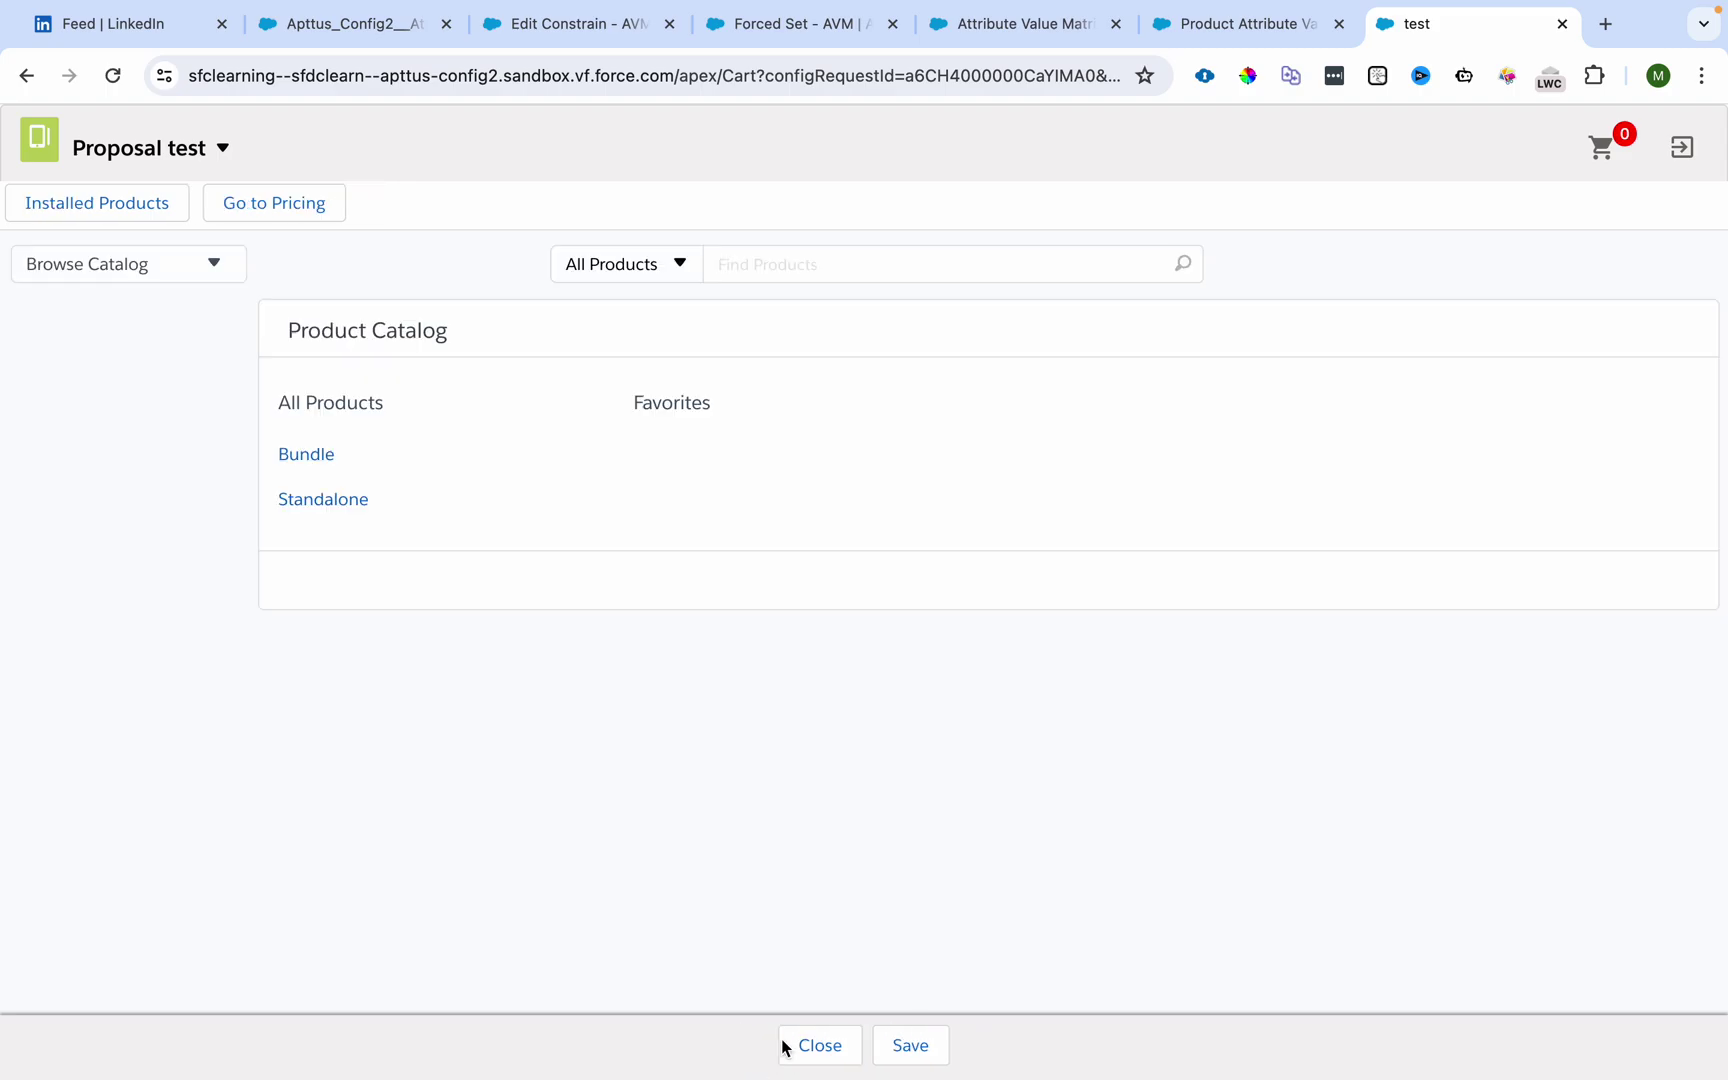
{"action": "left_click", "coordinate": [434, 40]}
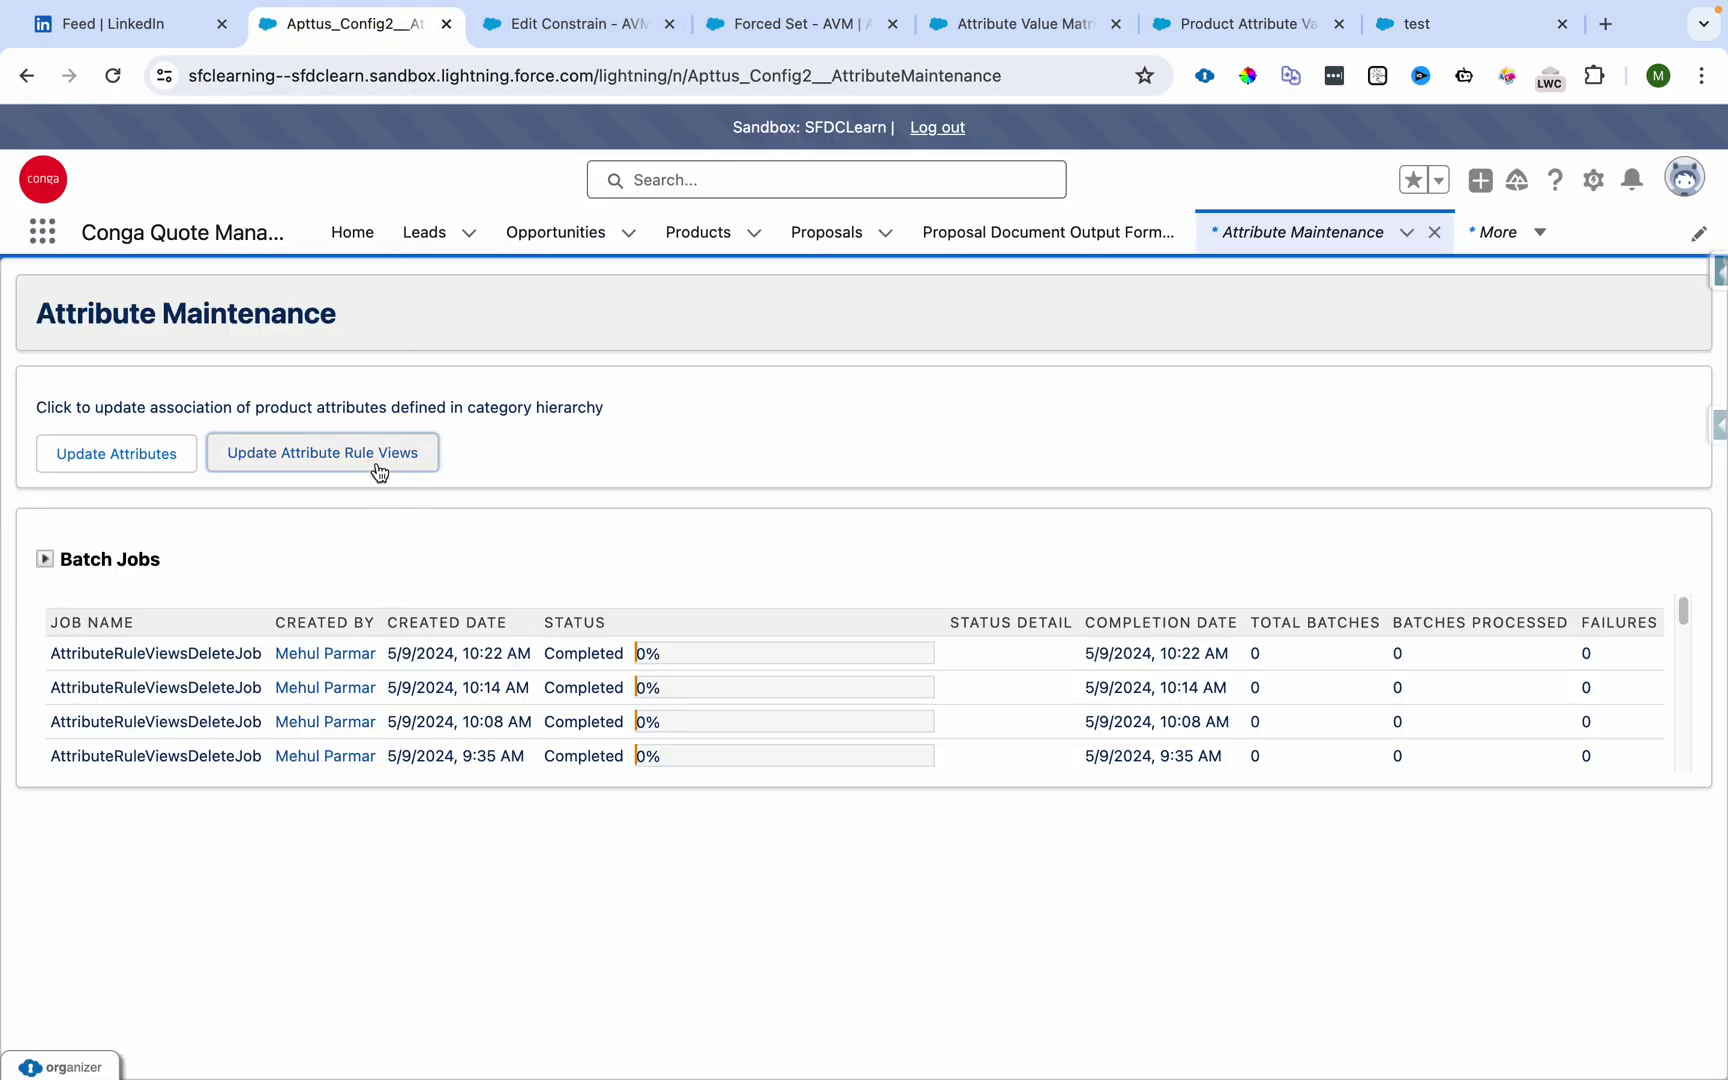
{"action": "left_click", "coordinate": [395, 476]}
- Save the Constrain - AVM matrix and rerun Update Attribute Rule Views
{"action": "left_click", "coordinate": [638, 22]}
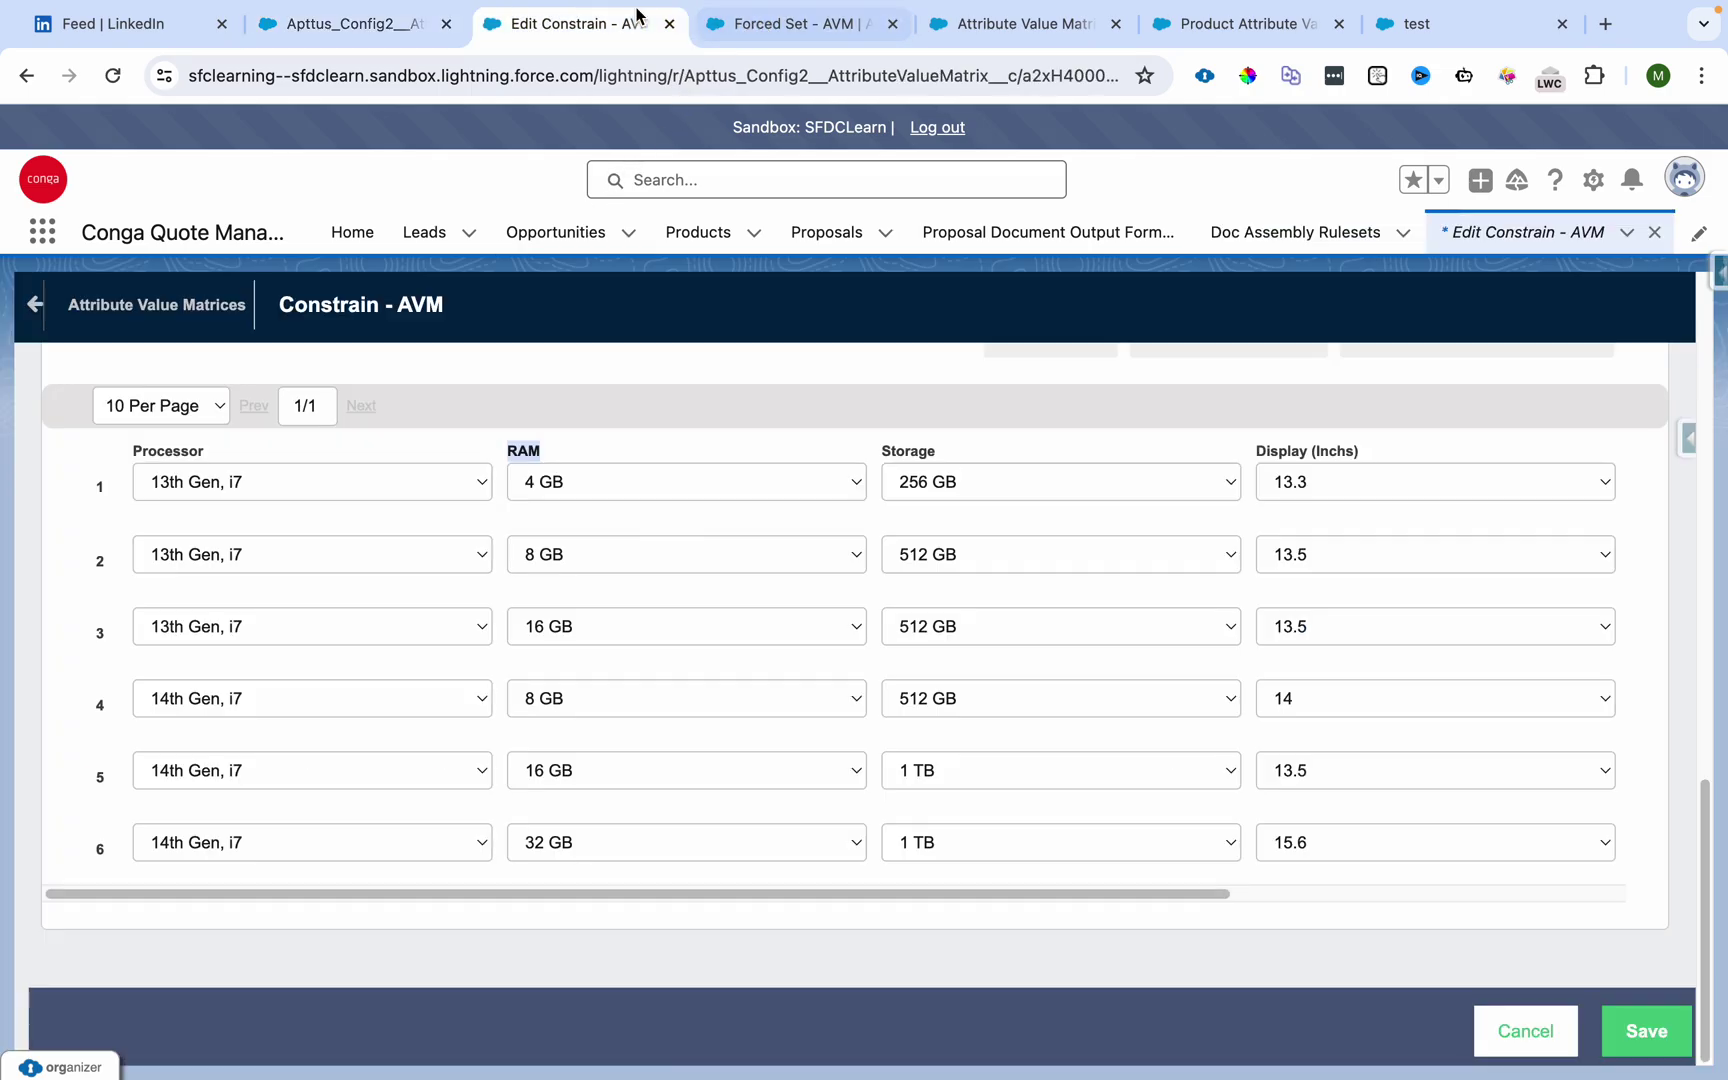
{"action": "scroll", "coordinate": [995, 760], "scroll_direction": "up", "scroll_amount": 15}
{"action": "left_click", "coordinate": [1638, 1030]}
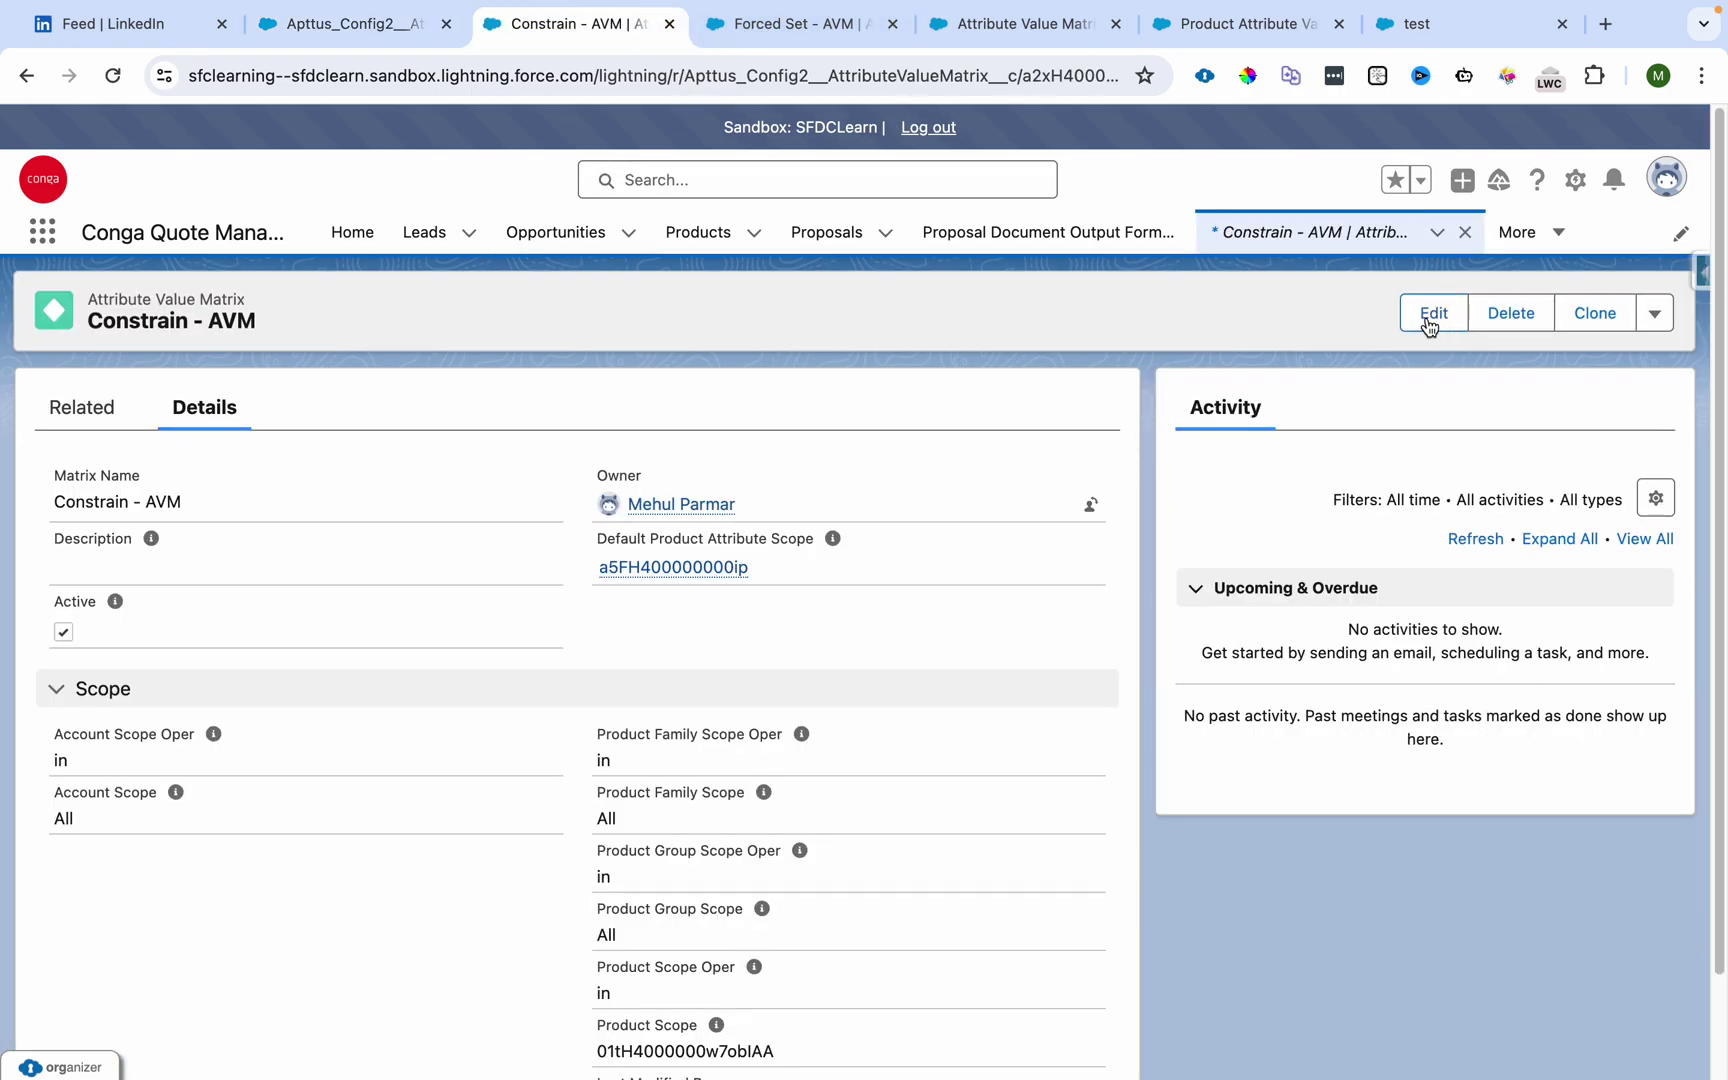
{"action": "left_click", "coordinate": [1429, 318]}
{"action": "left_click", "coordinate": [392, 34]}
{"action": "left_click", "coordinate": [420, 460]}
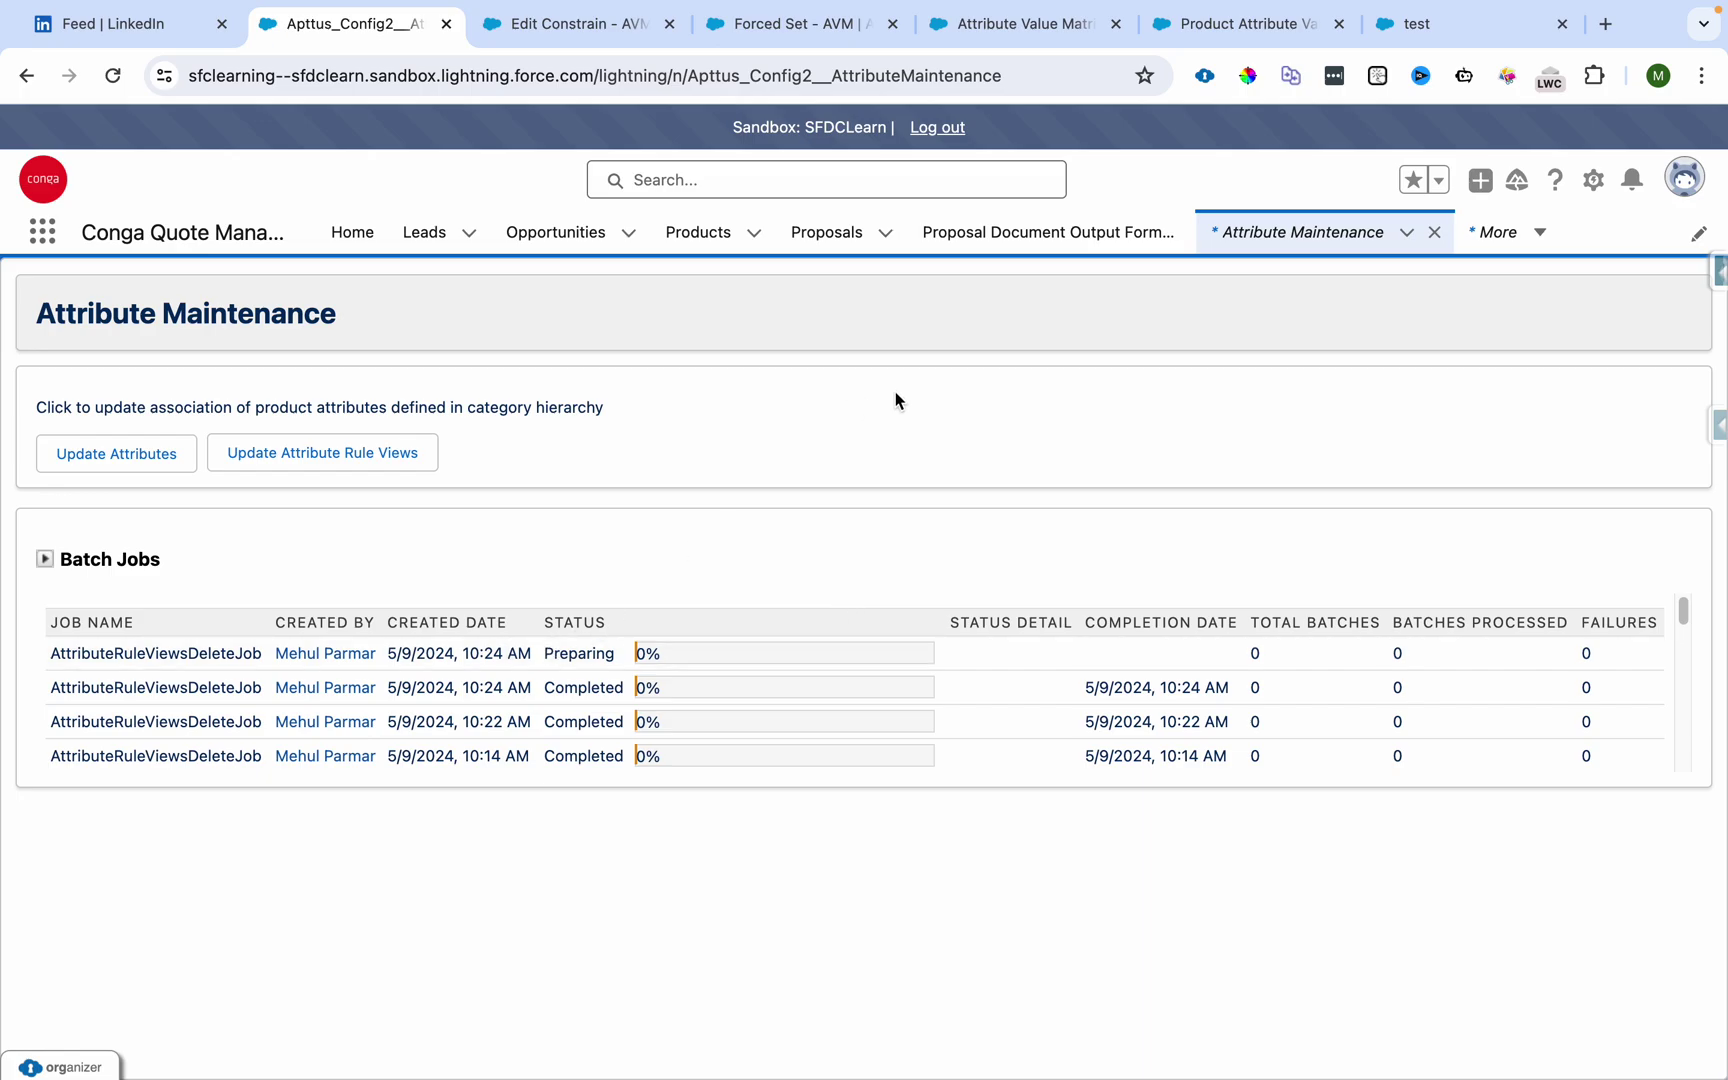
- Reload the cart and search All Products for 'avm'
{"action": "left_click", "coordinate": [1468, 26]}
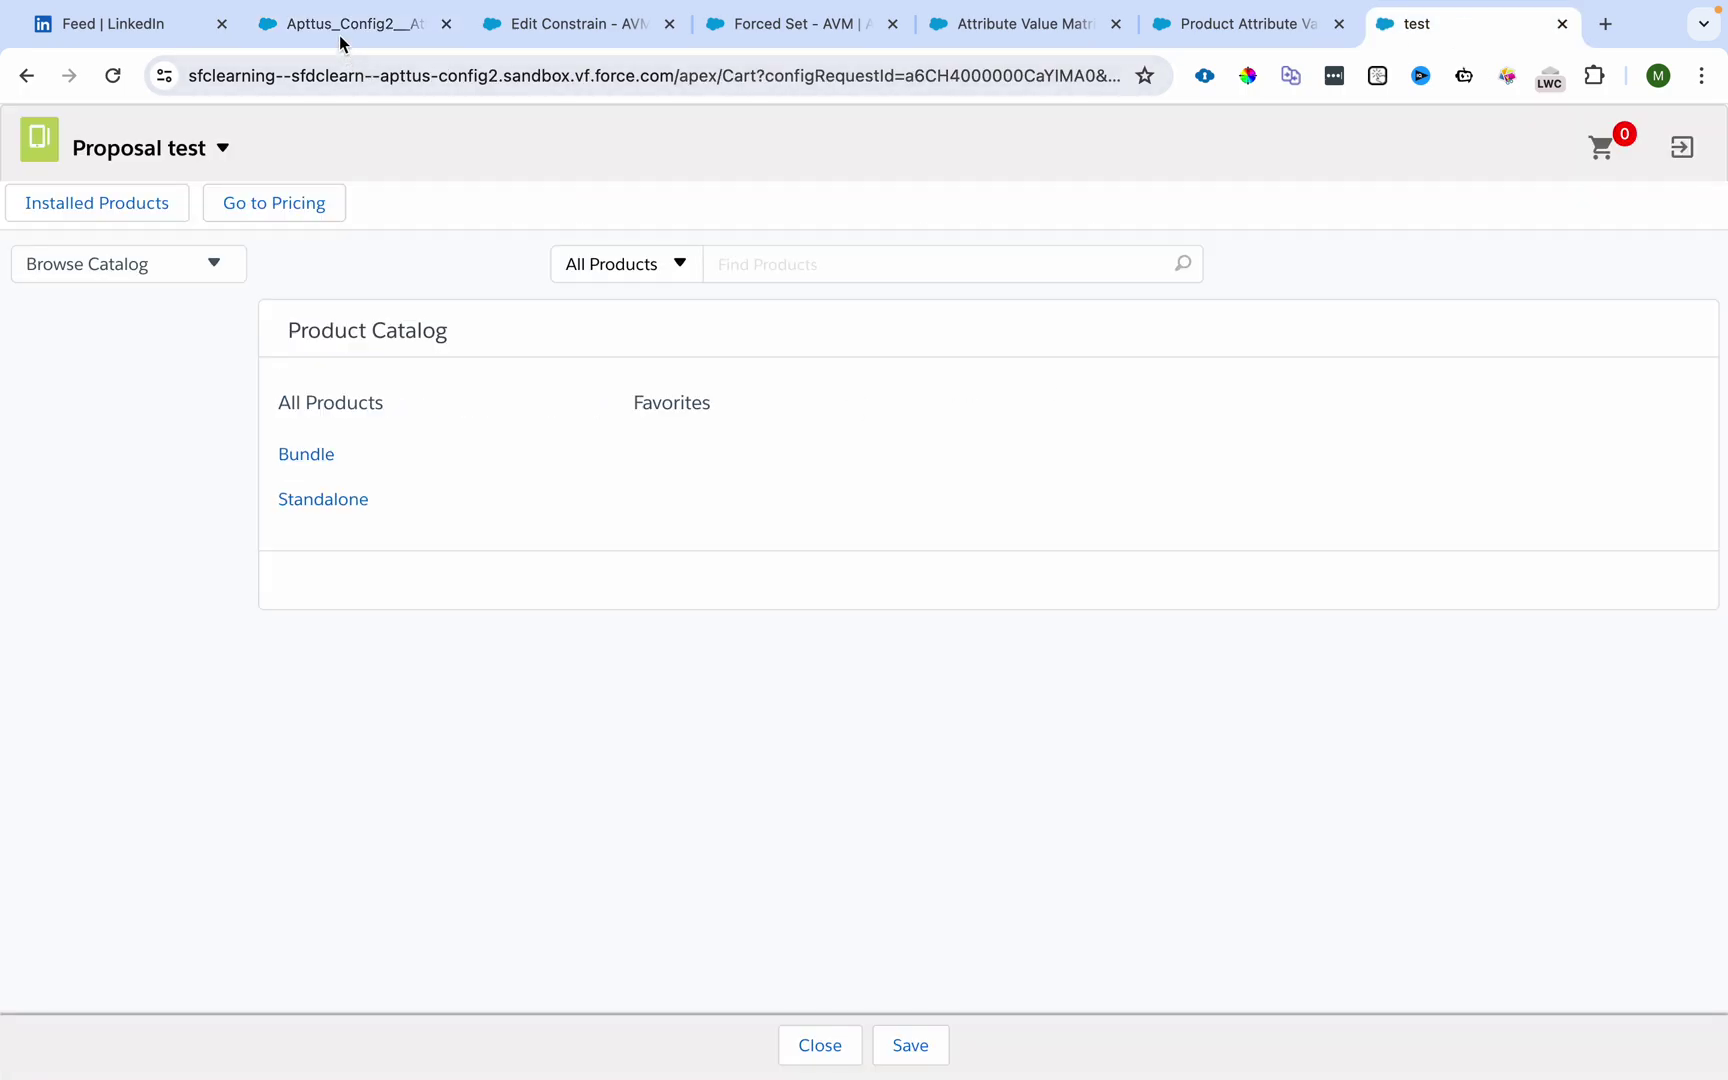
{"action": "left_click", "coordinate": [113, 76]}
{"action": "left_click", "coordinate": [688, 261]}
{"action": "left_click", "coordinate": [849, 314]}
{"action": "left_click", "coordinate": [845, 262]}
{"action": "type", "text": "avm"}
{"action": "key", "text": "Return"}
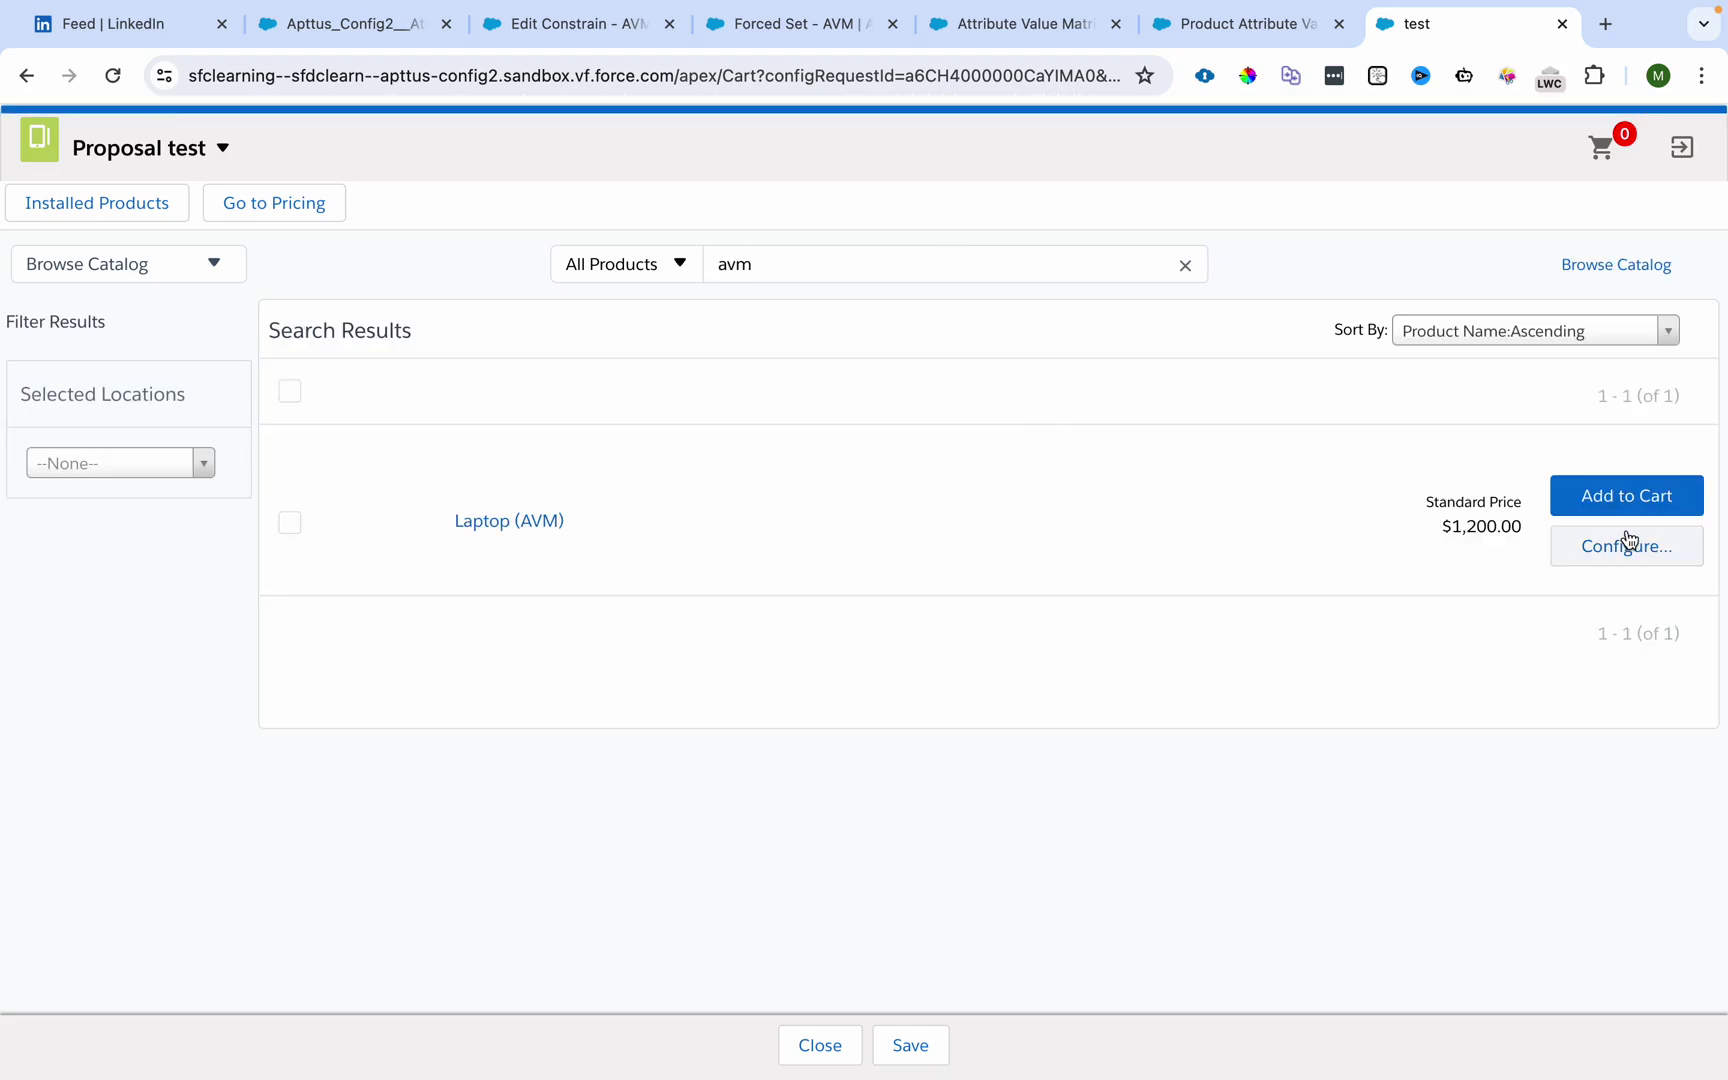
- Configure Laptop (AVM) with the 13th Gen, i7 processor and check which RAM sizes remain
{"action": "left_click", "coordinate": [1636, 541]}
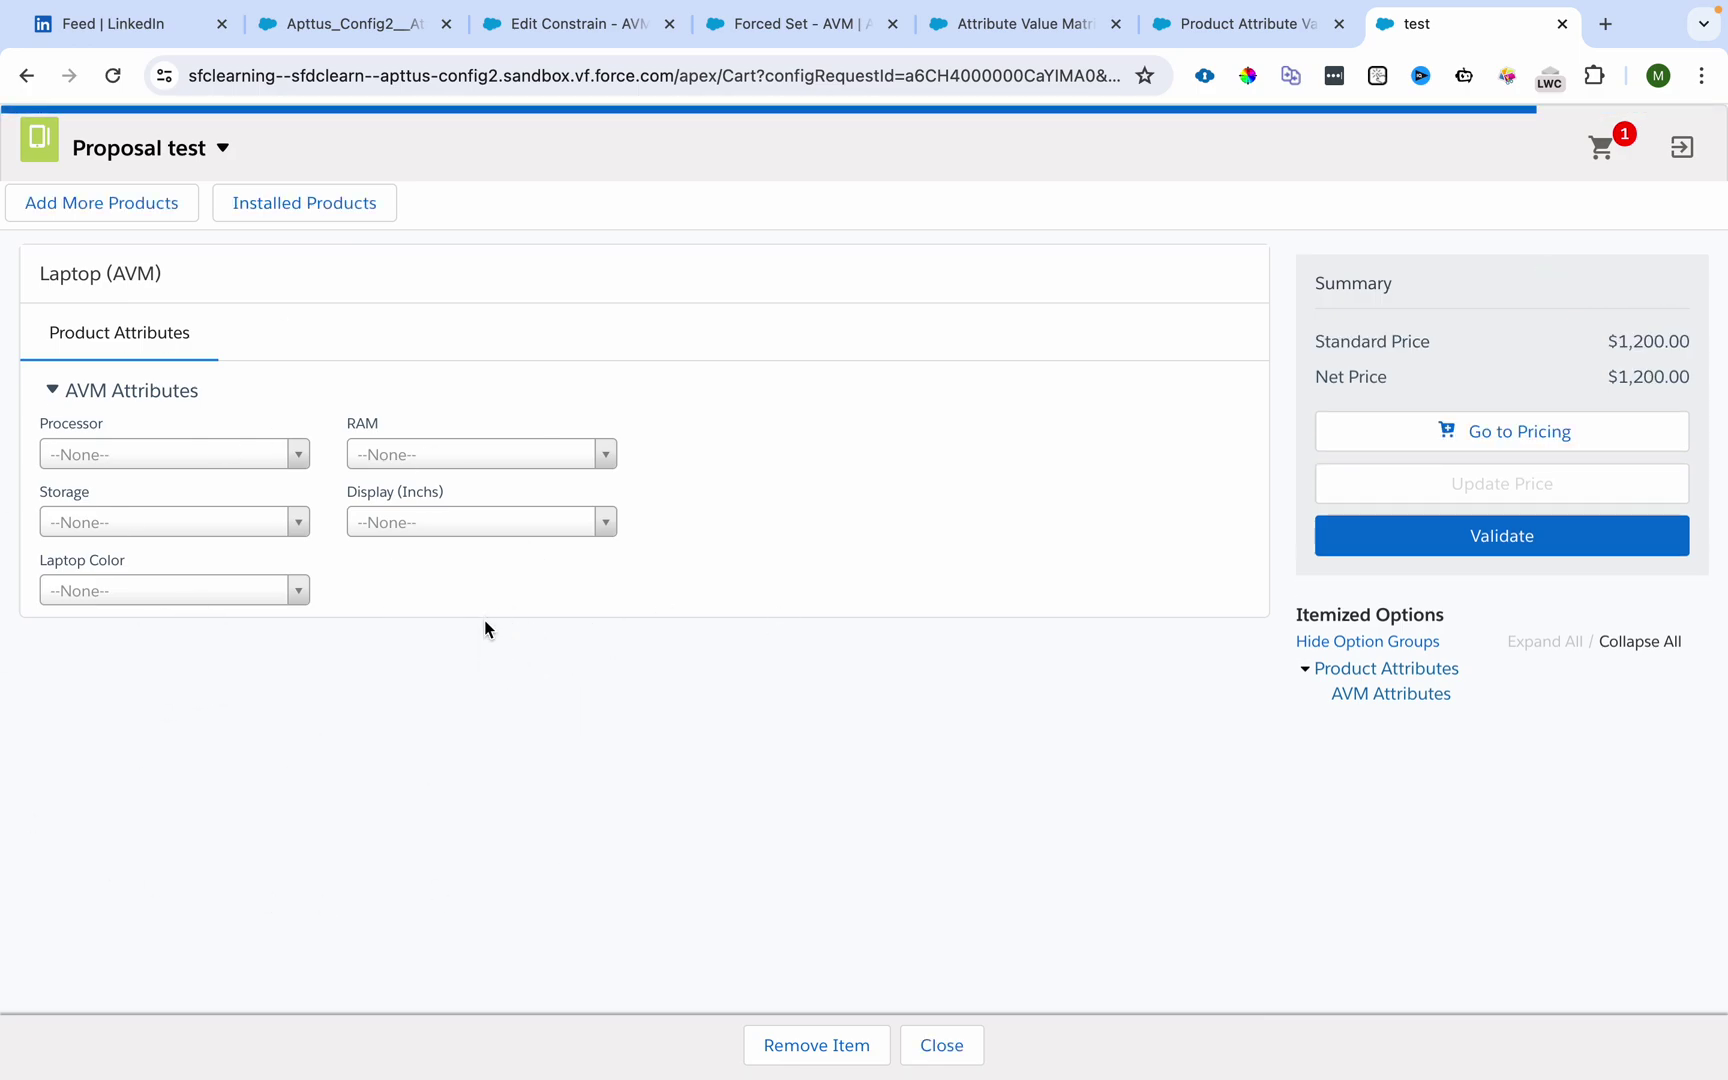
{"action": "left_click", "coordinate": [157, 465]}
{"action": "left_click", "coordinate": [505, 463]}
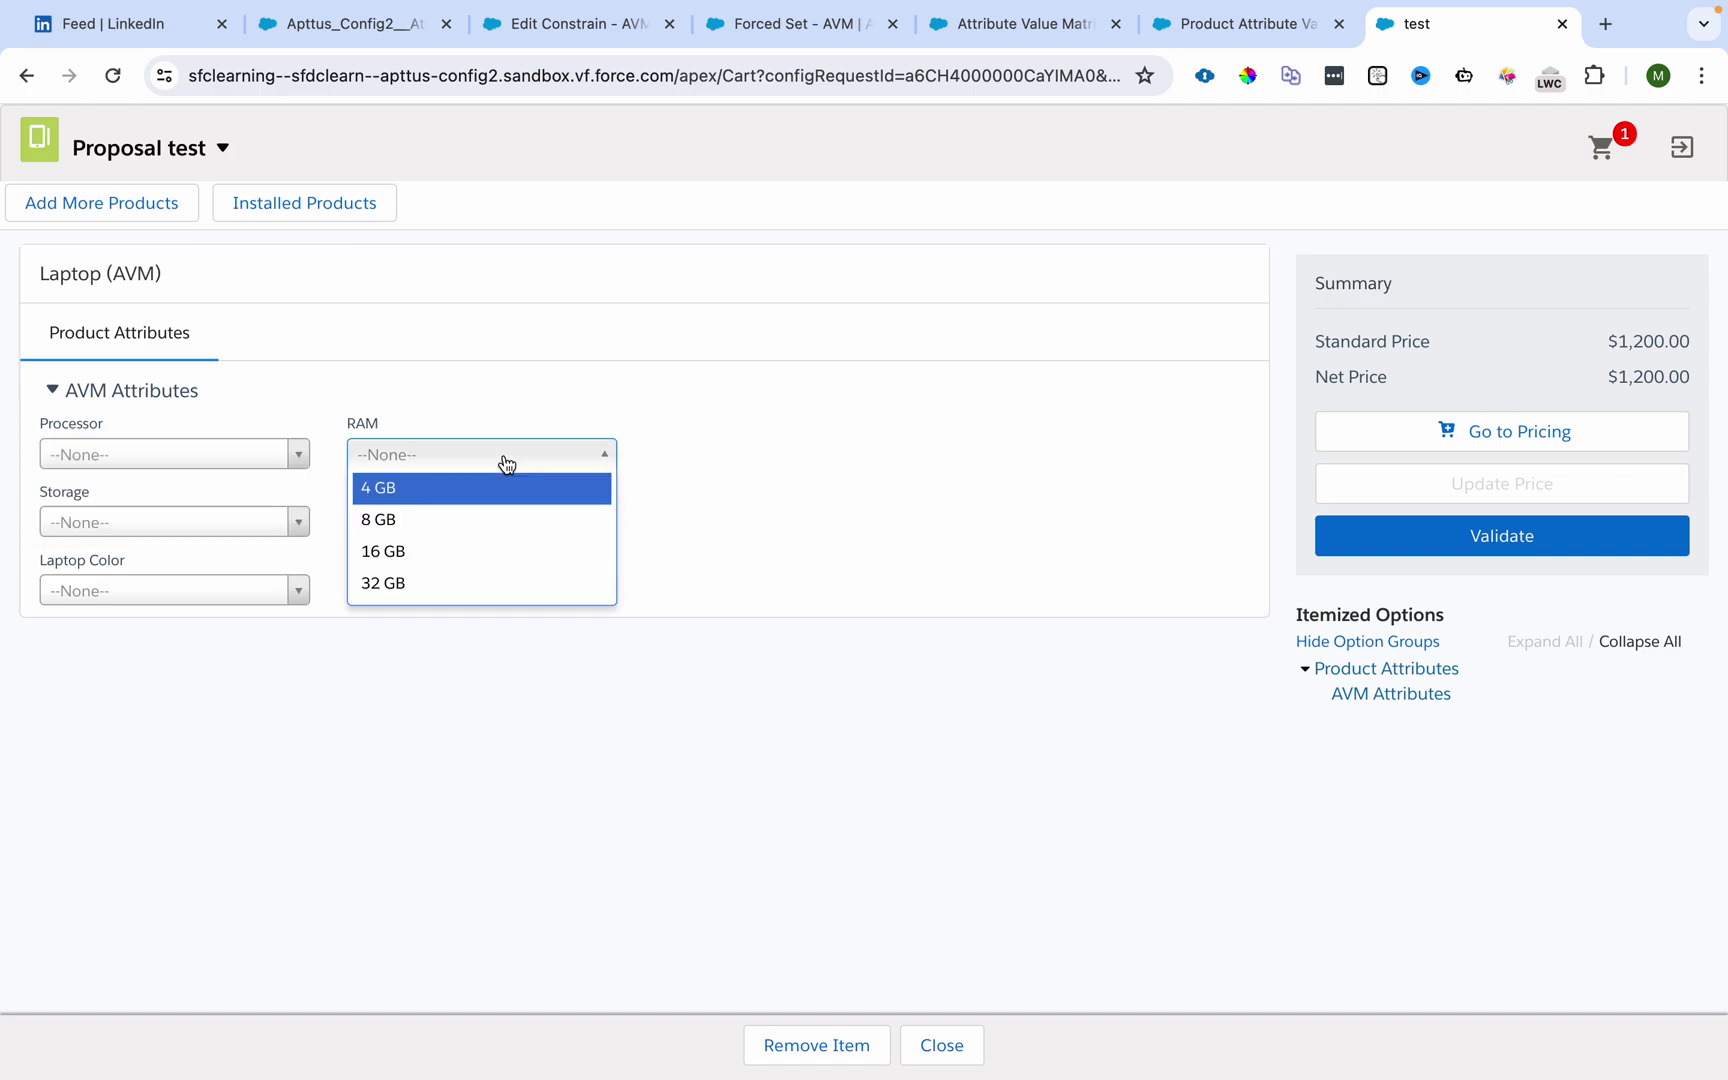
{"action": "left_click", "coordinate": [441, 679]}
{"action": "left_click", "coordinate": [163, 466]}
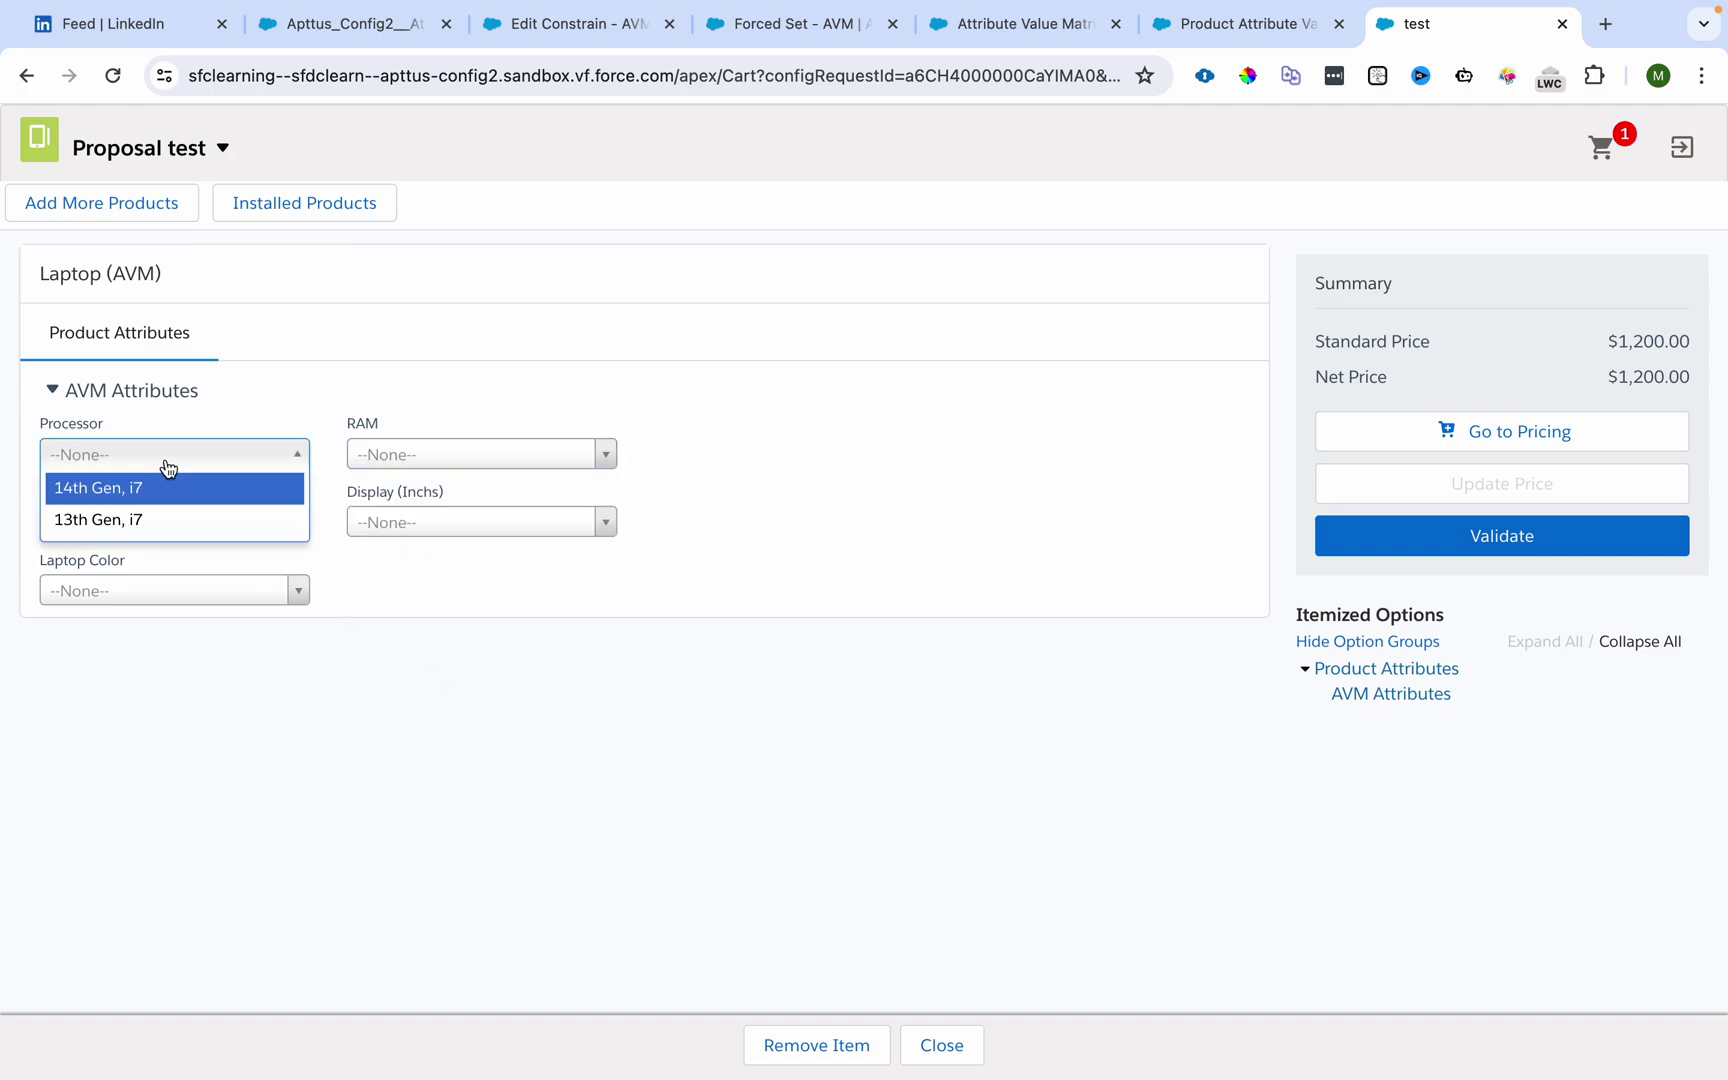
{"action": "left_click", "coordinate": [171, 528]}
{"action": "left_click", "coordinate": [470, 458]}
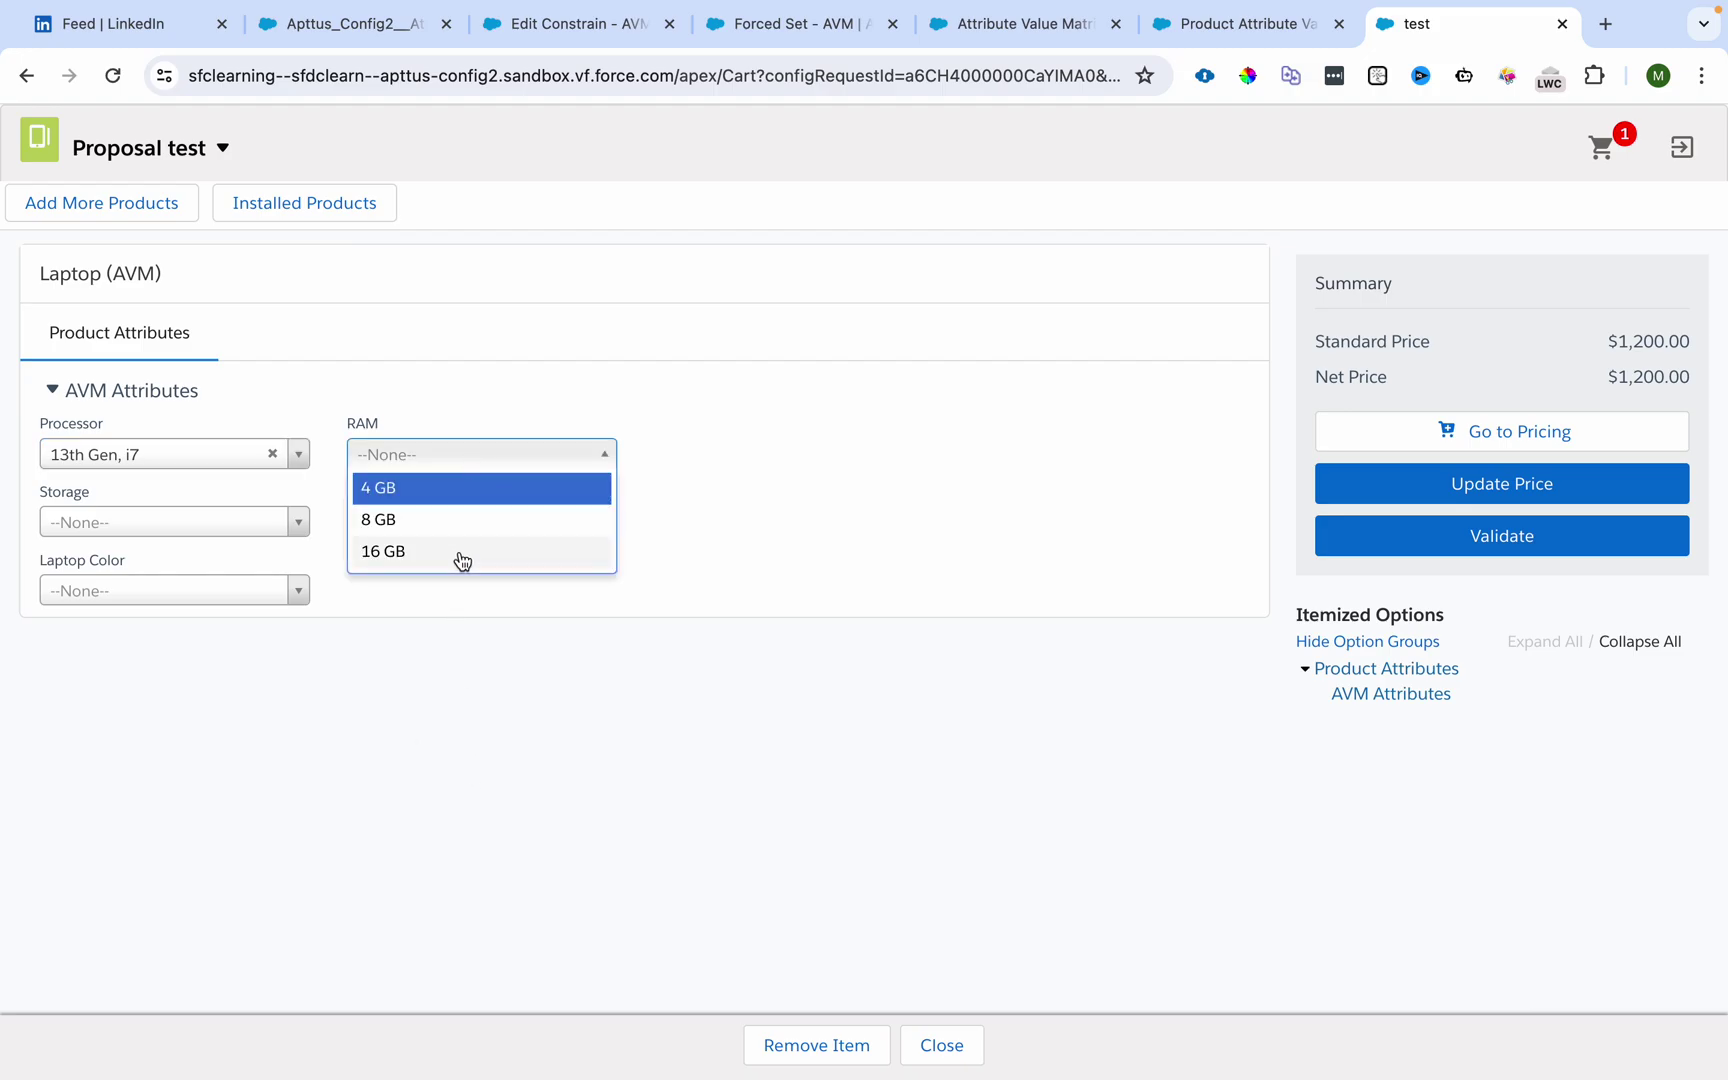
- Choose 4 GB RAM, comparing against the Constrain - AVM matrix rows
{"action": "left_click", "coordinate": [540, 24]}
{"action": "scroll", "coordinate": [1003, 615], "scroll_direction": "down", "scroll_amount": 10}
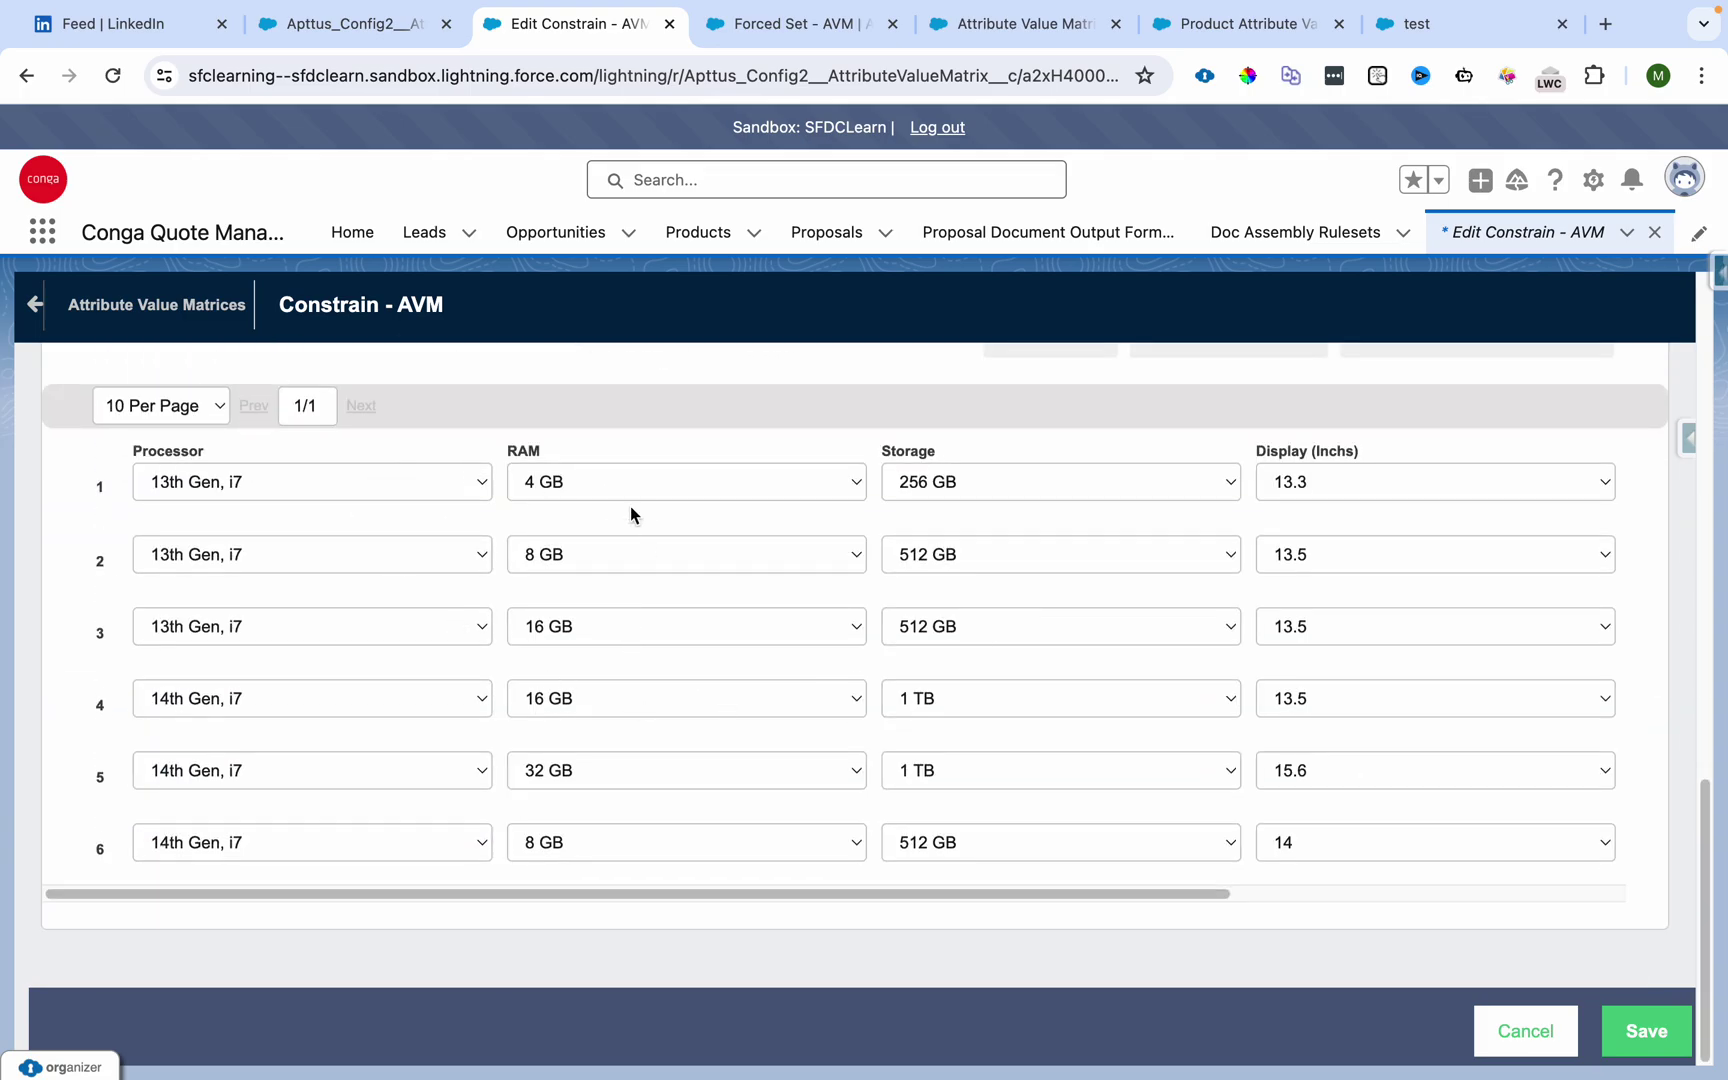
{"action": "left_click", "coordinate": [1399, 37]}
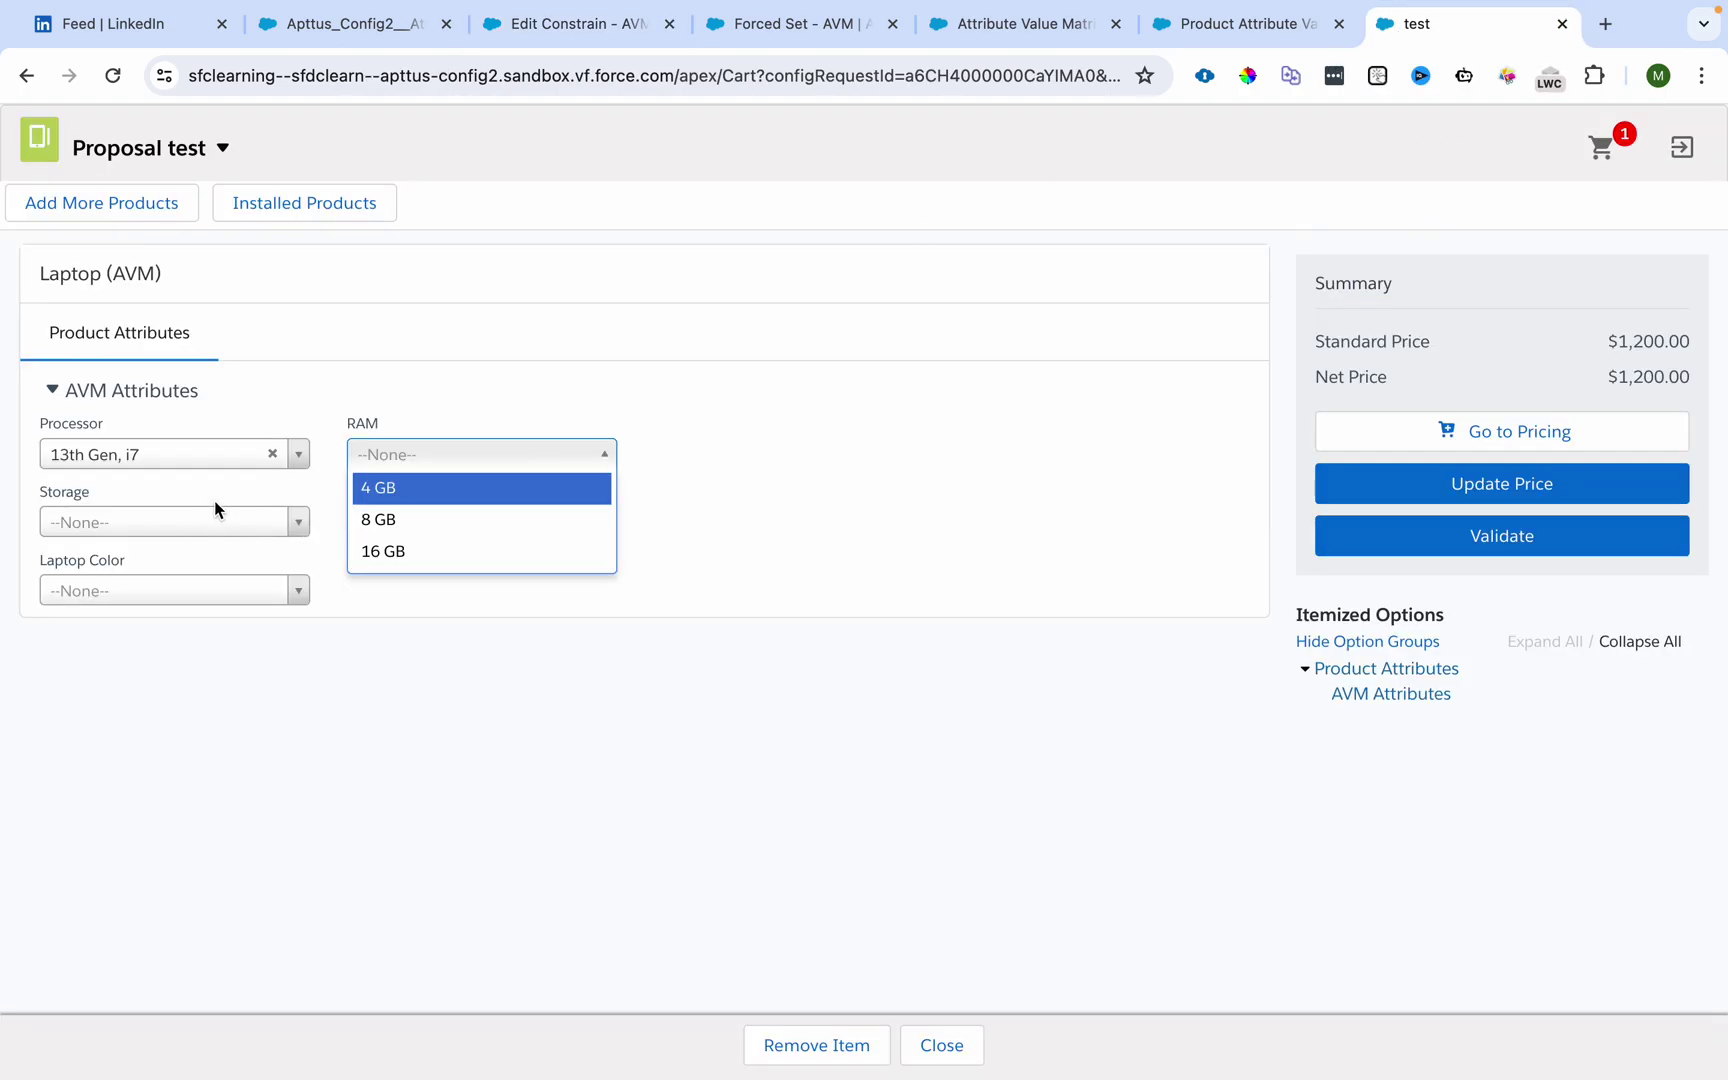
{"action": "left_click", "coordinate": [425, 500]}
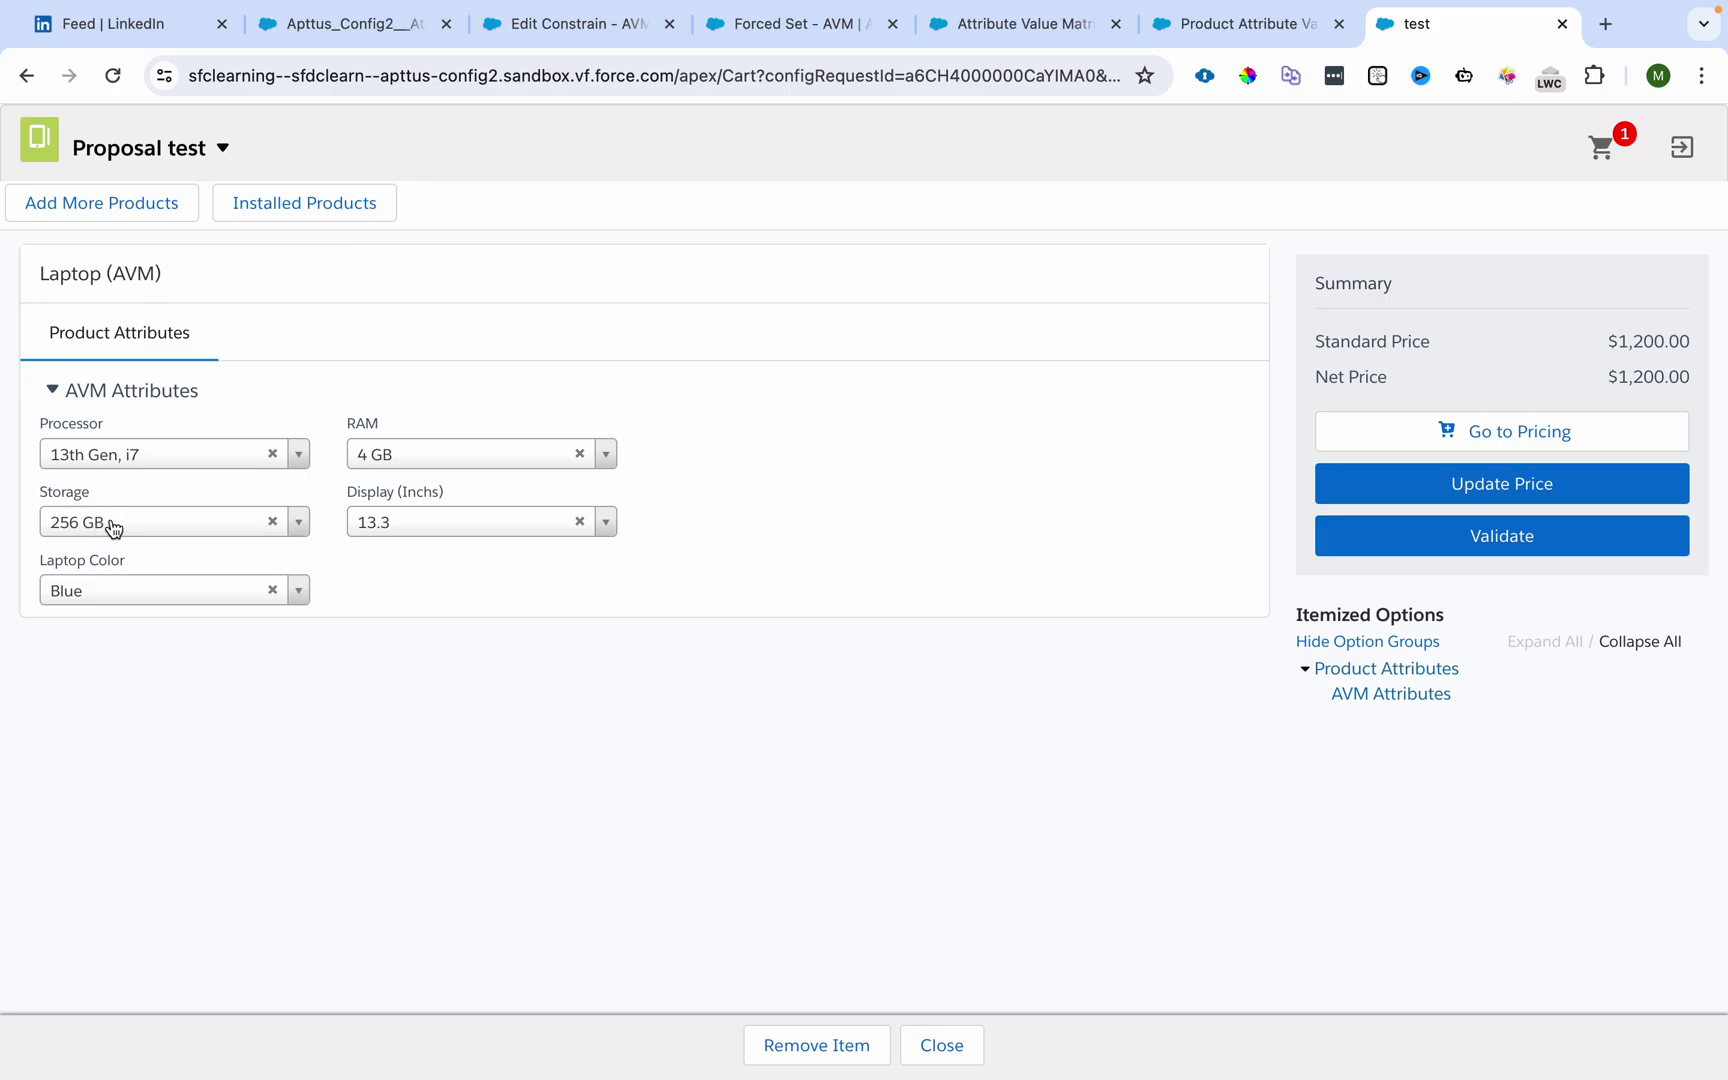
{"action": "left_click", "coordinate": [501, 36]}
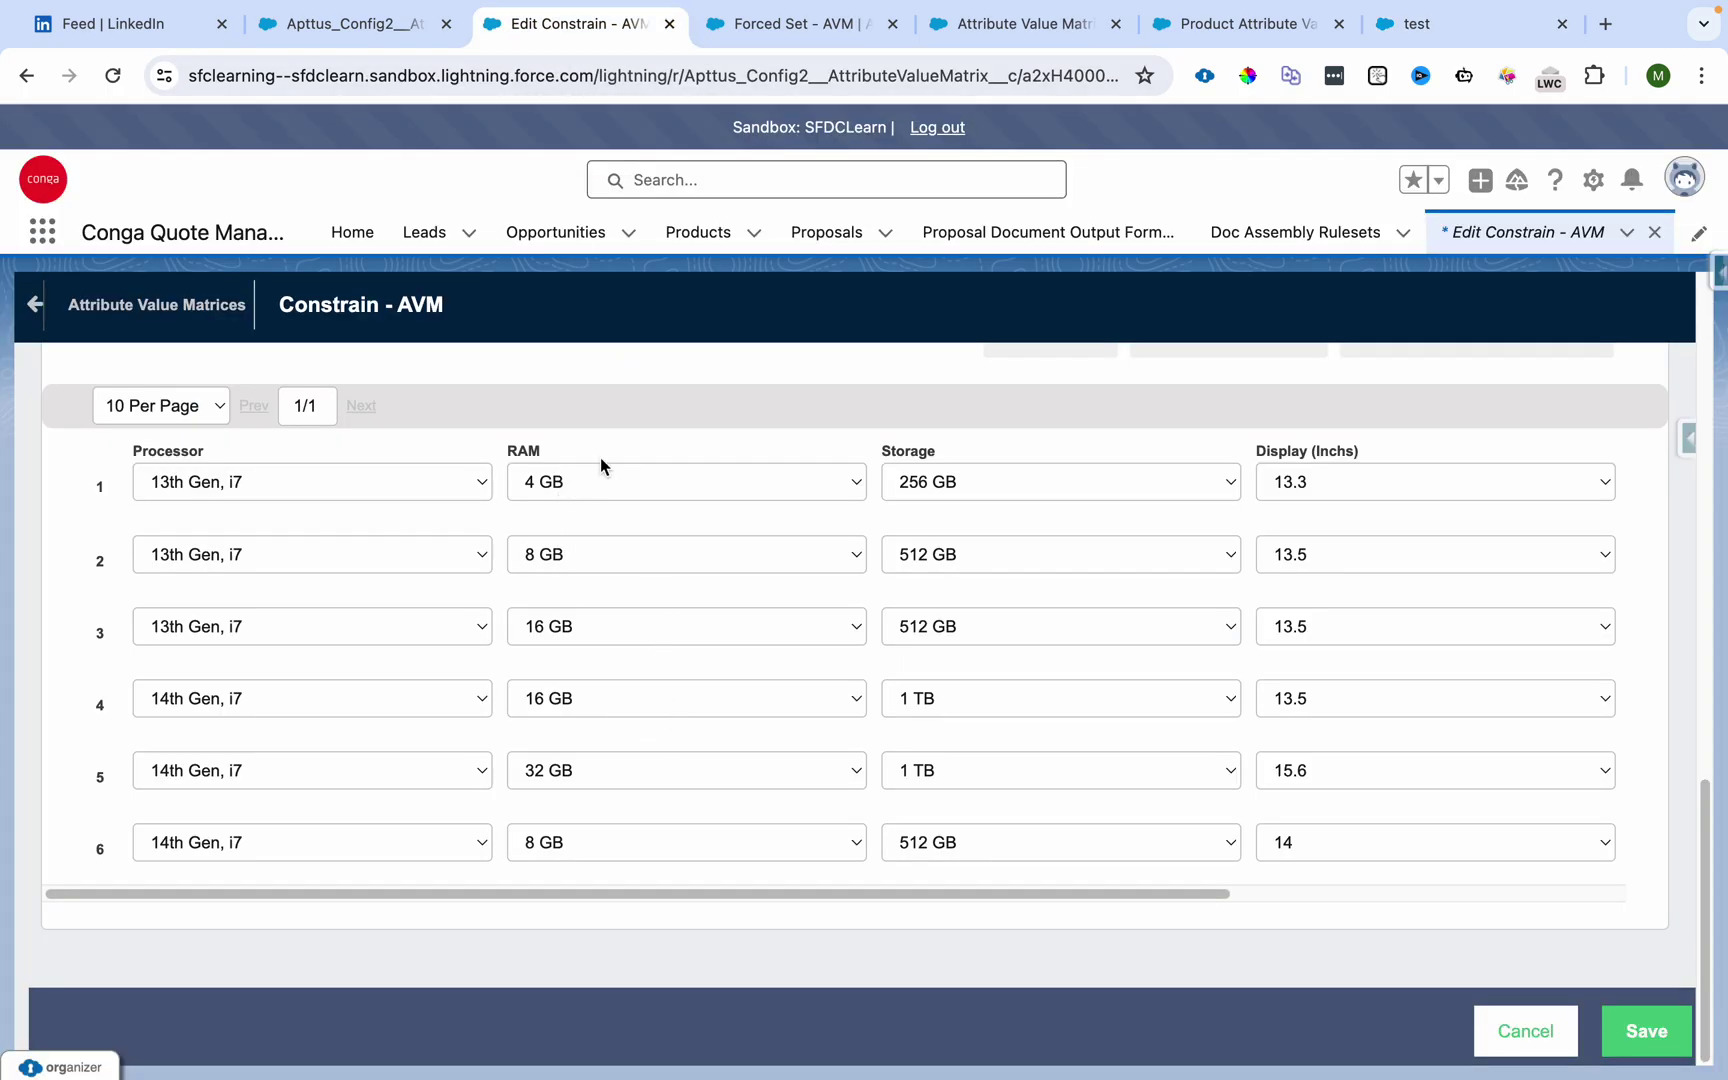
{"action": "left_click_drag", "start_coordinate": [1048, 893], "coordinate": [895, 925]}
- Clear the RAM, Display, Storage and Laptop Color values
{"action": "left_click", "coordinate": [1418, 26]}
{"action": "left_click", "coordinate": [540, 455]}
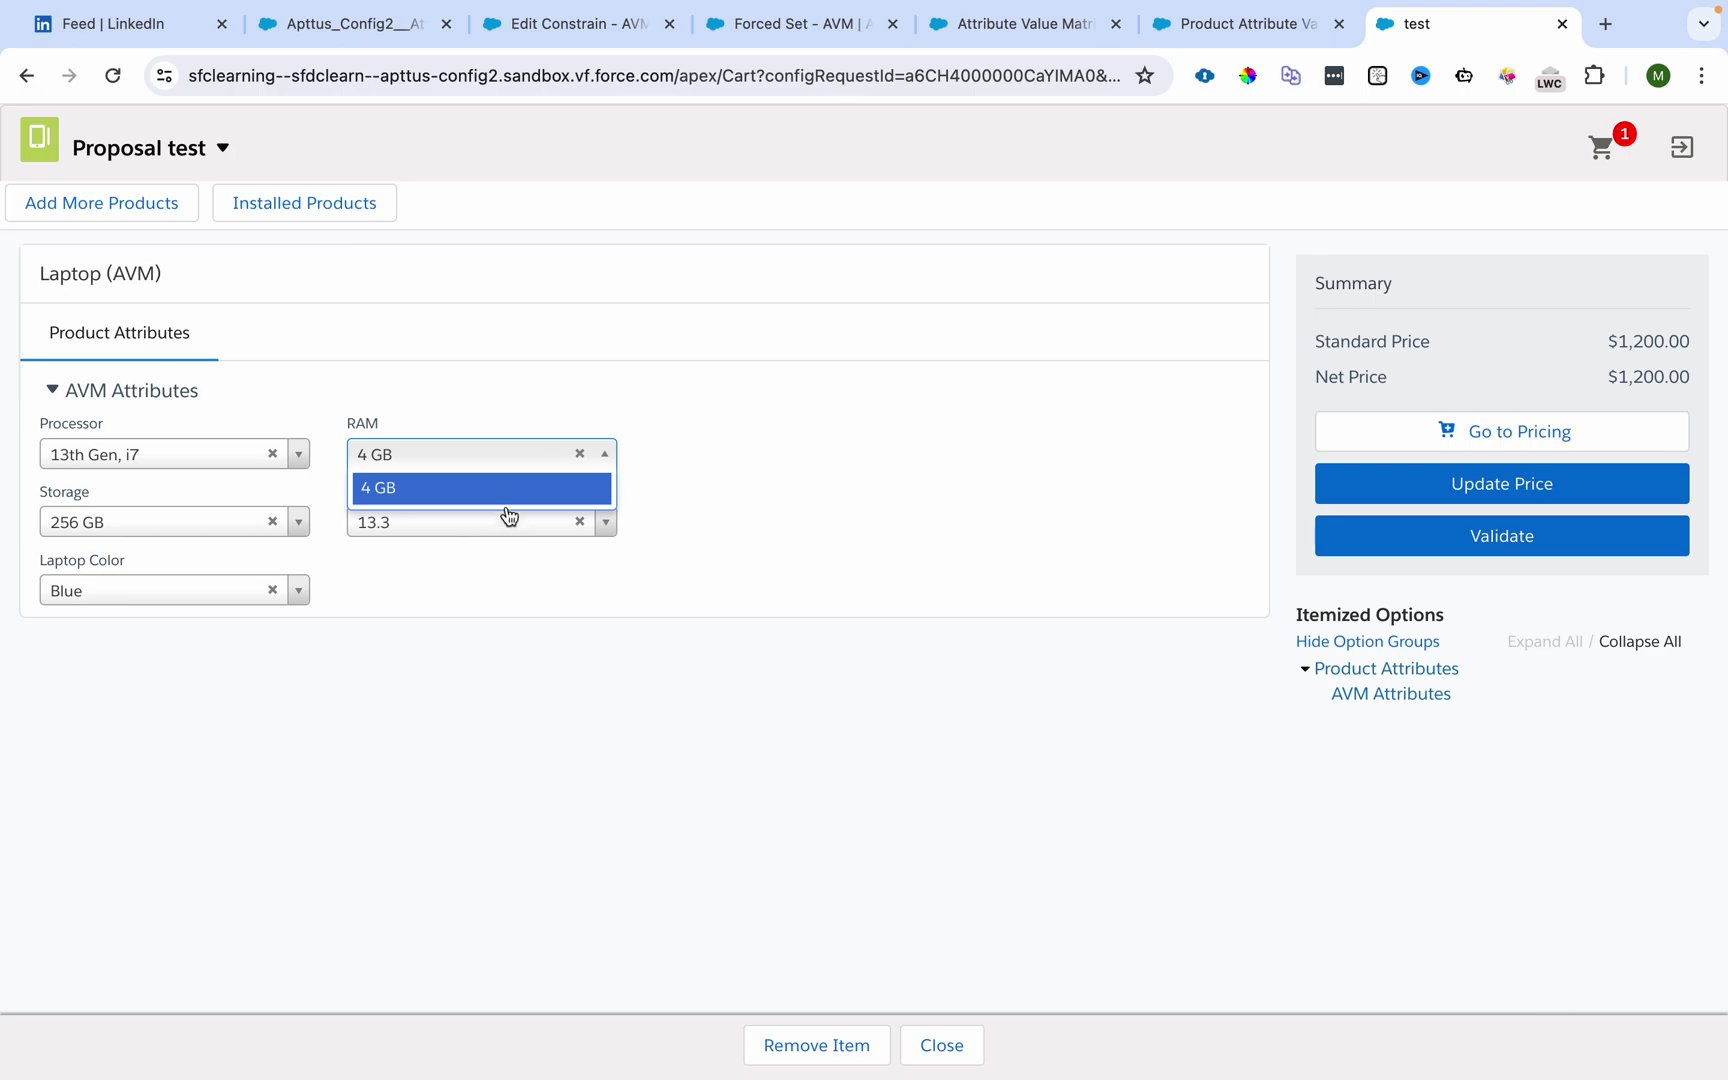
{"action": "left_click", "coordinate": [579, 454]}
{"action": "left_click", "coordinate": [579, 521]}
{"action": "left_click", "coordinate": [272, 521]}
{"action": "left_click", "coordinate": [272, 591]}
- Choose 8 GB RAM and inspect the auto-filled Display, Storage and Color options
{"action": "left_click", "coordinate": [452, 454]}
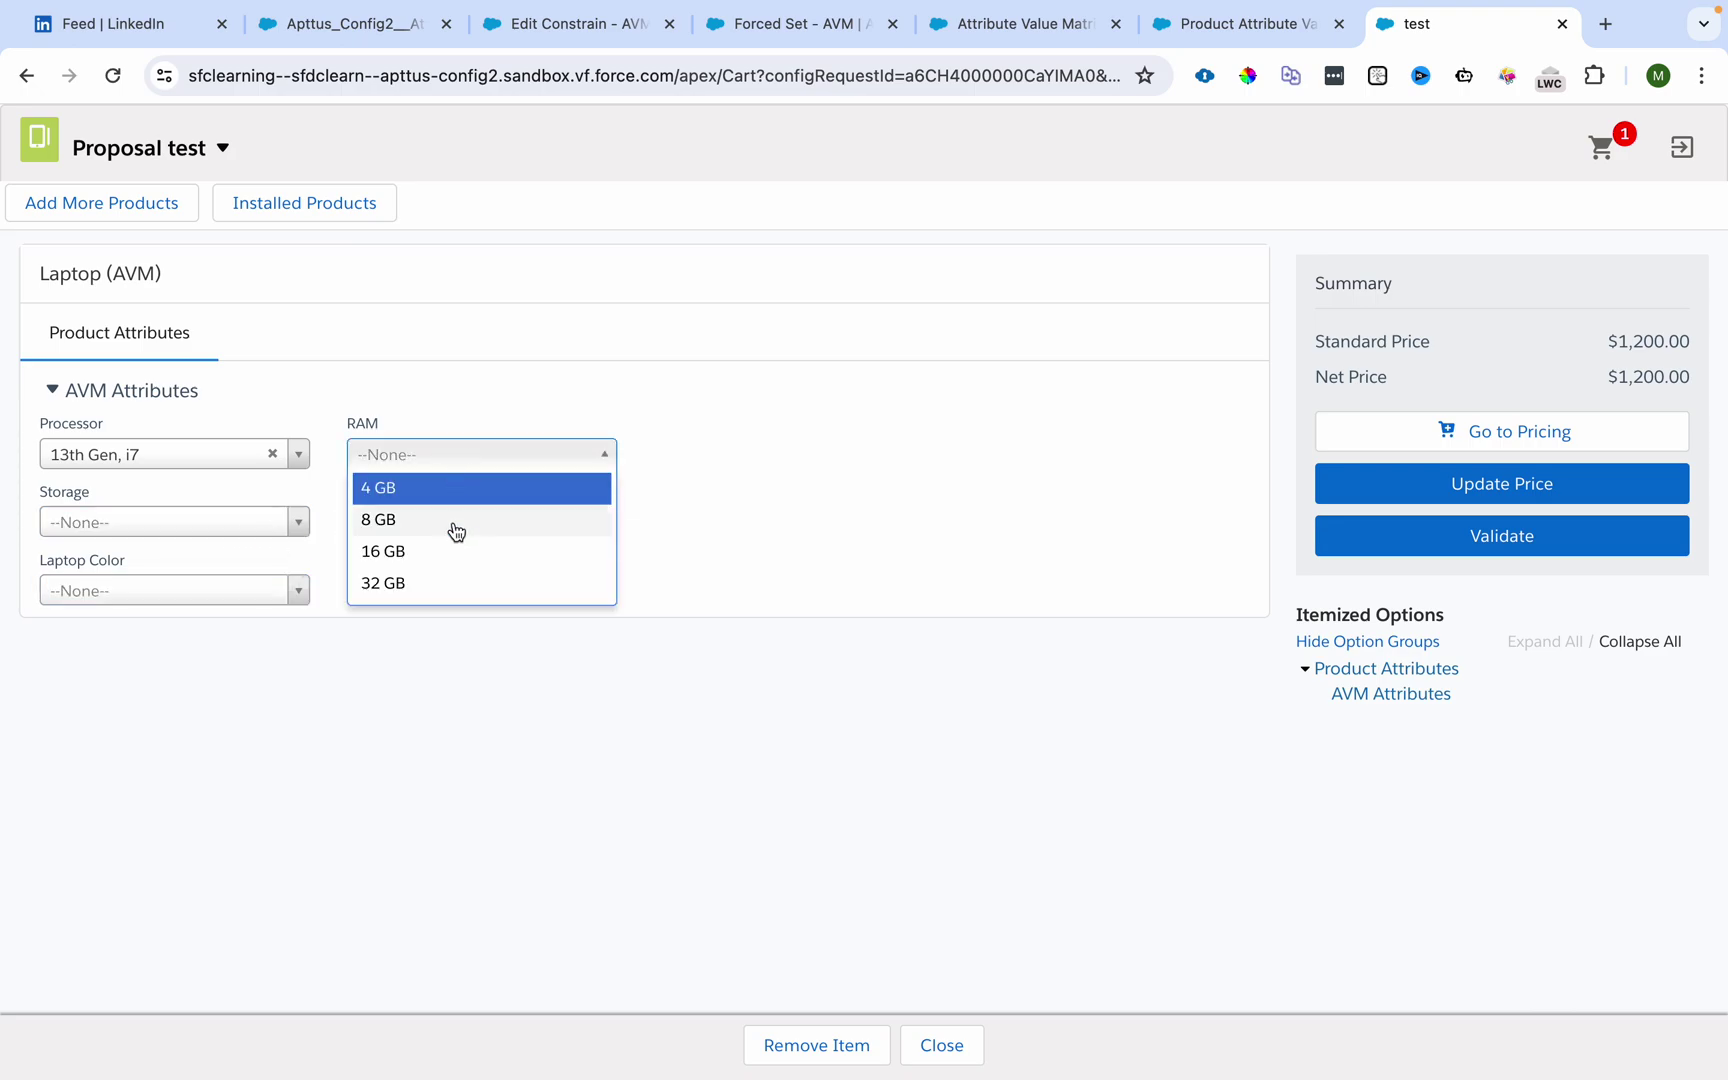
{"action": "left_click", "coordinate": [367, 520]}
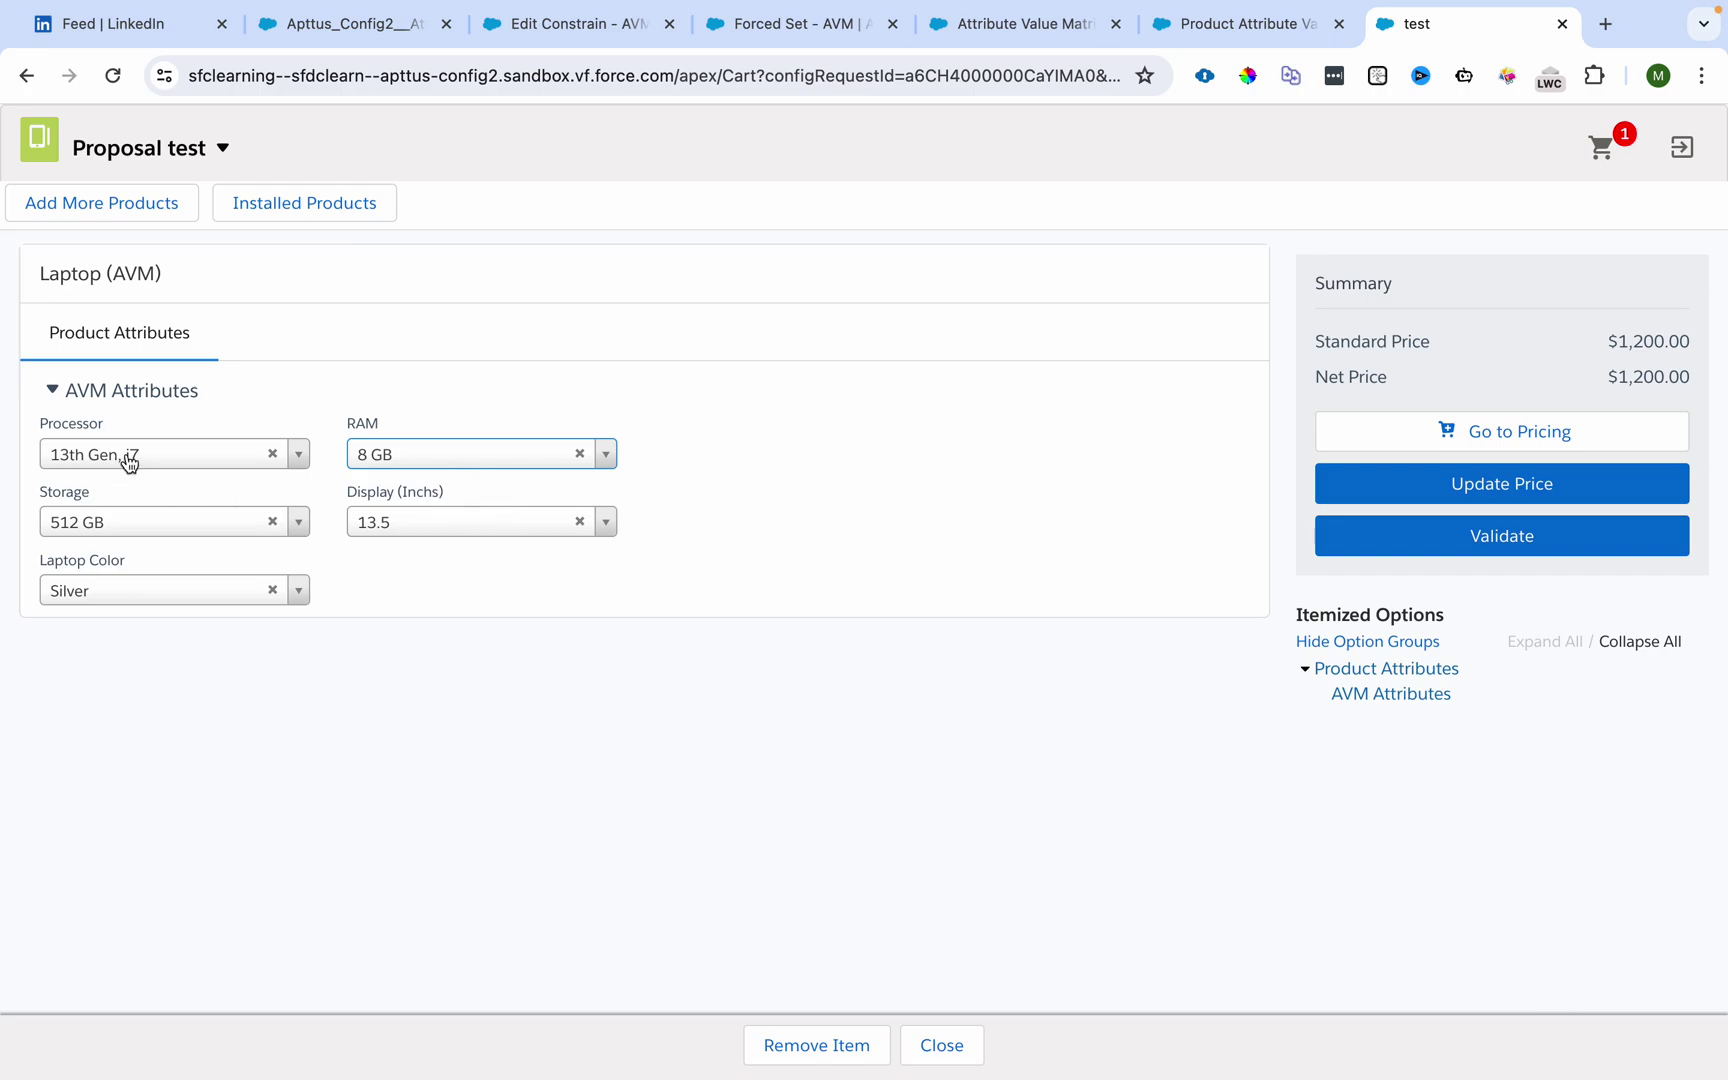
{"action": "left_click", "coordinate": [424, 524]}
{"action": "left_click", "coordinate": [163, 522]}
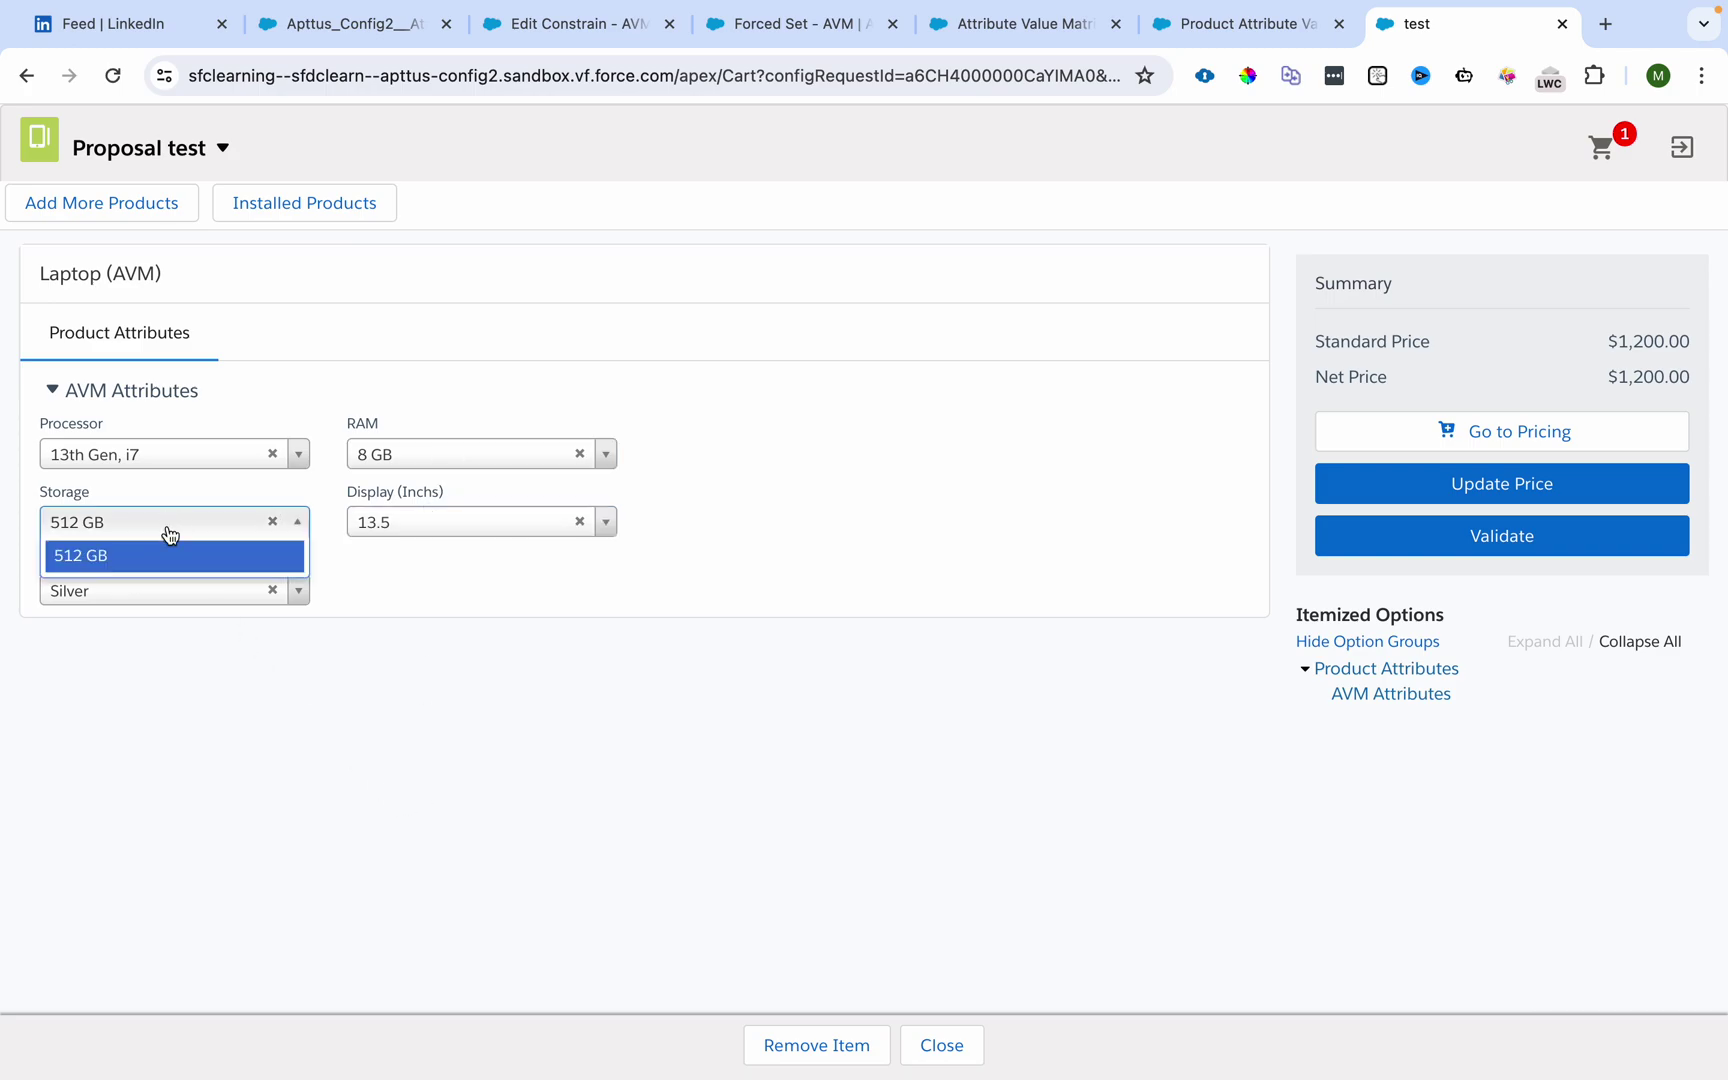
{"action": "left_click", "coordinate": [156, 594]}
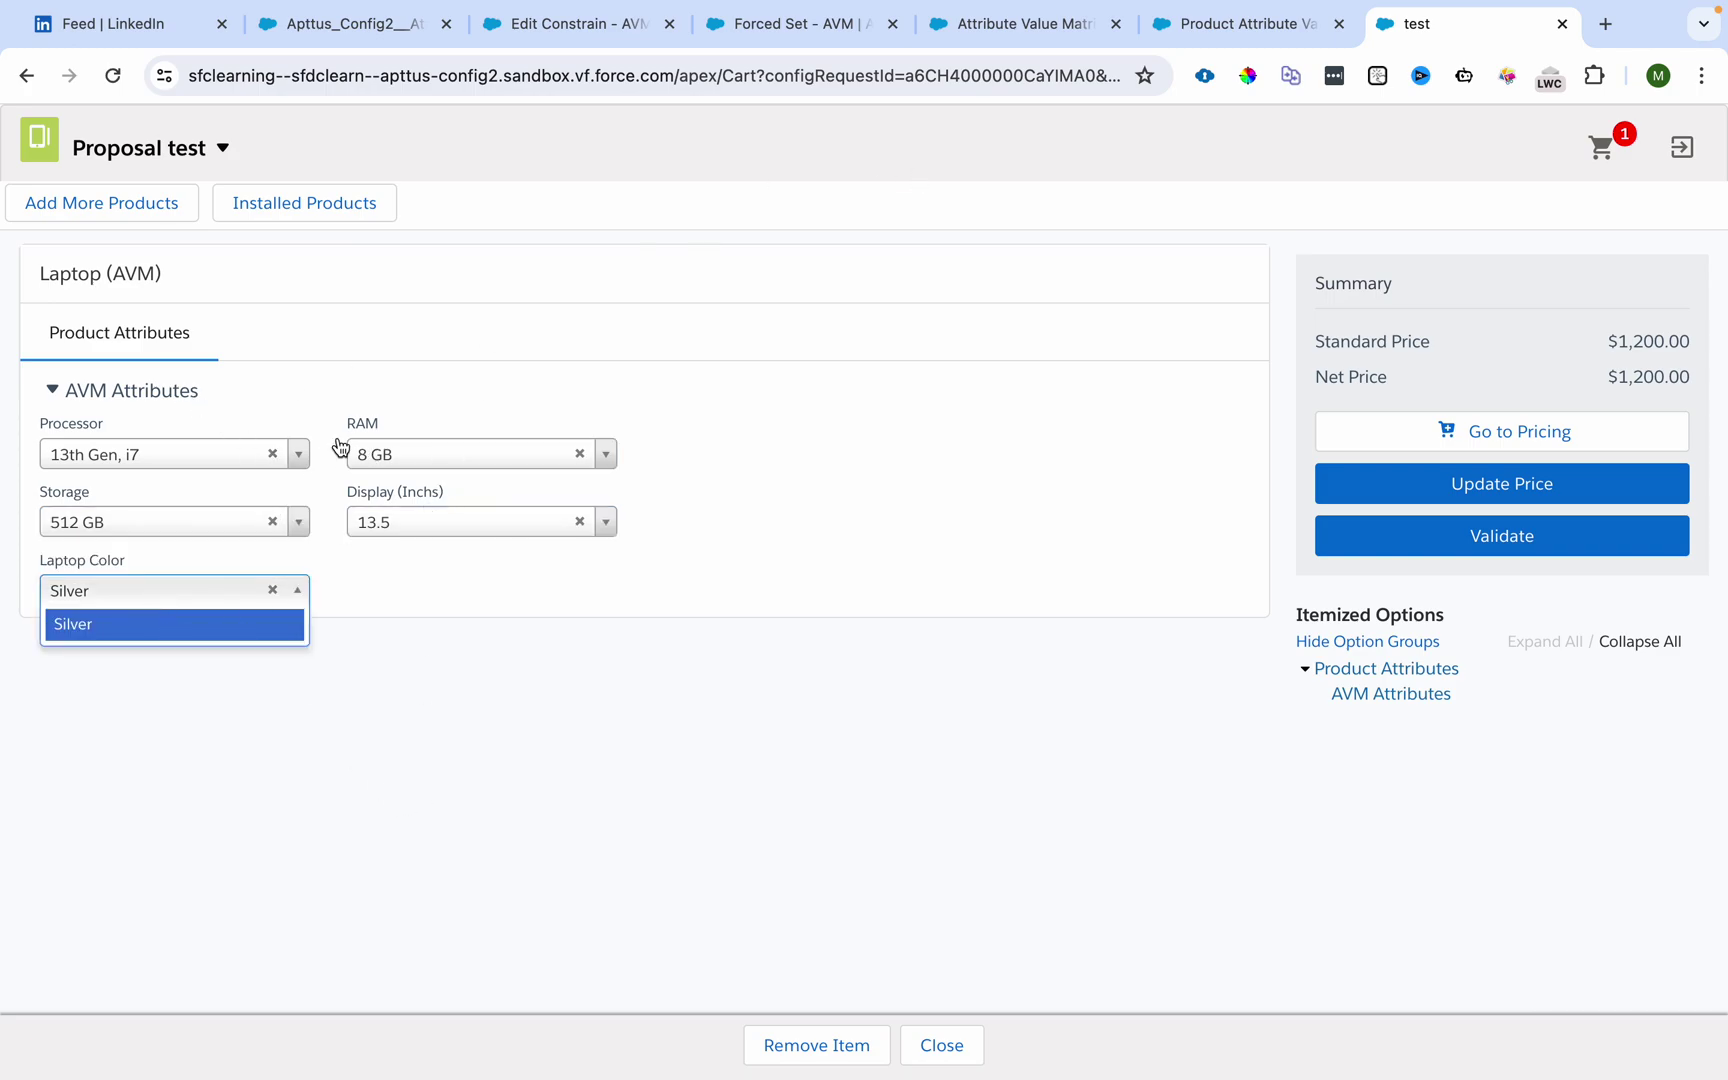
- Clear Storage, Laptop Color, Display and RAM again, keeping 13th Gen, i7
{"action": "left_click", "coordinate": [268, 454]}
{"action": "left_click", "coordinate": [272, 522]}
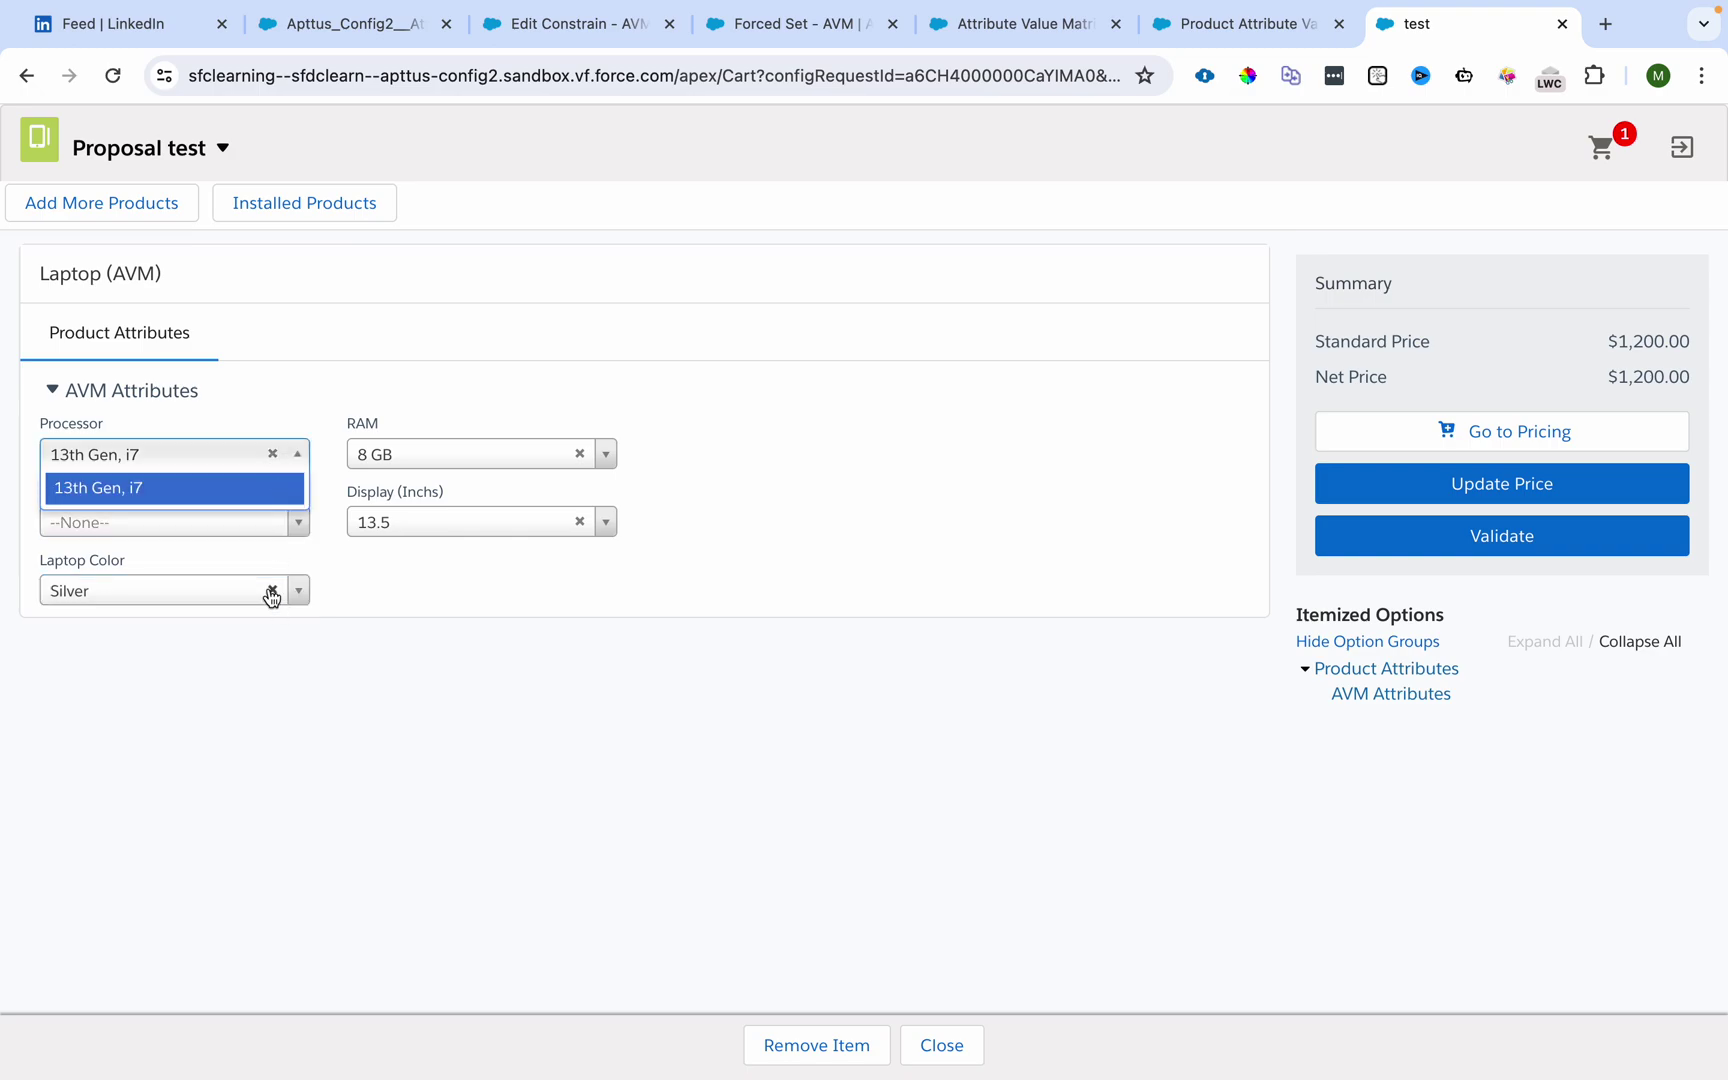
{"action": "left_click", "coordinate": [272, 591]}
{"action": "left_click", "coordinate": [579, 521]}
{"action": "left_click", "coordinate": [579, 454]}
- Choose the 14th Gen, i7 processor and compare its allowed RAM with the Constrain matrix
{"action": "left_click", "coordinate": [211, 485]}
{"action": "left_click", "coordinate": [300, 463]}
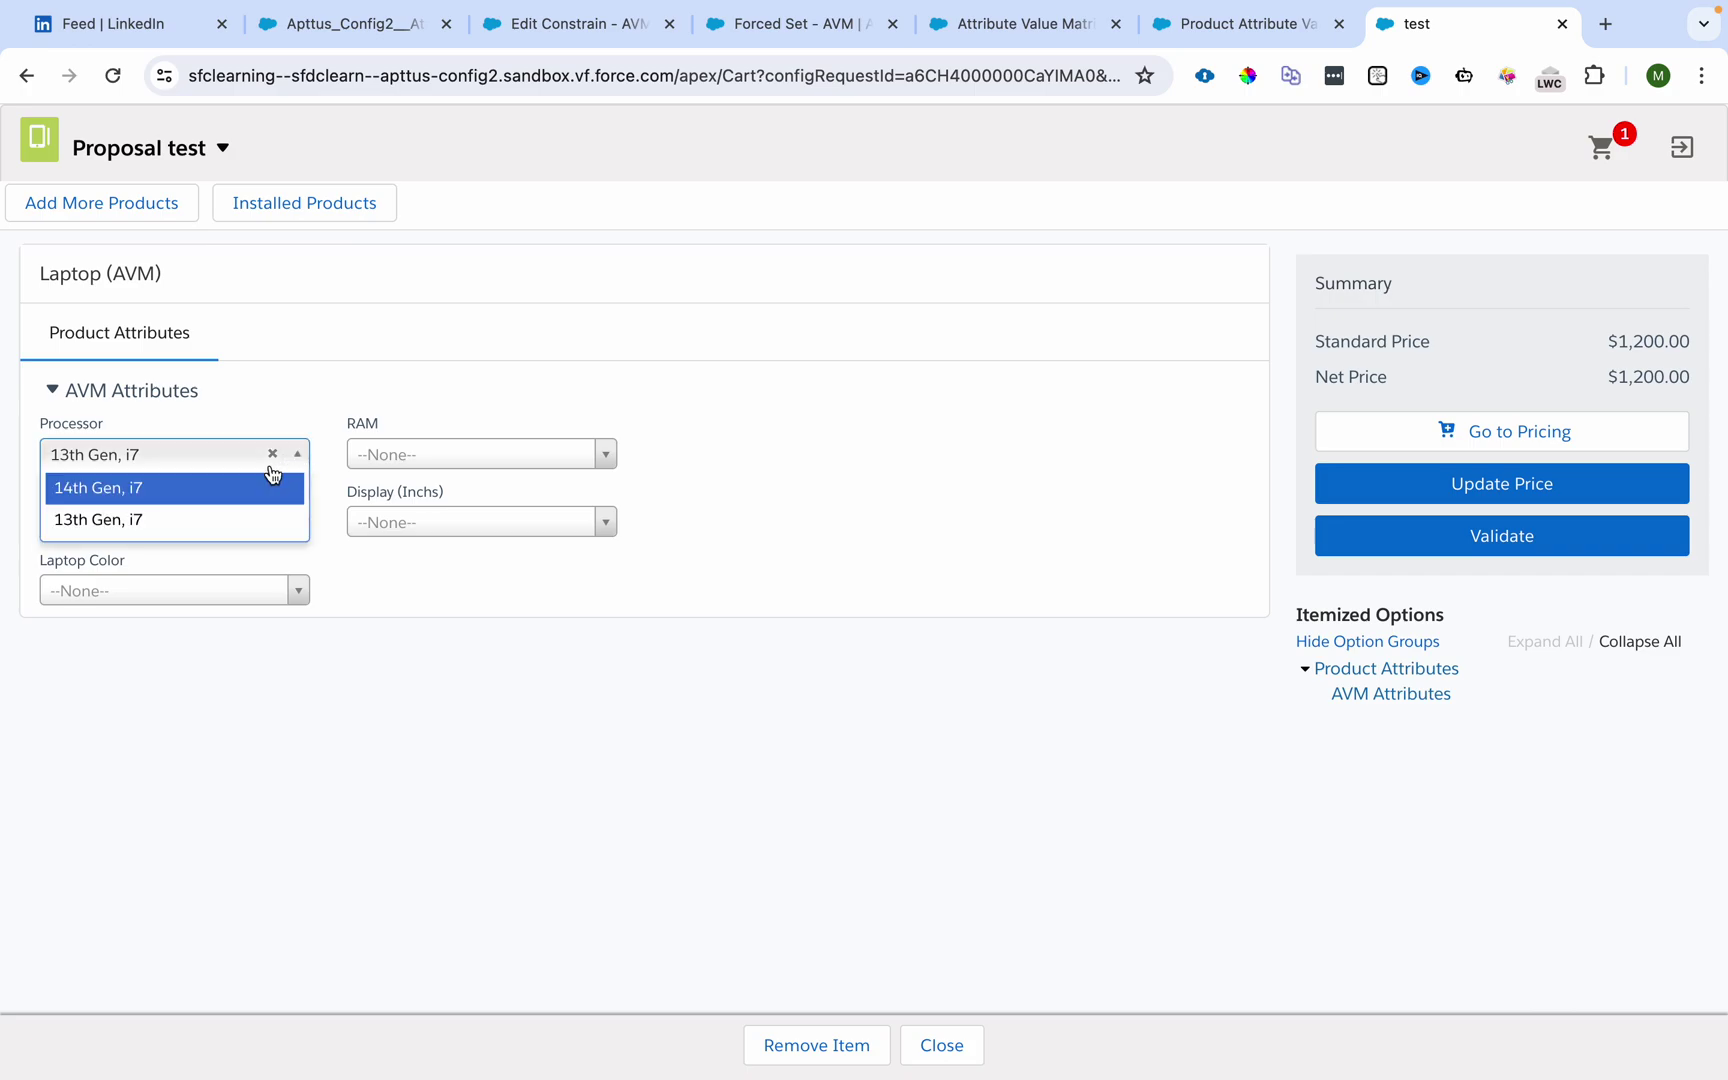
{"action": "left_click", "coordinate": [222, 502]}
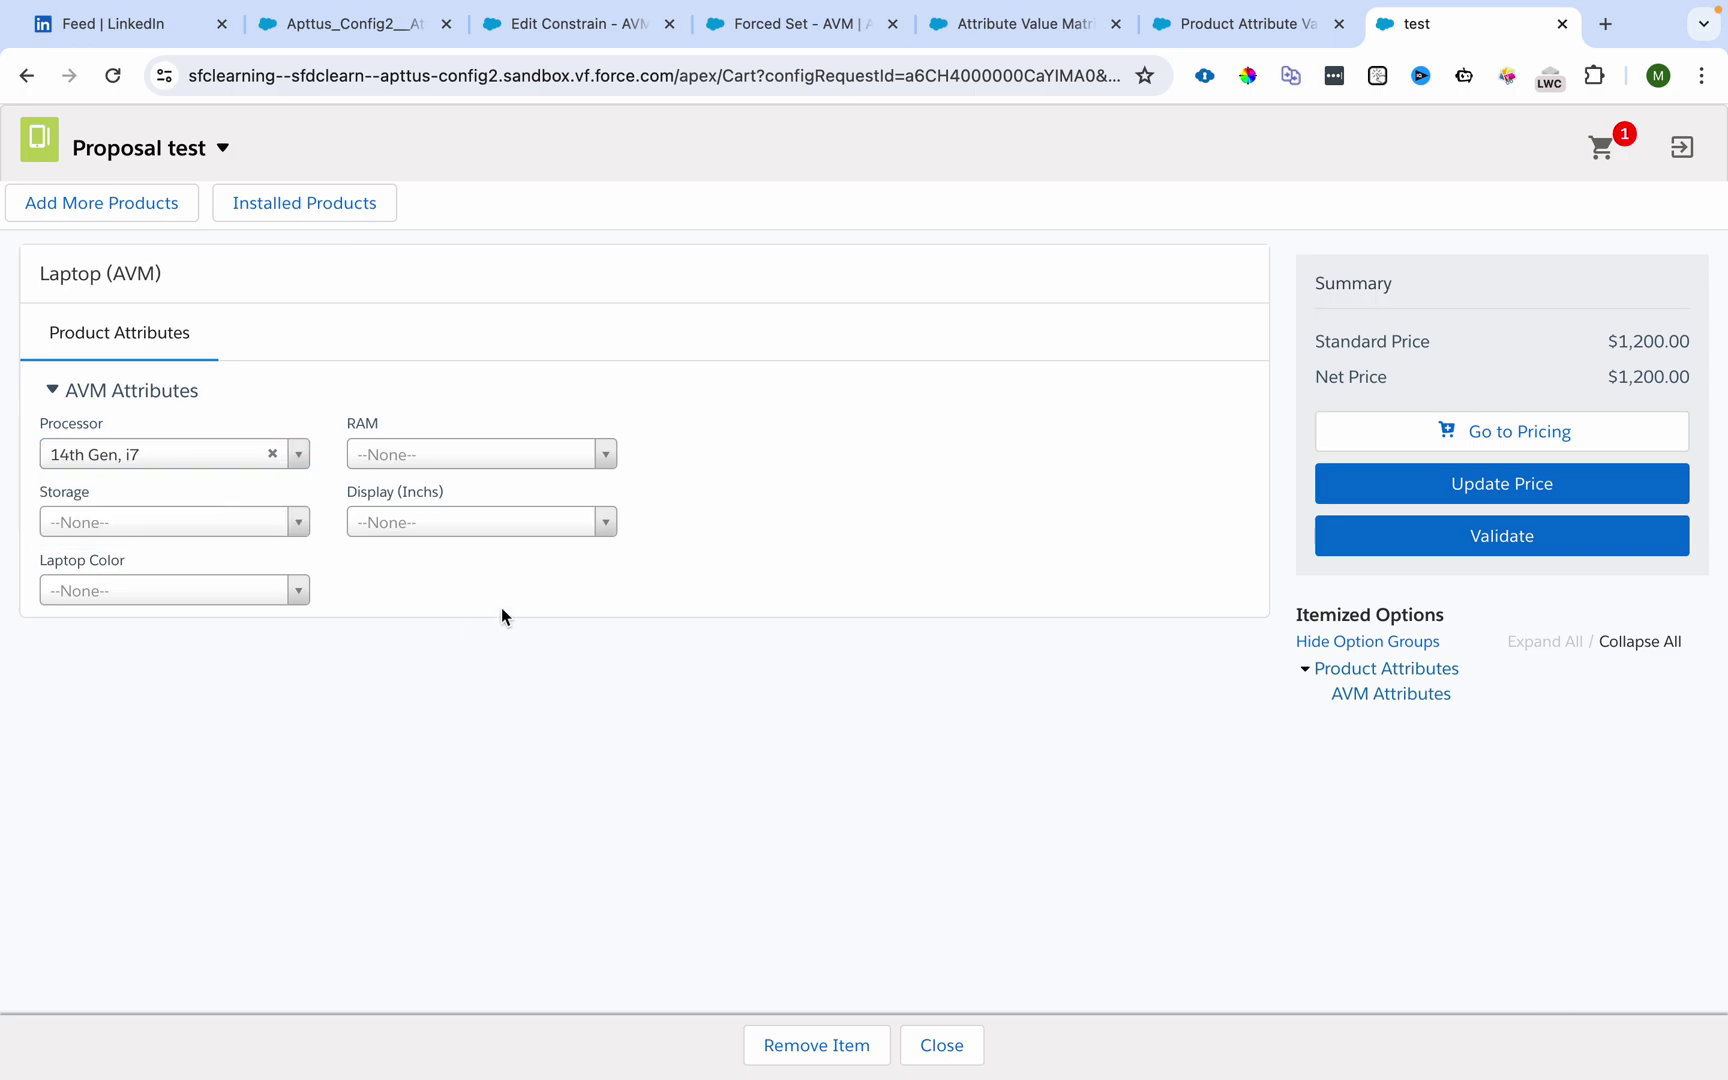
{"action": "left_click", "coordinate": [447, 460]}
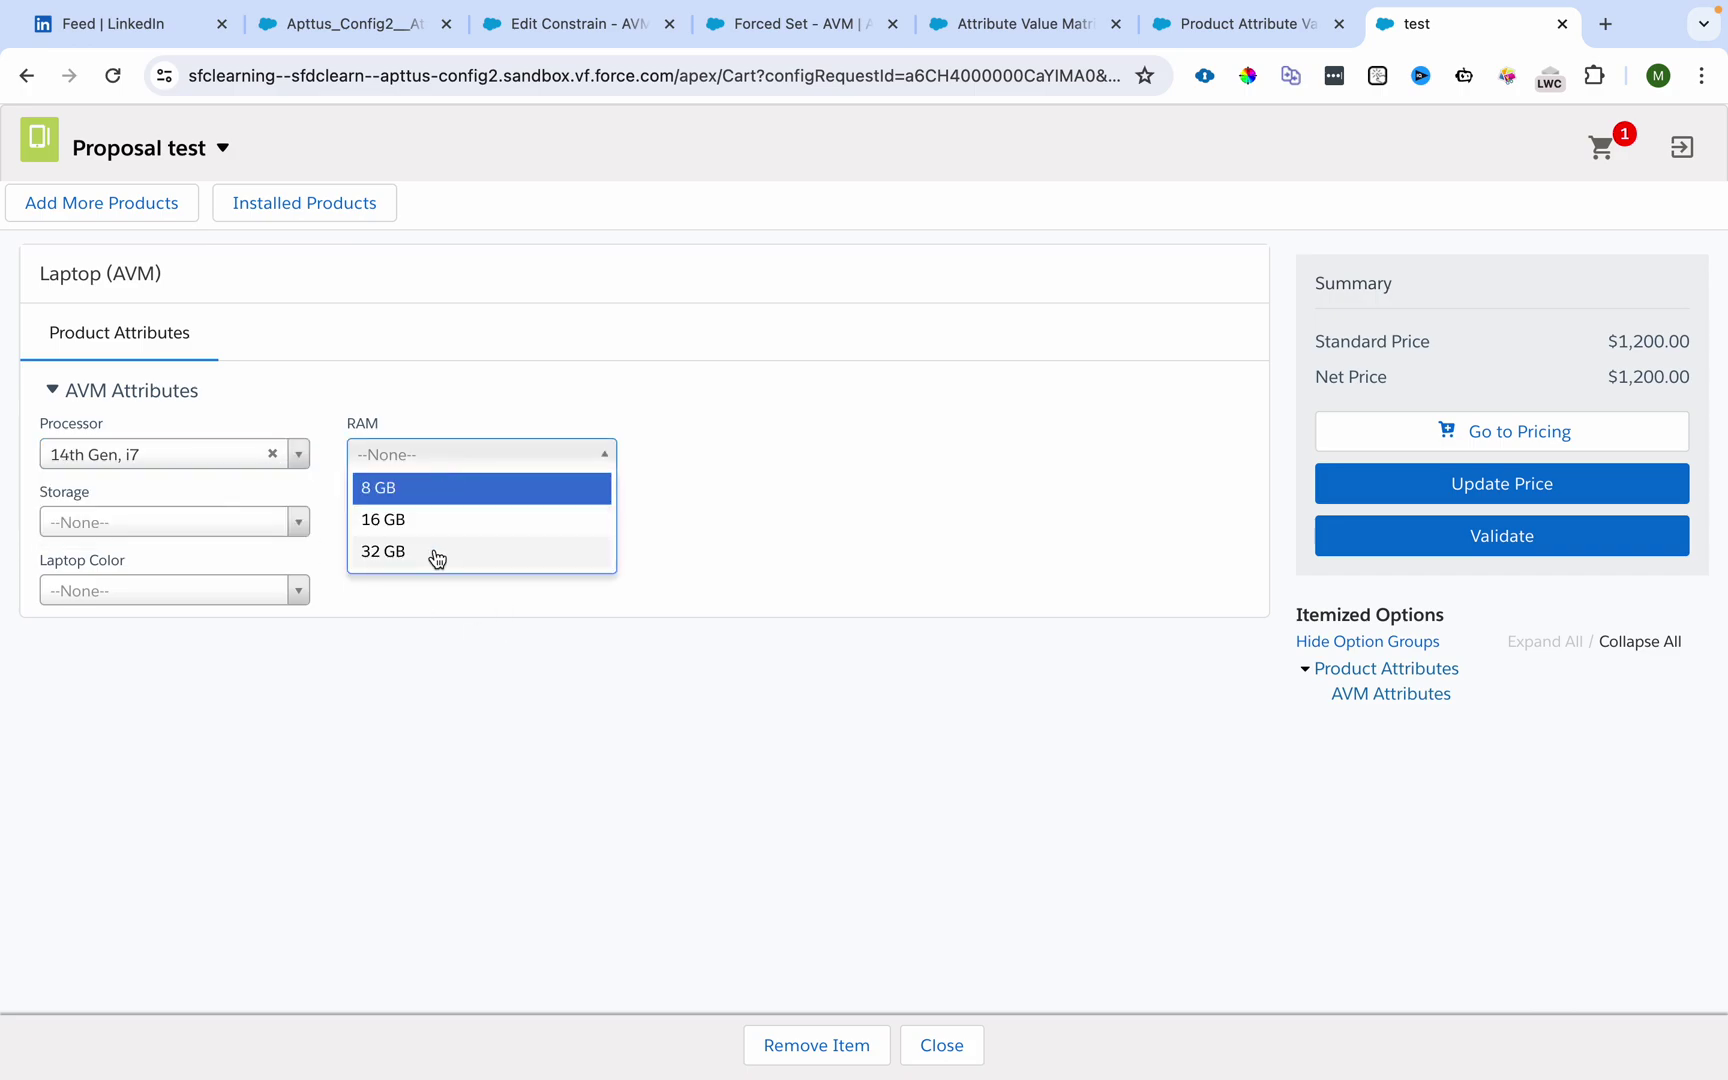
{"action": "left_click", "coordinate": [530, 24]}
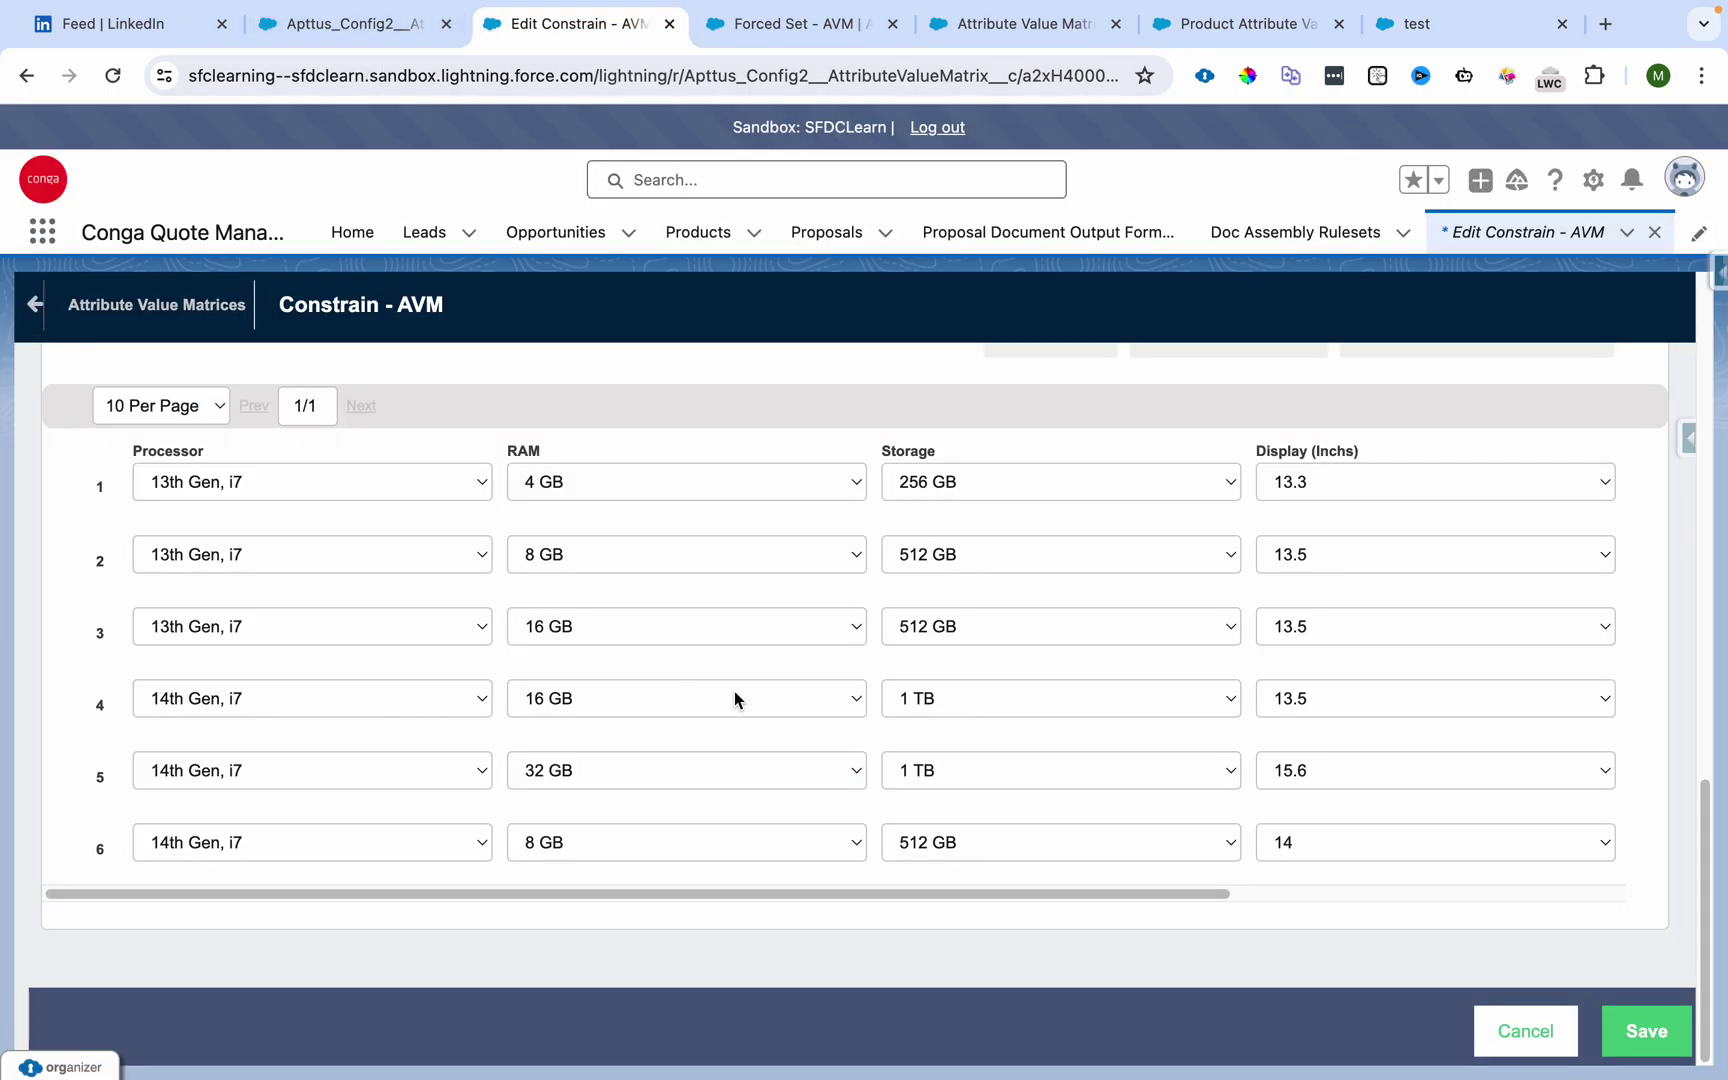
- Choose 16 GB RAM, auto-filling 1 TB, 13.5 and Black, then recheck the matrix
{"action": "left_click", "coordinate": [1416, 24]}
{"action": "left_click", "coordinate": [396, 530]}
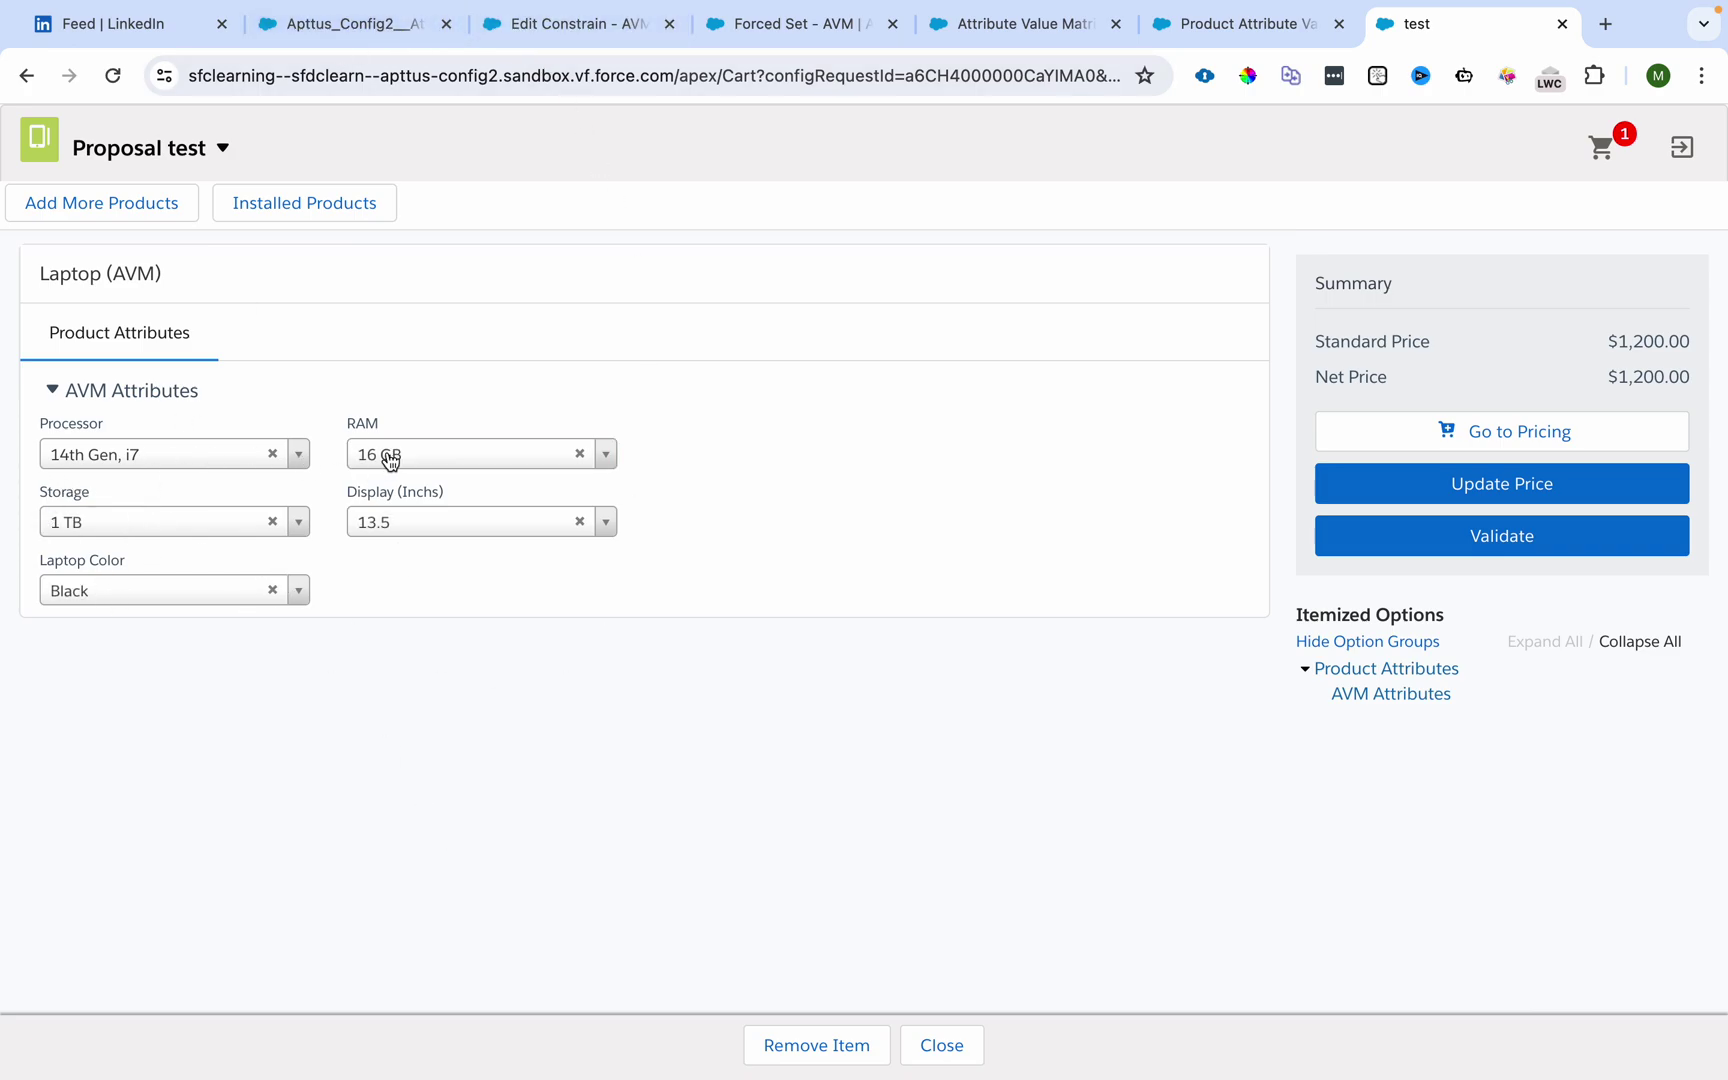
{"action": "left_click", "coordinate": [596, 30]}
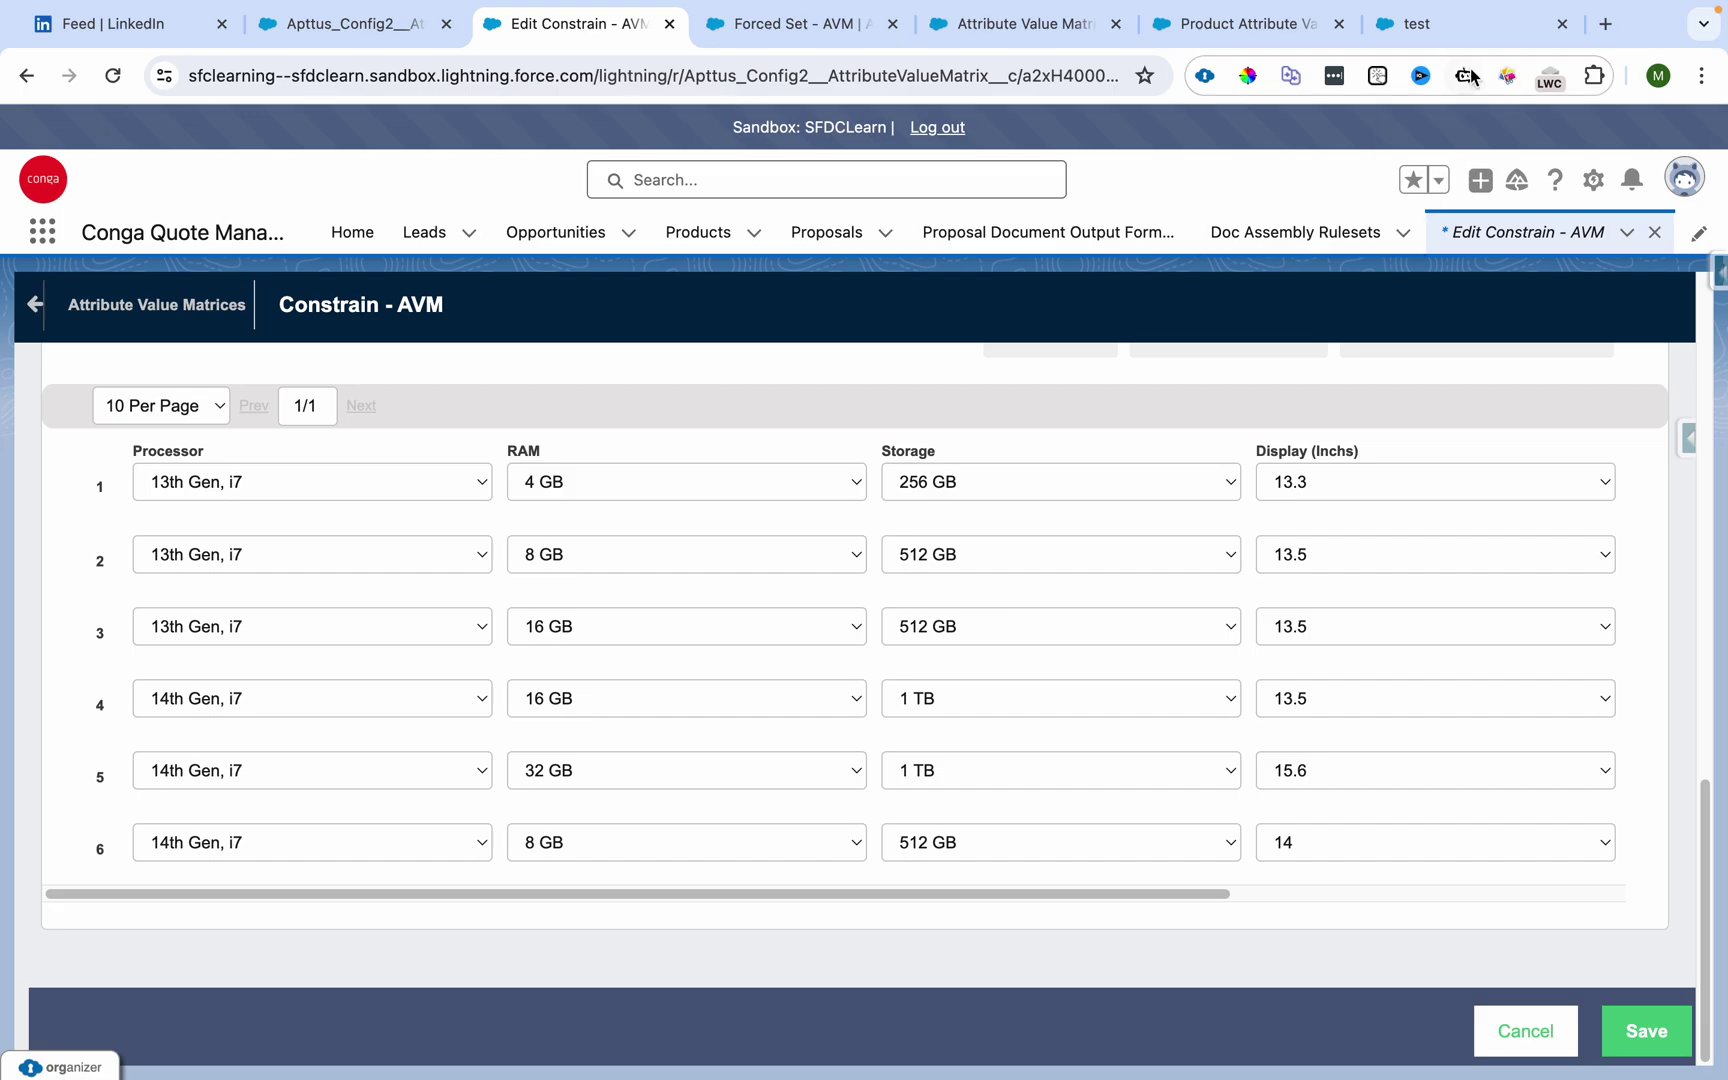
{"action": "left_click", "coordinate": [1467, 22]}
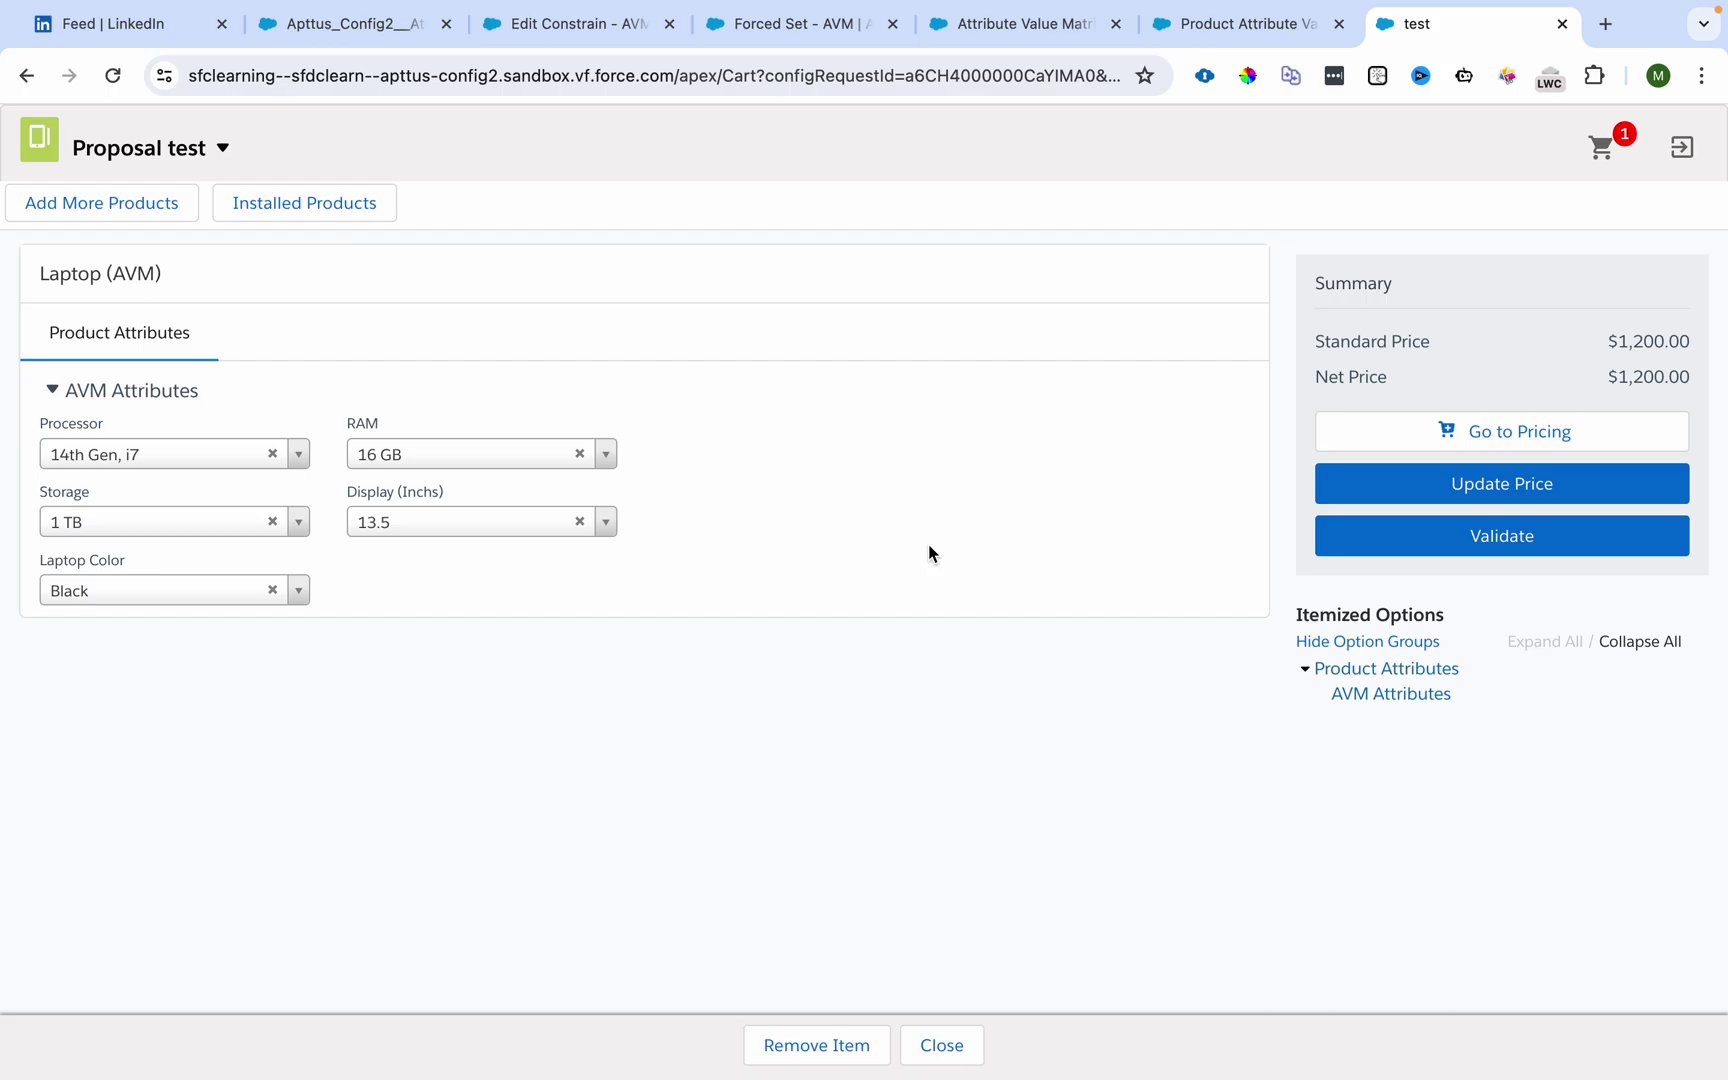
- Switch from the laptop demo back to the presentation slides
{"action": "key", "text": "ctrl+Left"}
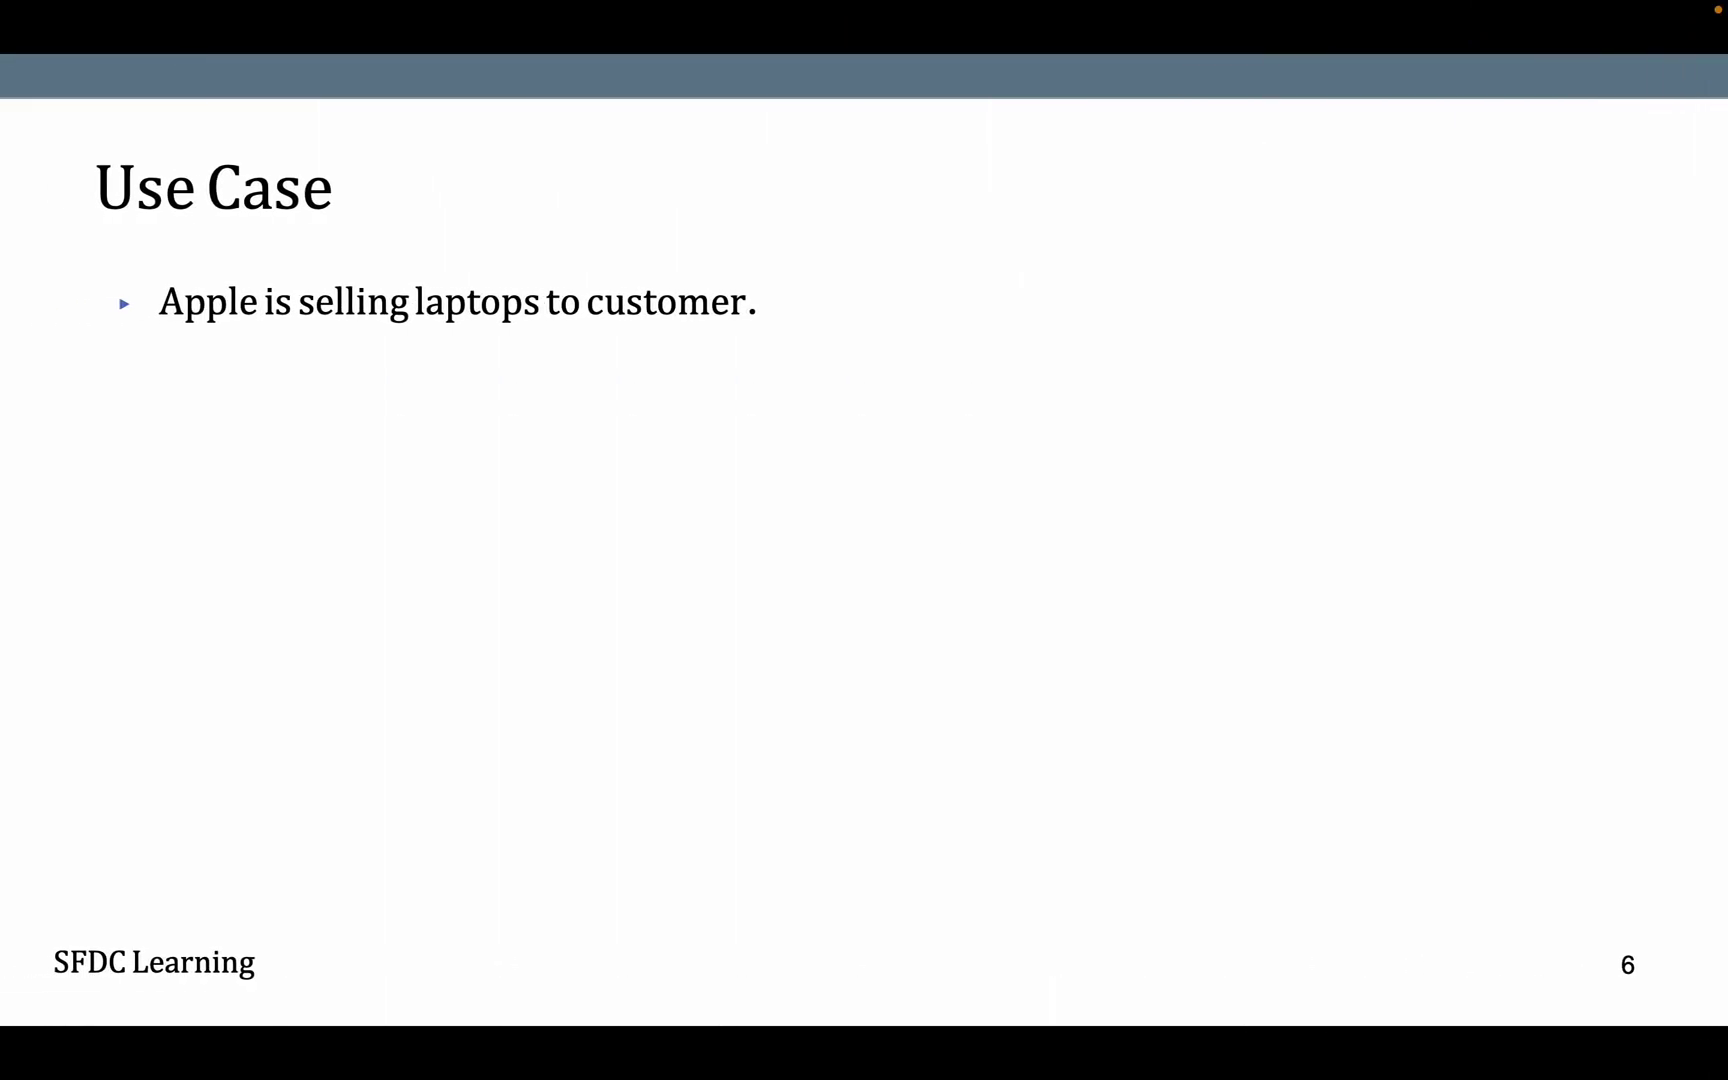